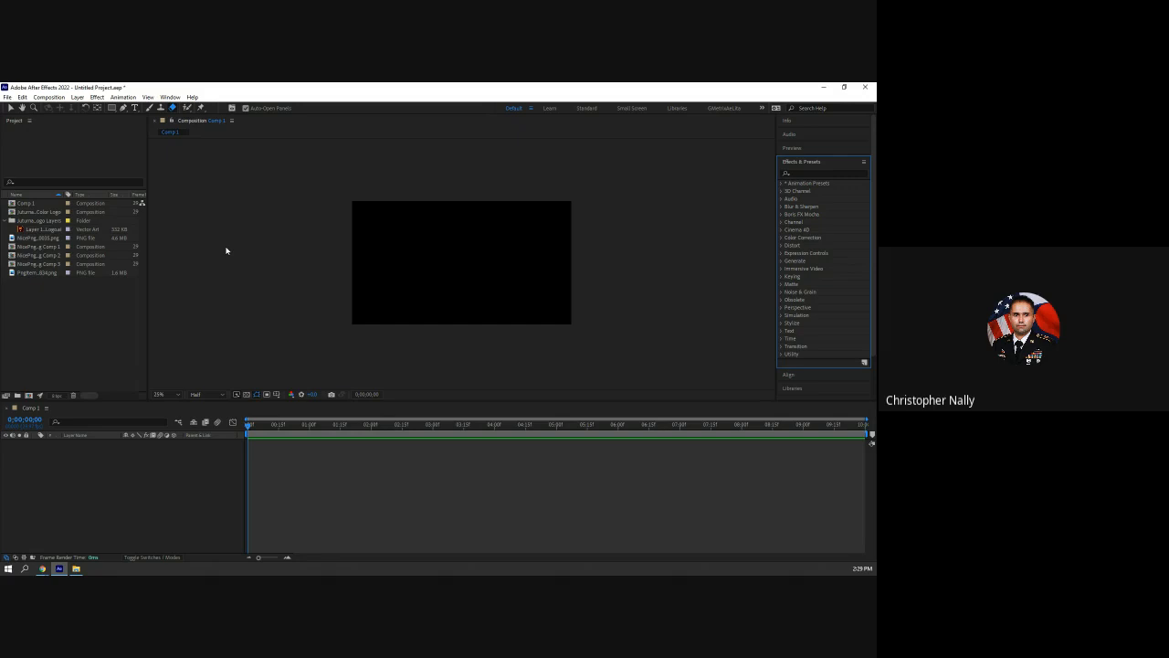
Create a new shape layer in Comp 1 and add a rectangle path to its contents
right_click(168, 505)
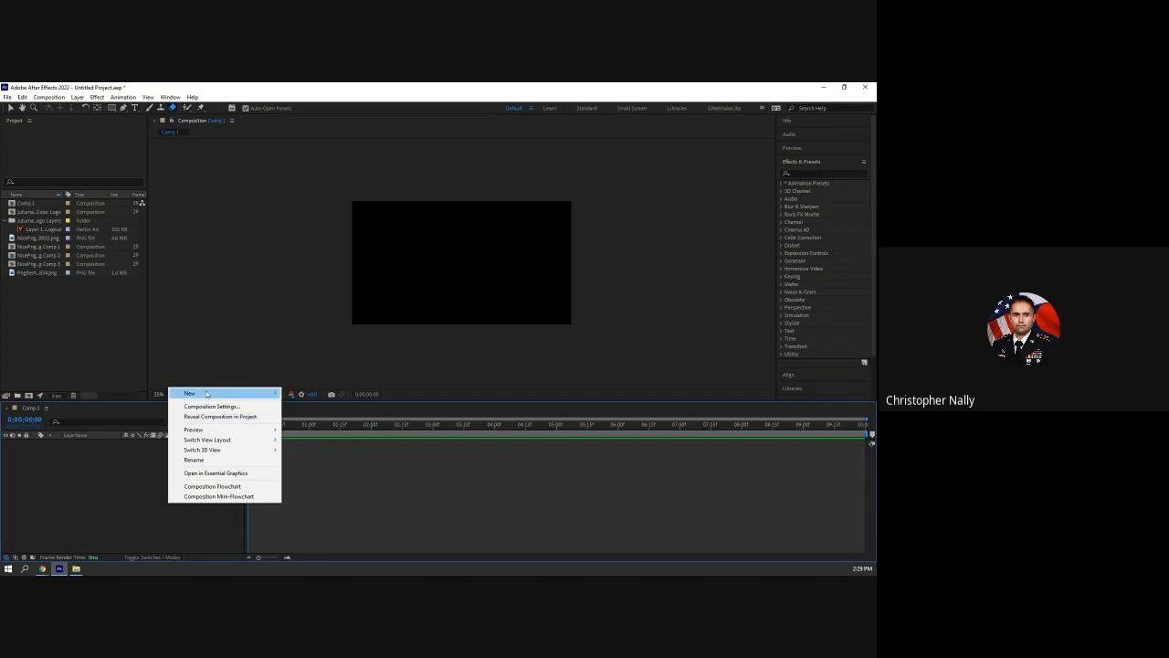
mouse_move(207, 394)
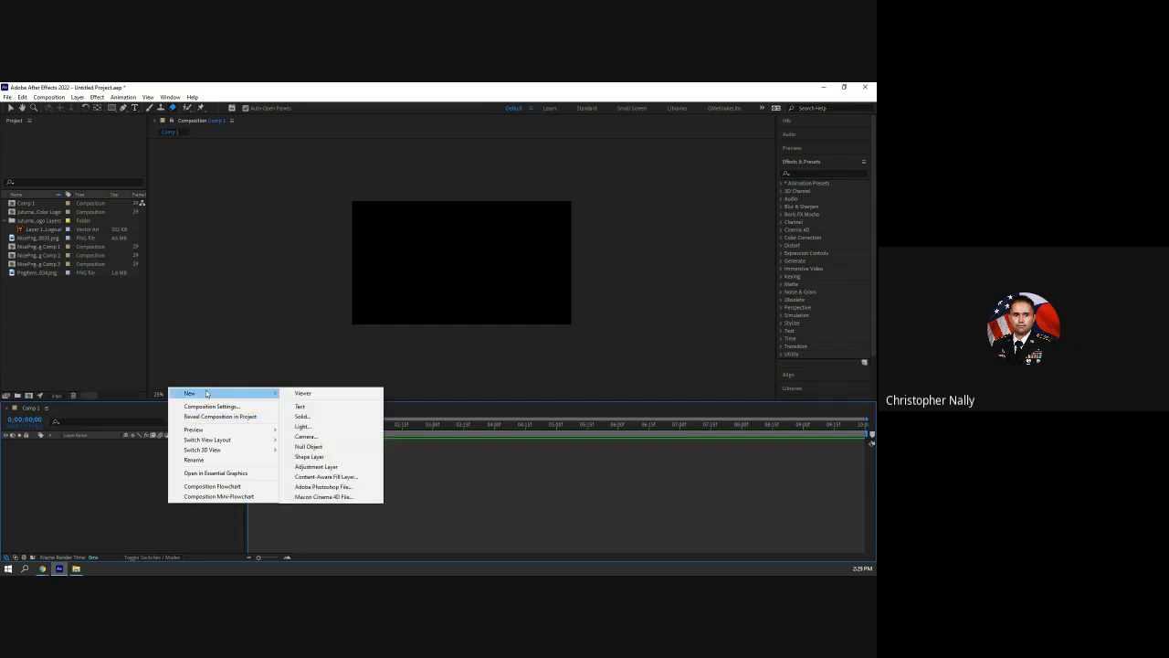
left_click(326, 455)
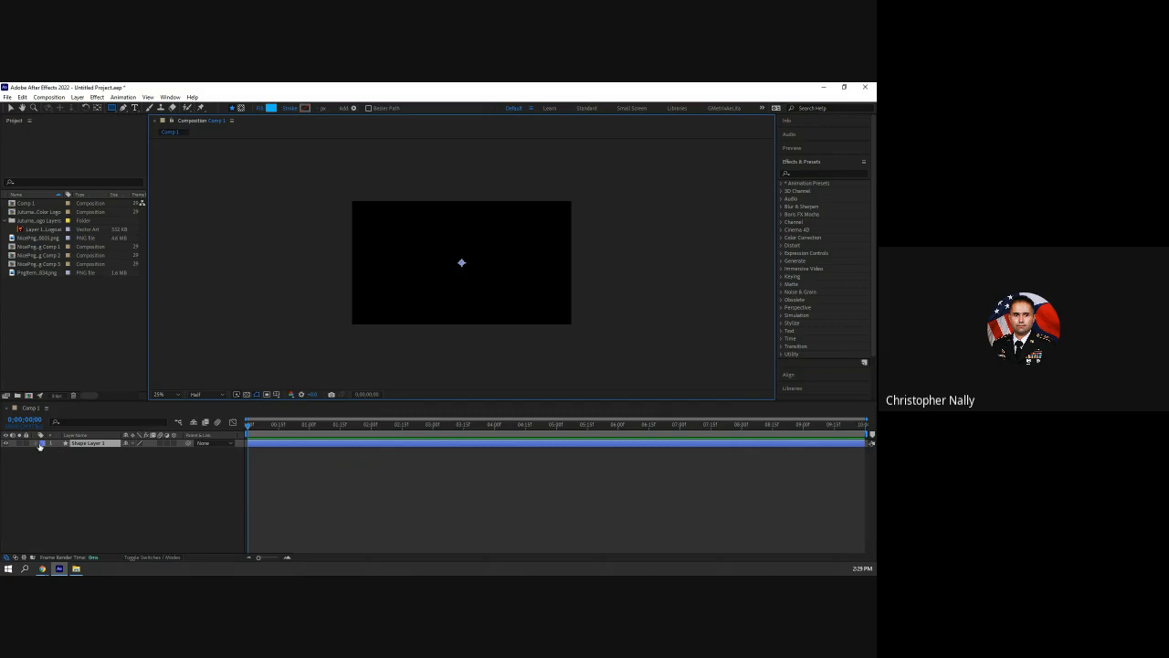
left_click(38, 444)
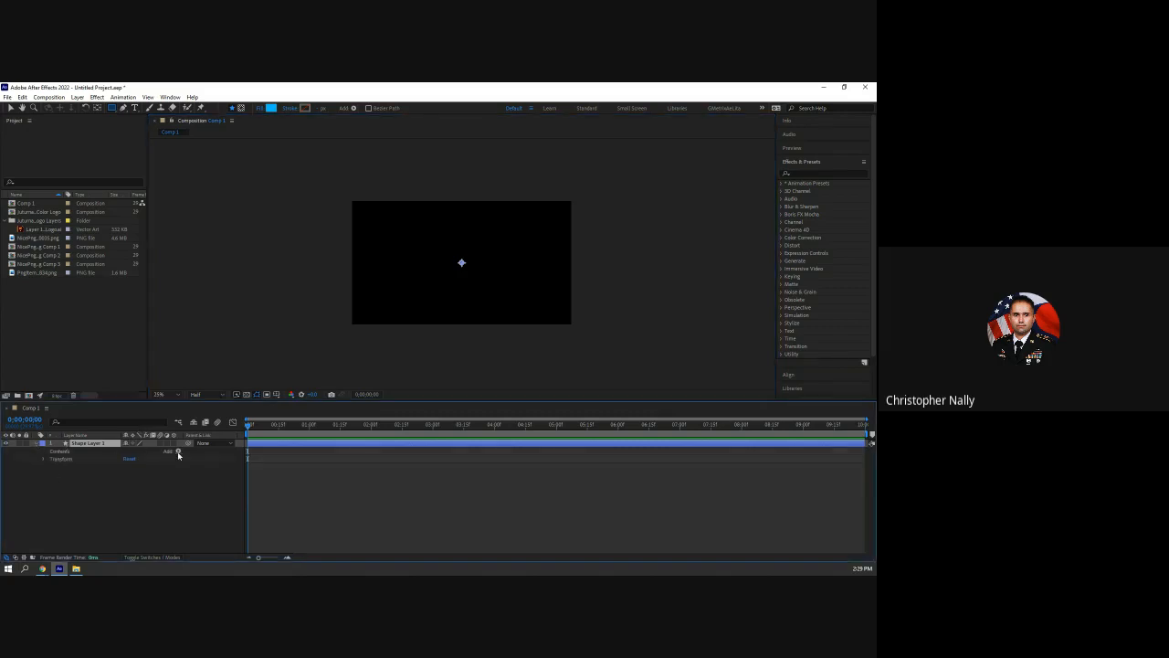
left_click(178, 451)
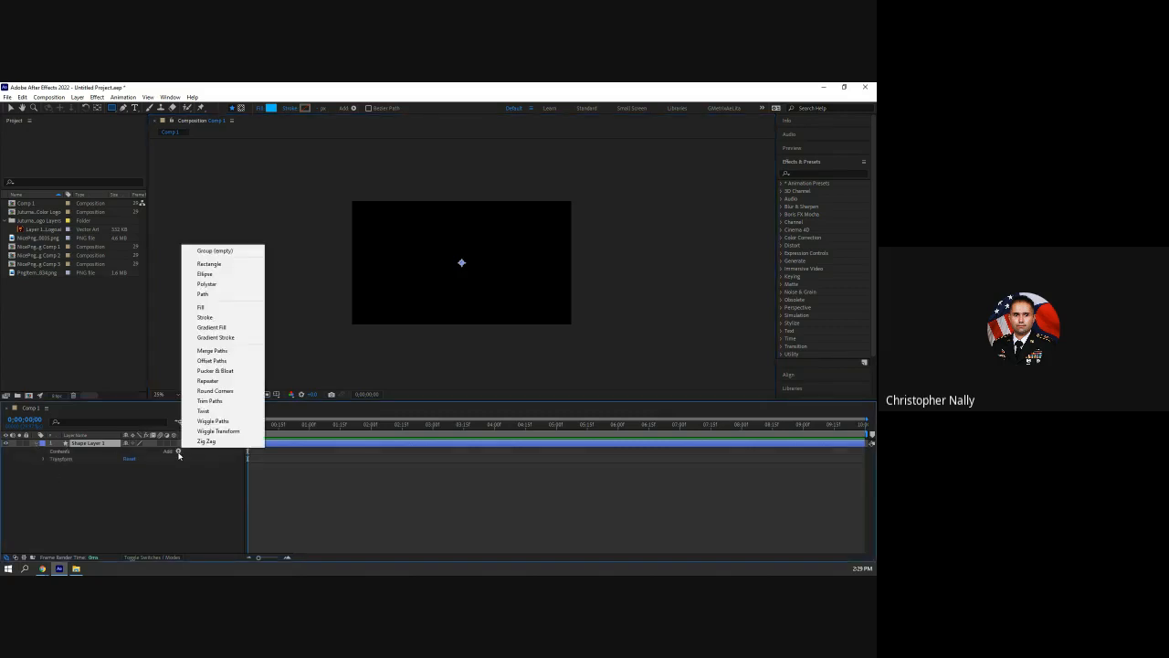
left_click(215, 265)
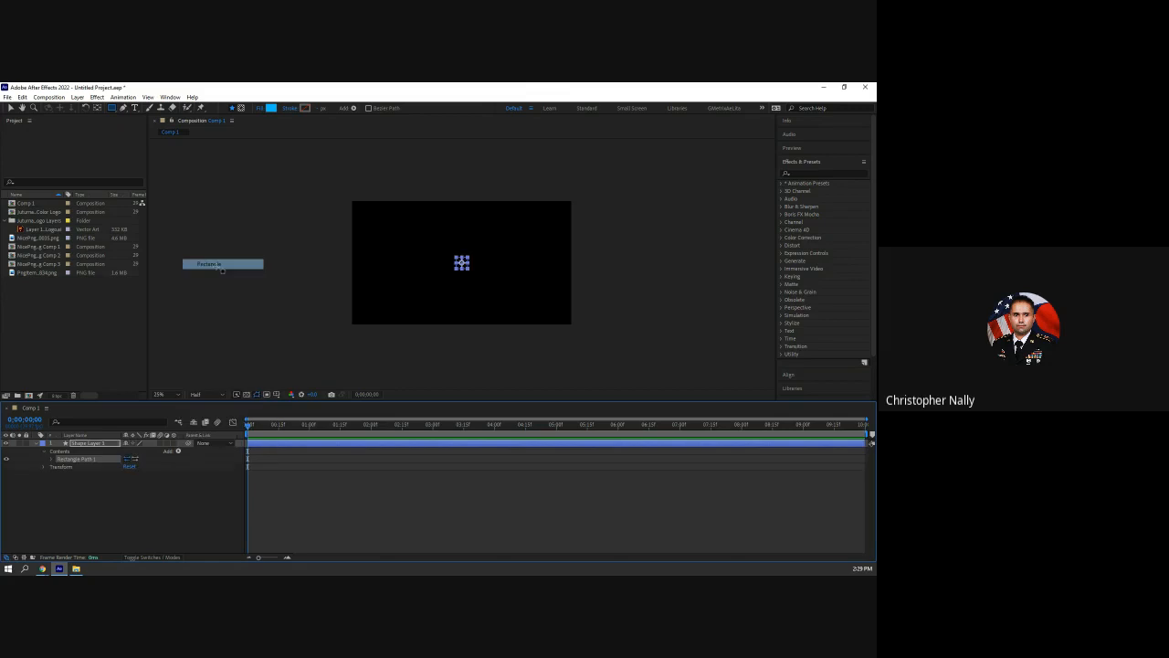
Set the rectangle path's size to 1920 by 300
left_click(50, 461)
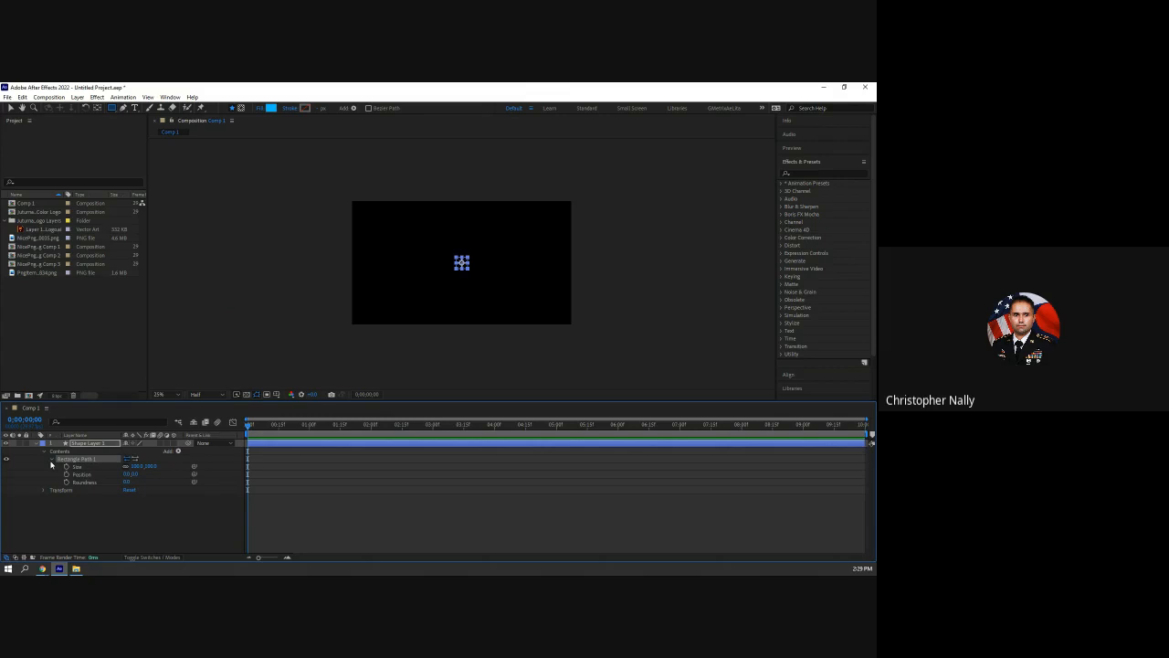
left_click(137, 466)
type("1920")
key("Return")
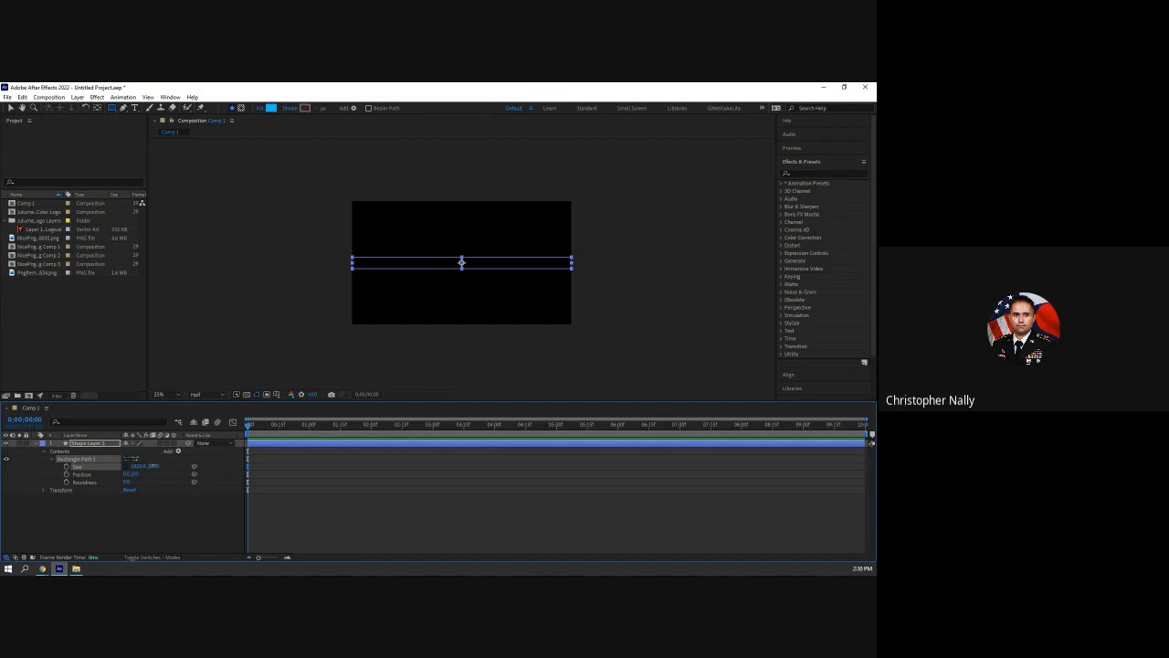
left_click(153, 467)
type("2")
key("BackSpace")
type("00")
key("Return")
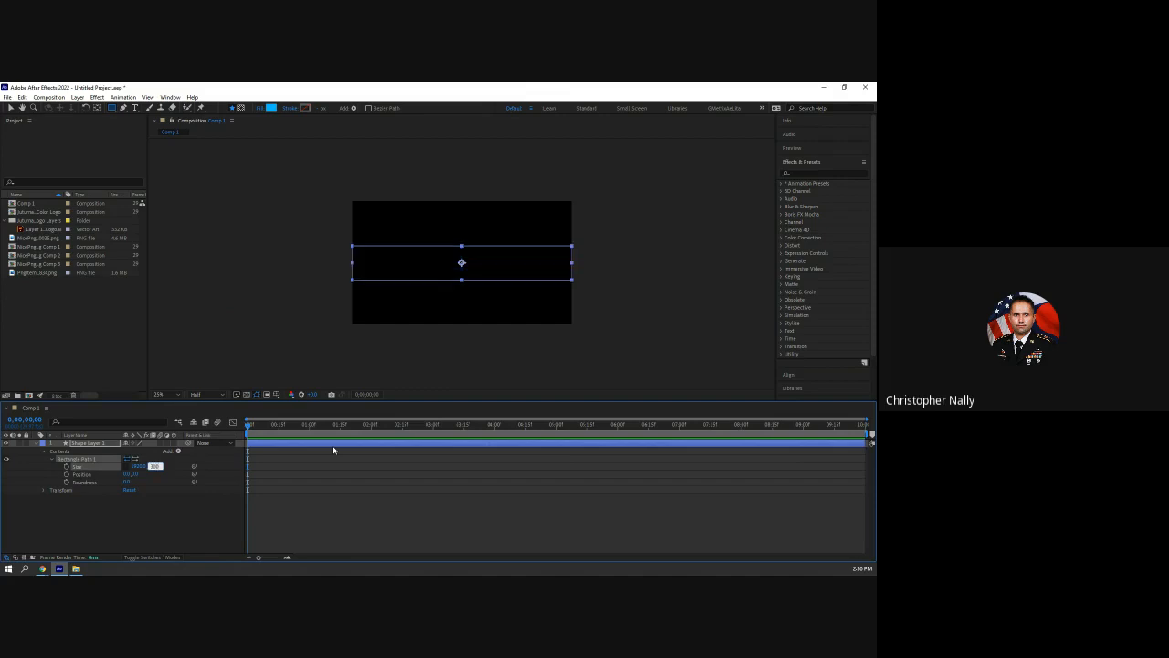
Add a fill to the rectangle shape, switch to the Selection tool and deselect the layer
left_click(179, 452)
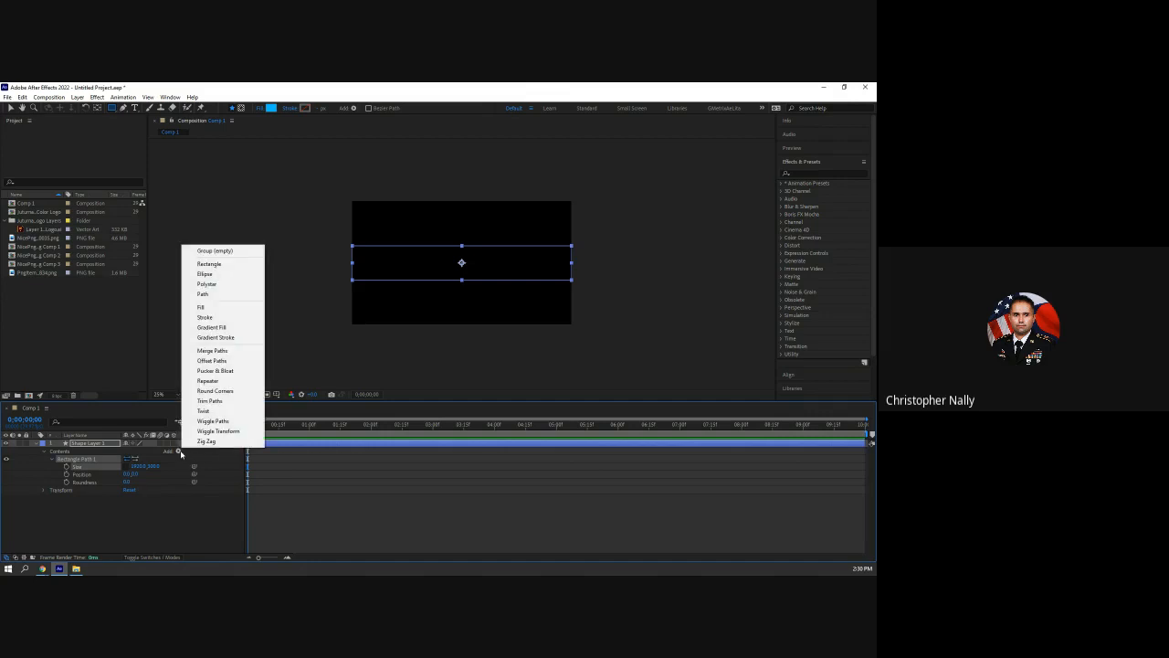
left_click(205, 307)
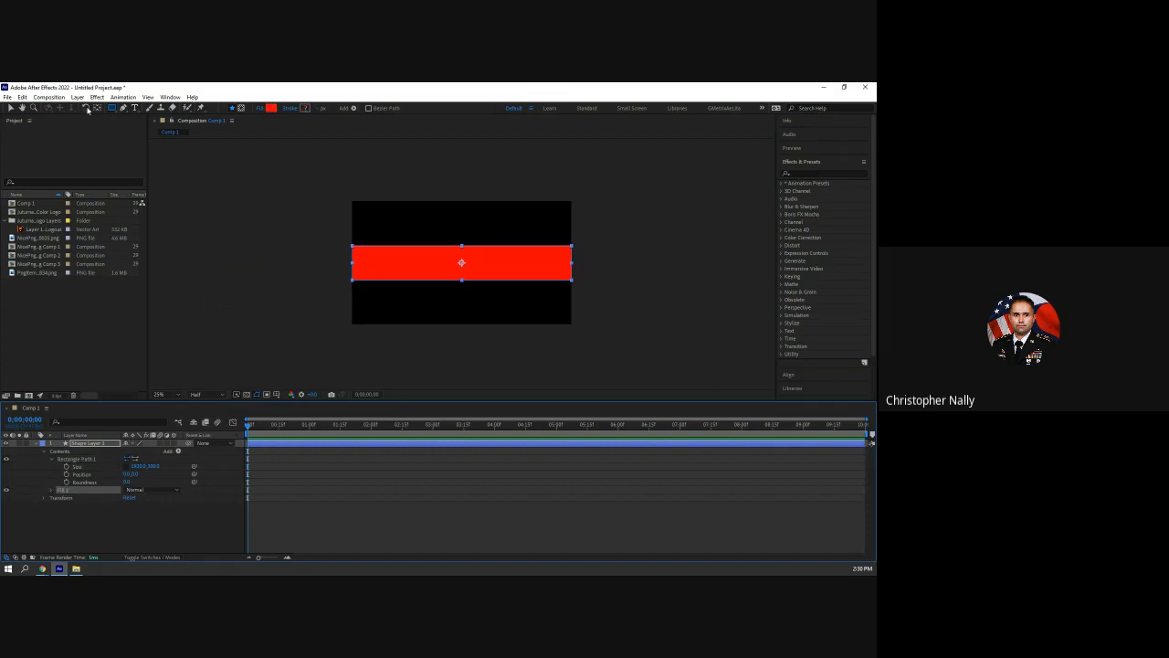
left_click(10, 108)
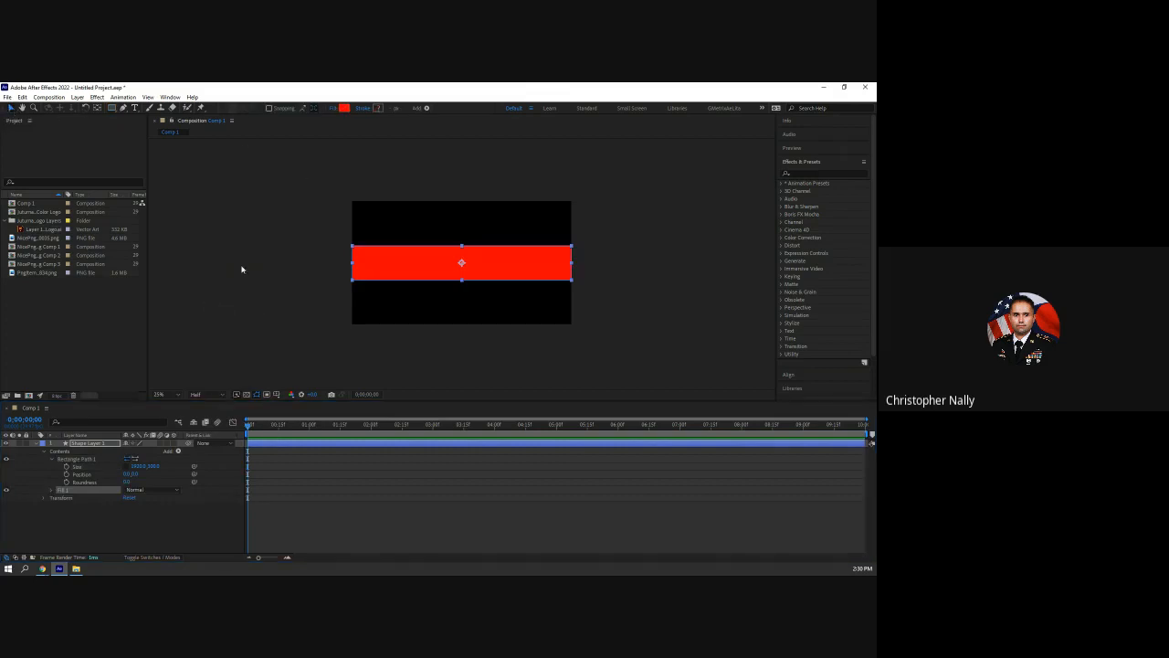
left_click(303, 268)
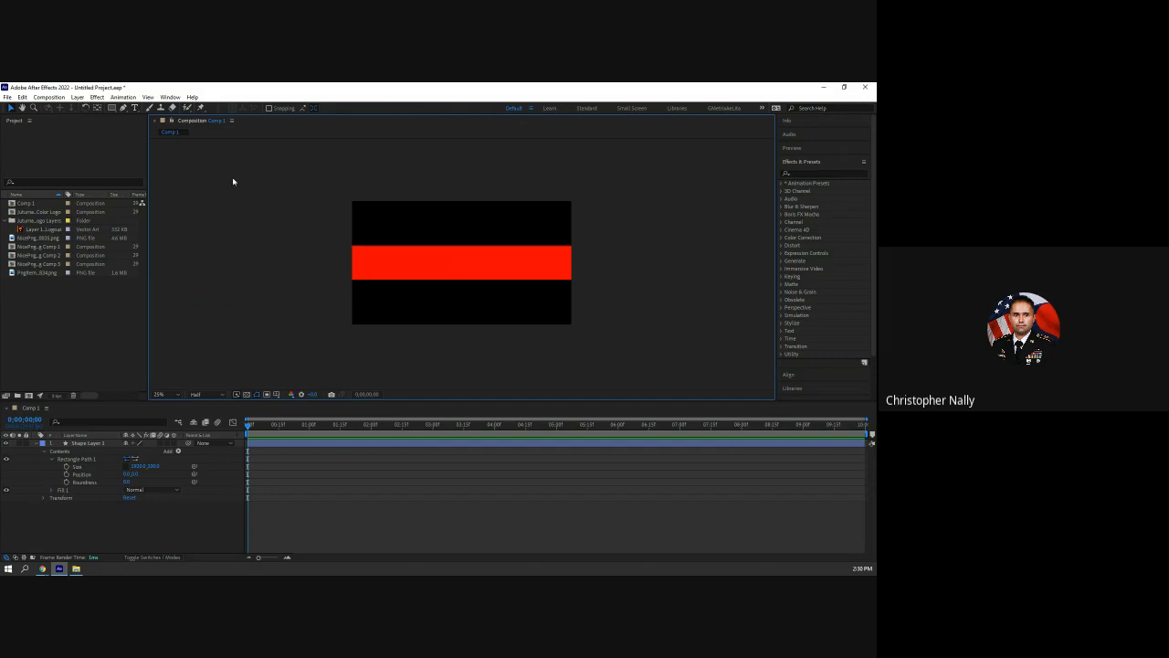
Add a text layer reading JUST SOME TEXT and move it to the middle of the black area above the red bar
left_click(135, 108)
left_click(429, 216)
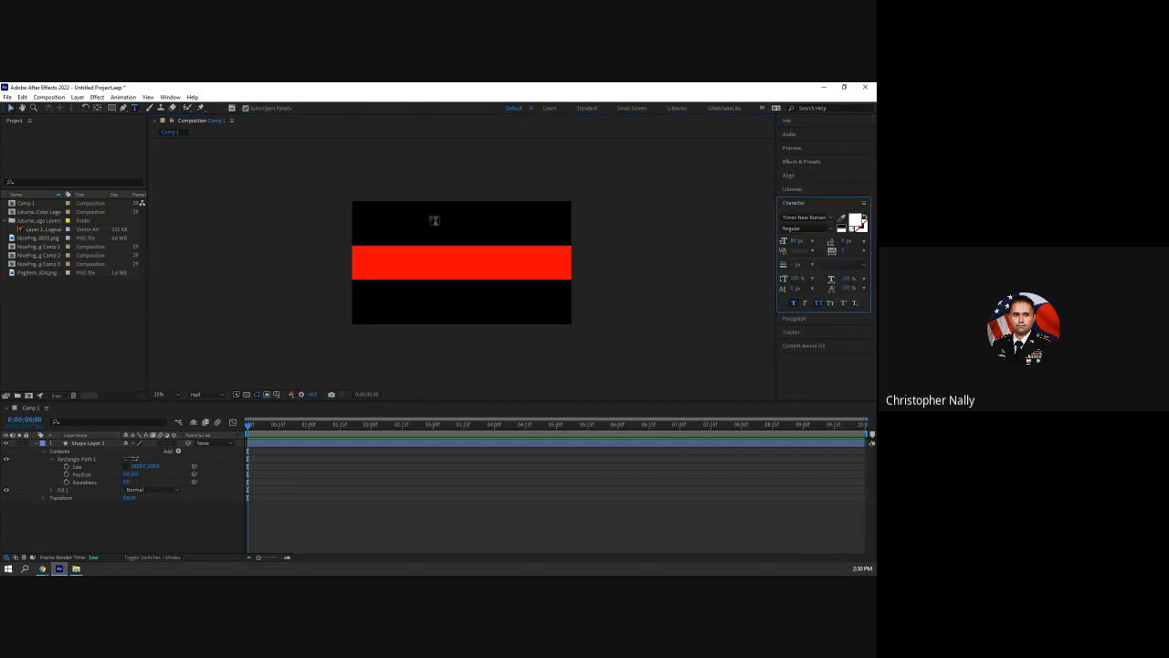
type("JUST SO")
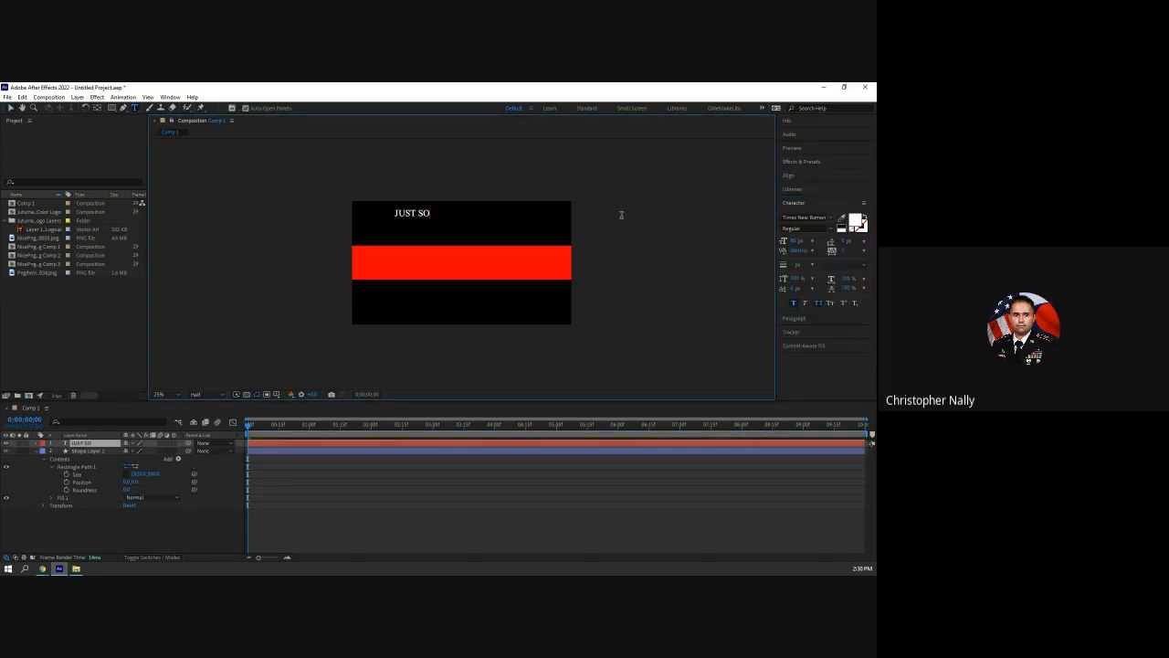
type("ME TEXT")
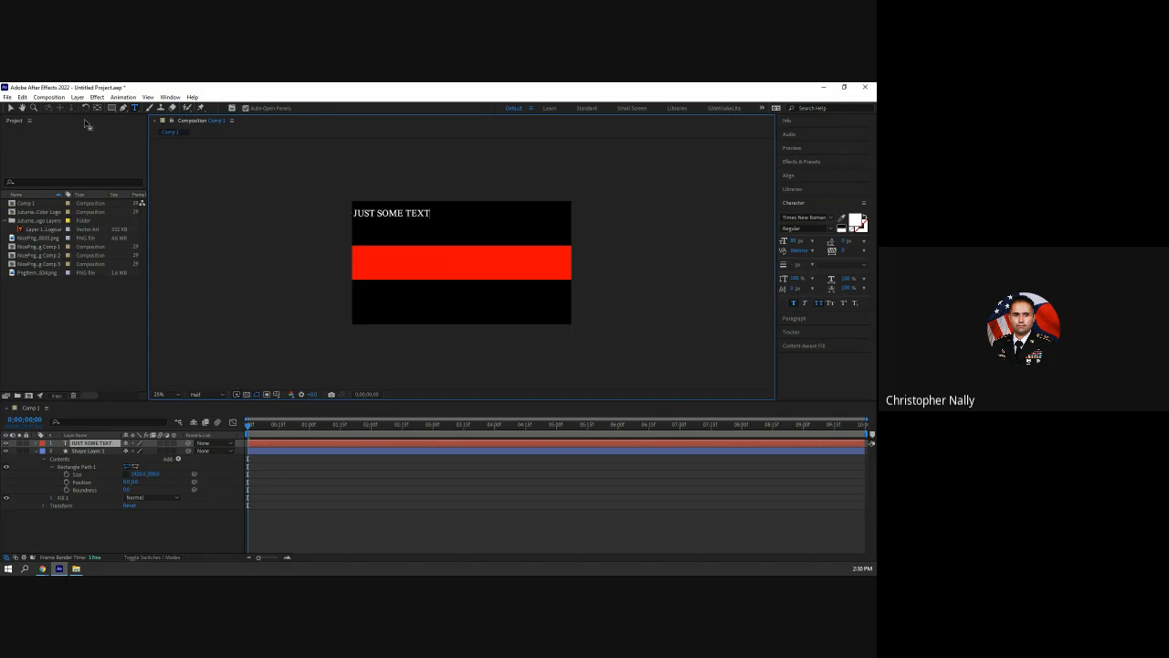
left_click(11, 108)
left_click_drag(412, 215, 481, 229)
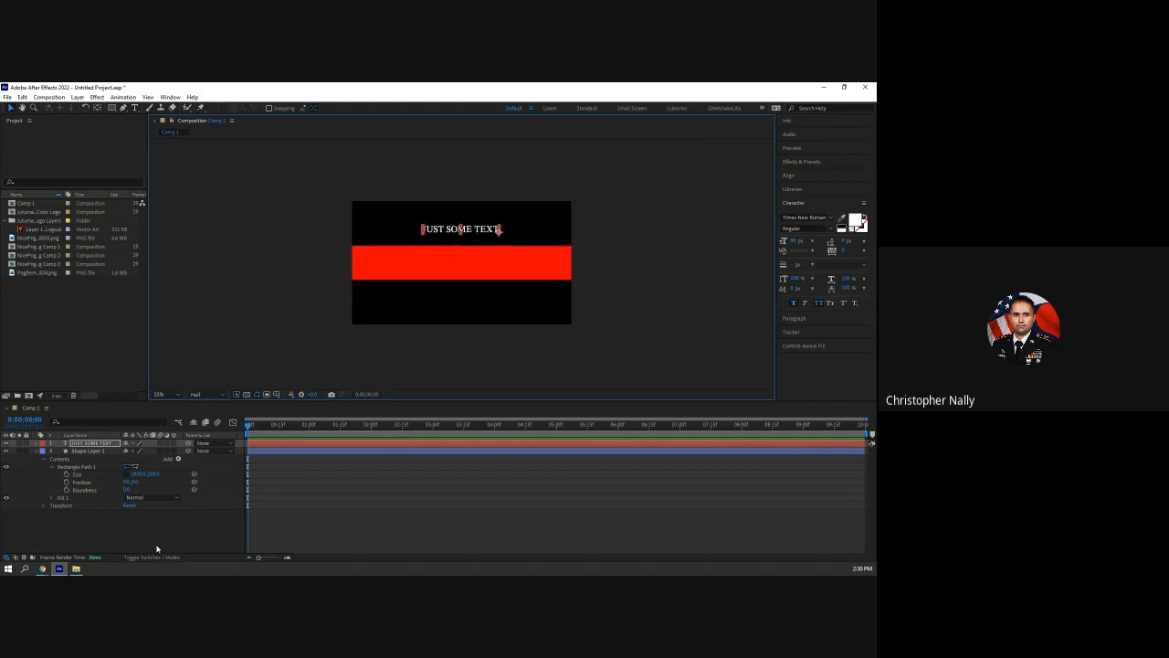
Show the blending mode and track matte columns for the timeline layers
left_click(158, 549)
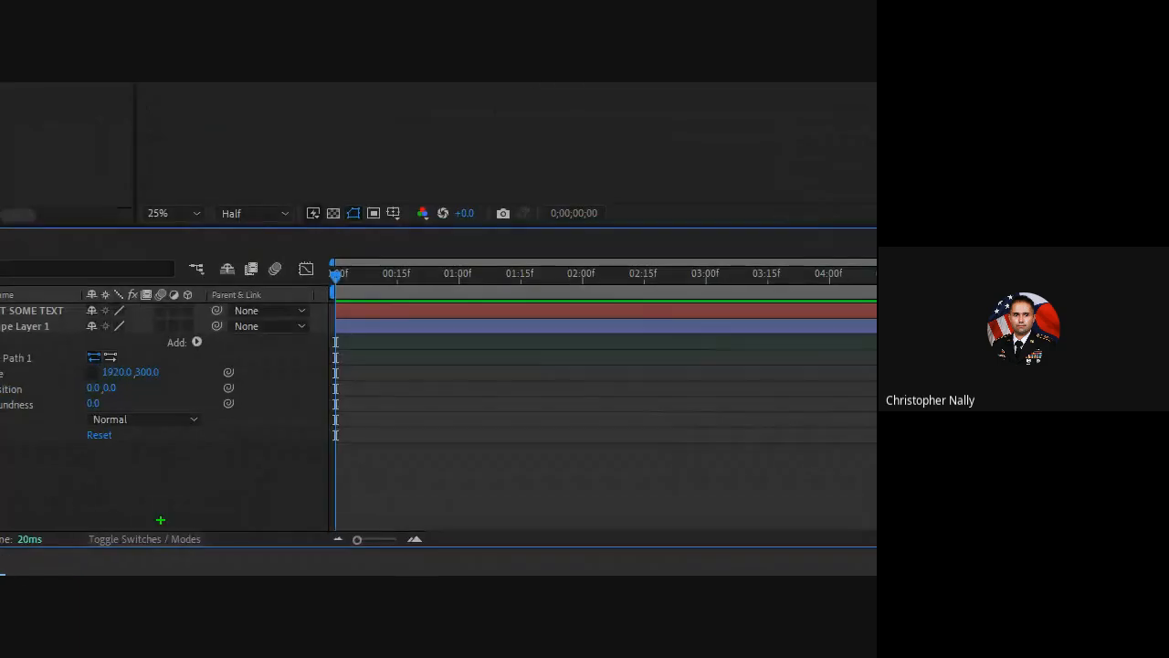
mouse_move(158, 509)
left_mouse_down()
mouse_move(217, 573)
mouse_move(137, 491)
left_mouse_up()
key("Escape")
left_click(155, 557)
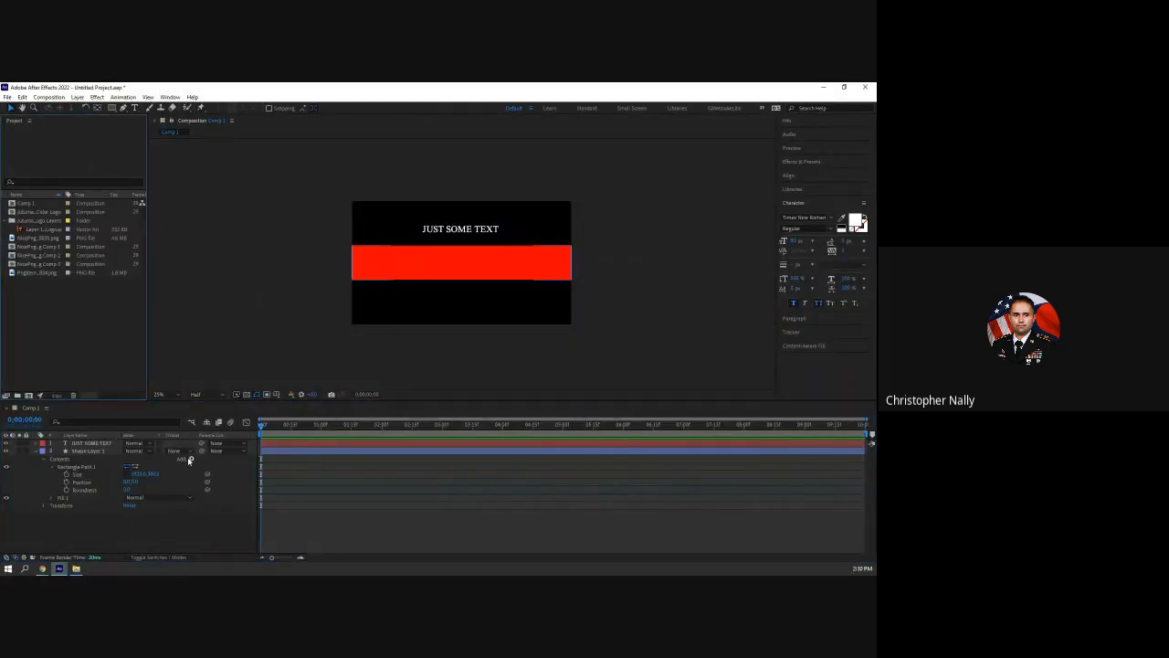
Give the shape layer an Alpha track matte from the text layer and move the text over the bar
left_click(173, 451)
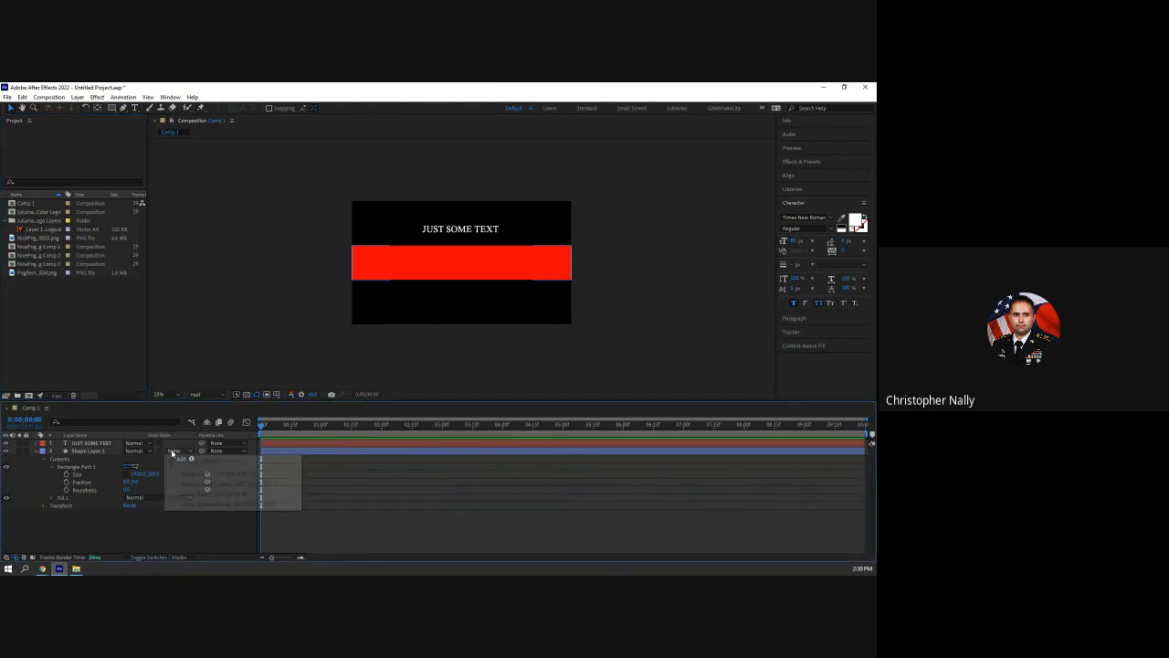
left_click(187, 475)
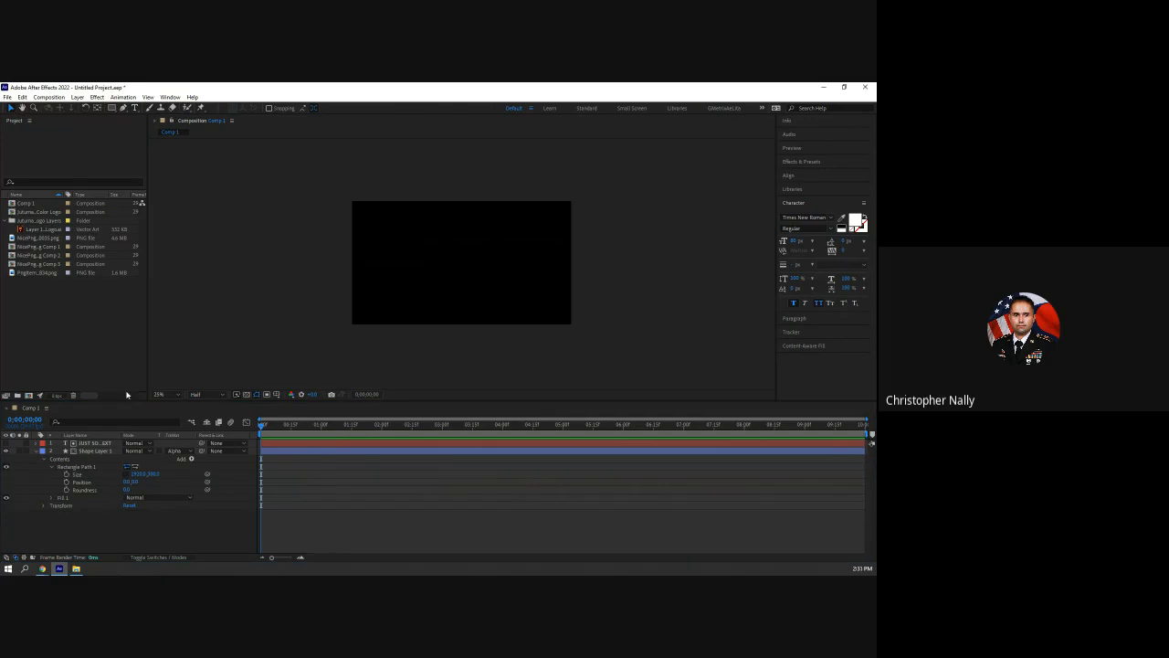
left_click(103, 443)
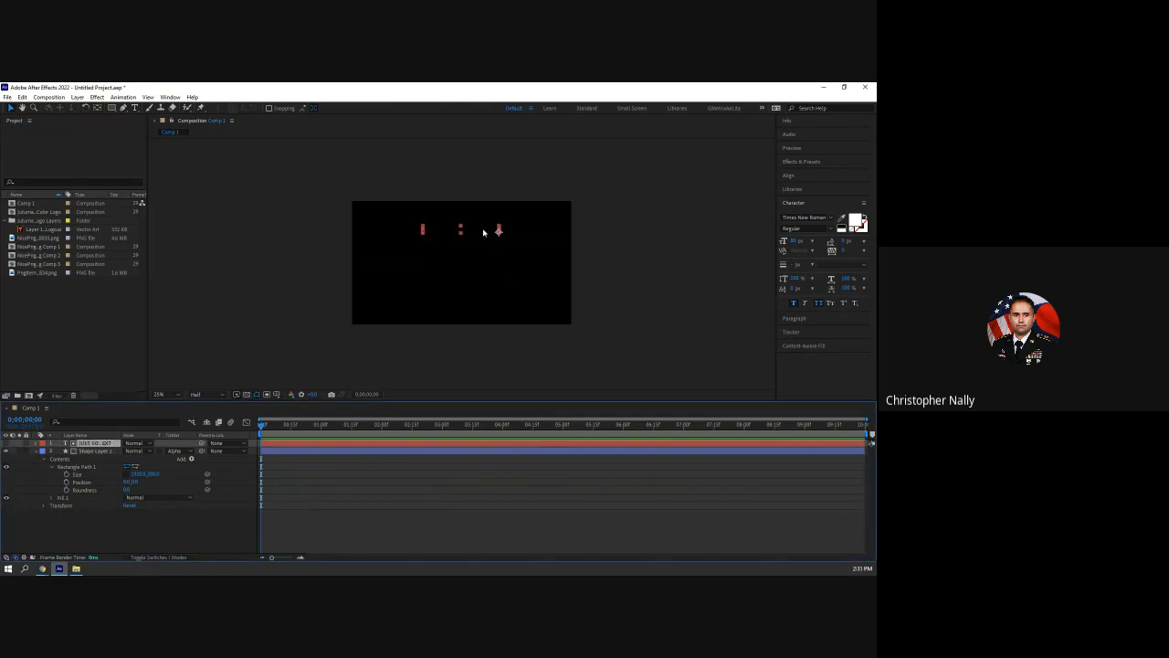
left_click_drag(484, 232, 482, 264)
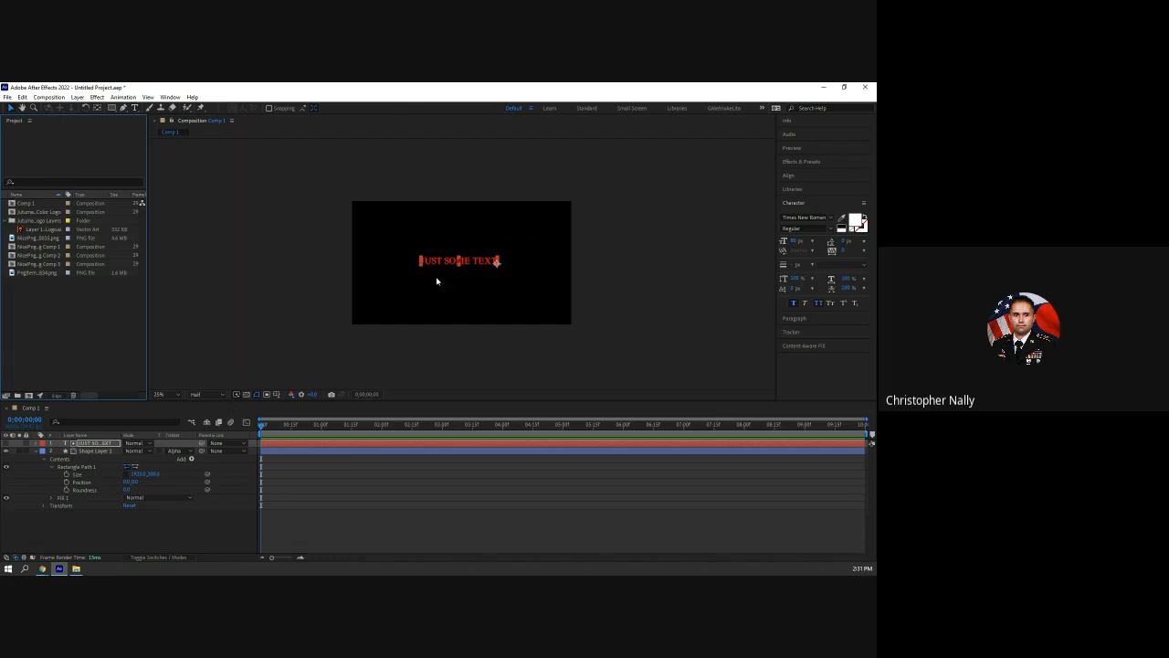
Undo the shape layer's track matte and the moves made to the text
key("ctrl+z")
key("ctrl+z")
key("ctrl+z")
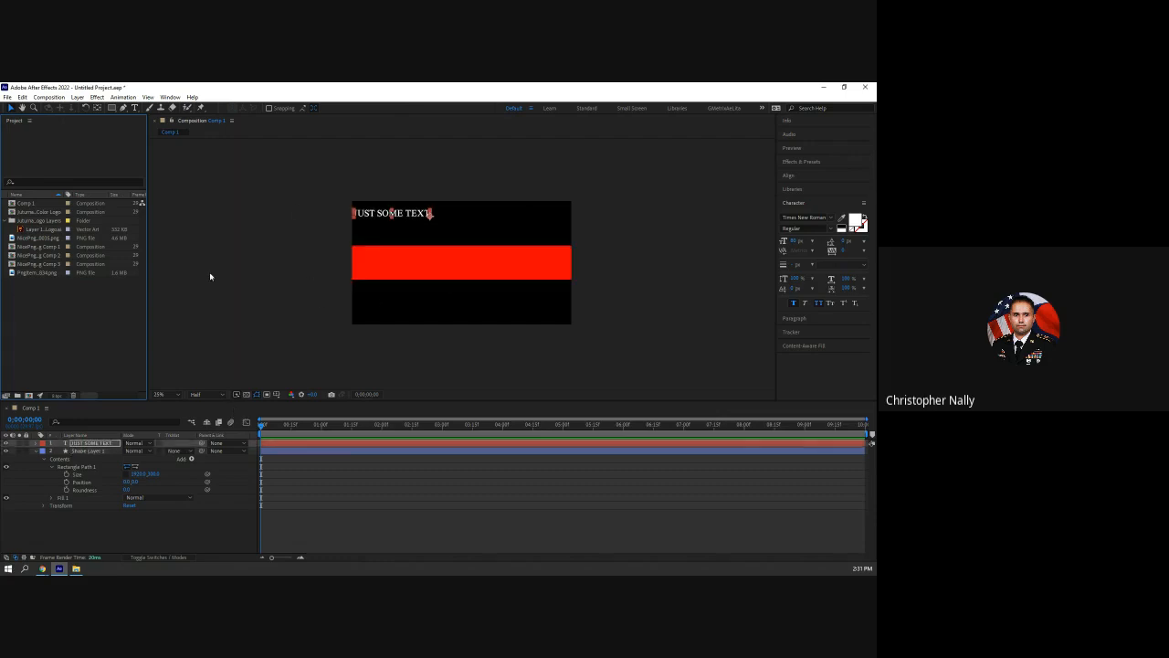
Move the JUST SOME TEXT layer to the horizontal middle of the frame, just above the red bar, and deselect it
left_click_drag(407, 217, 474, 230)
left_click(412, 269)
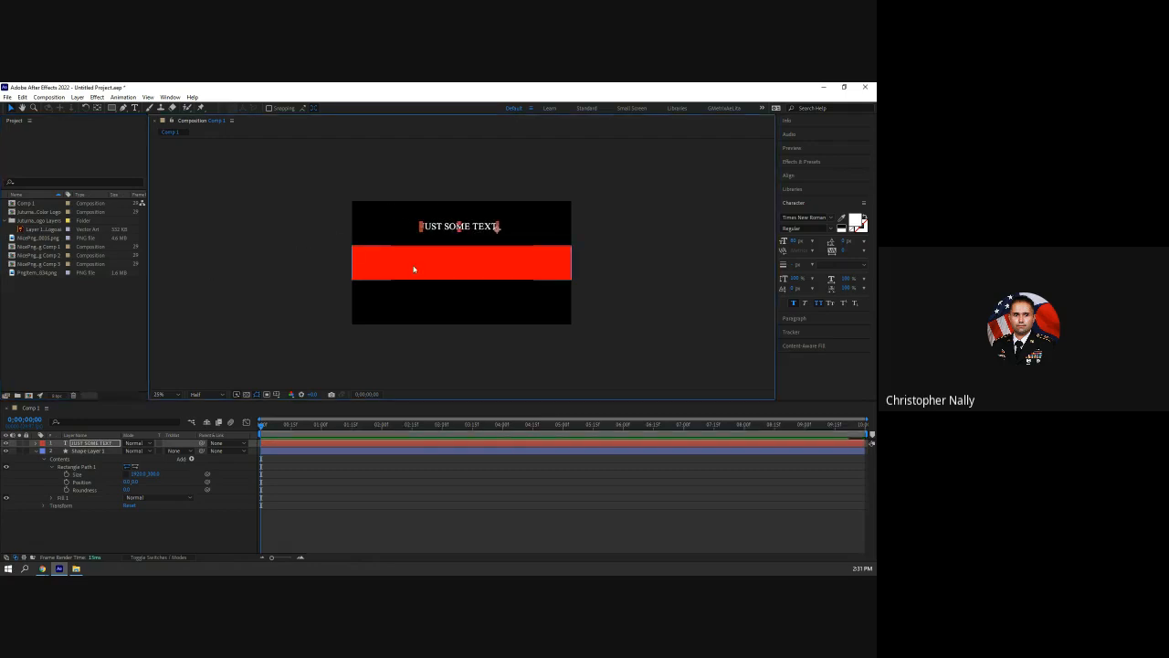
left_click(241, 275)
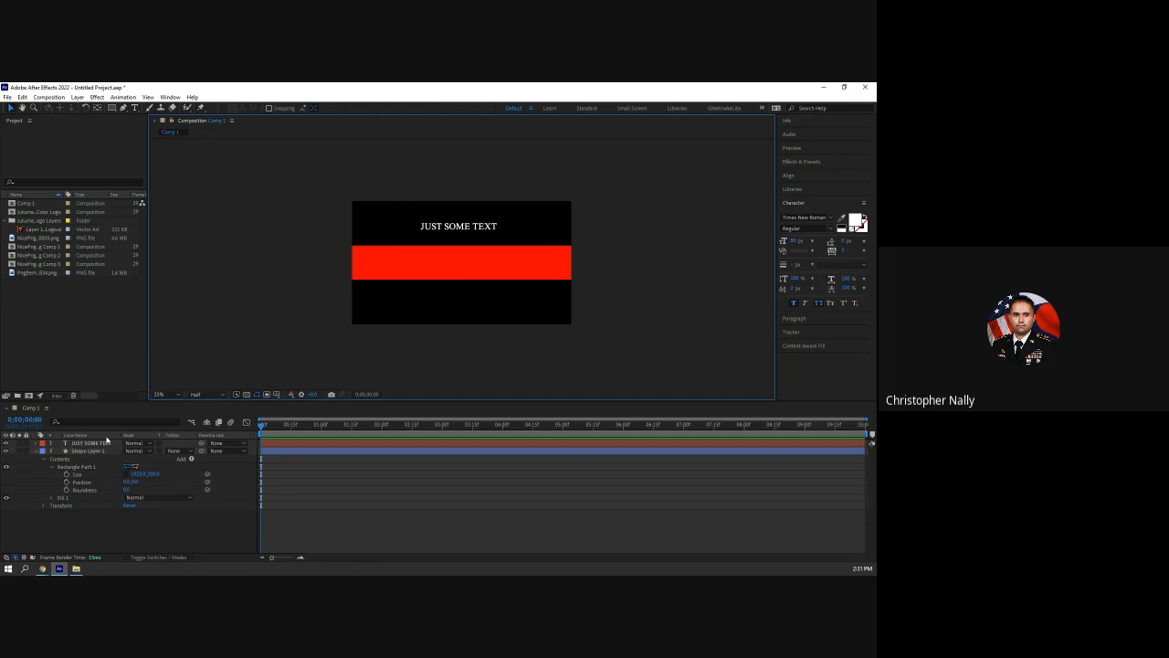
Collapse the shape layer's properties and search the effects for Set Matte
left_click(37, 452)
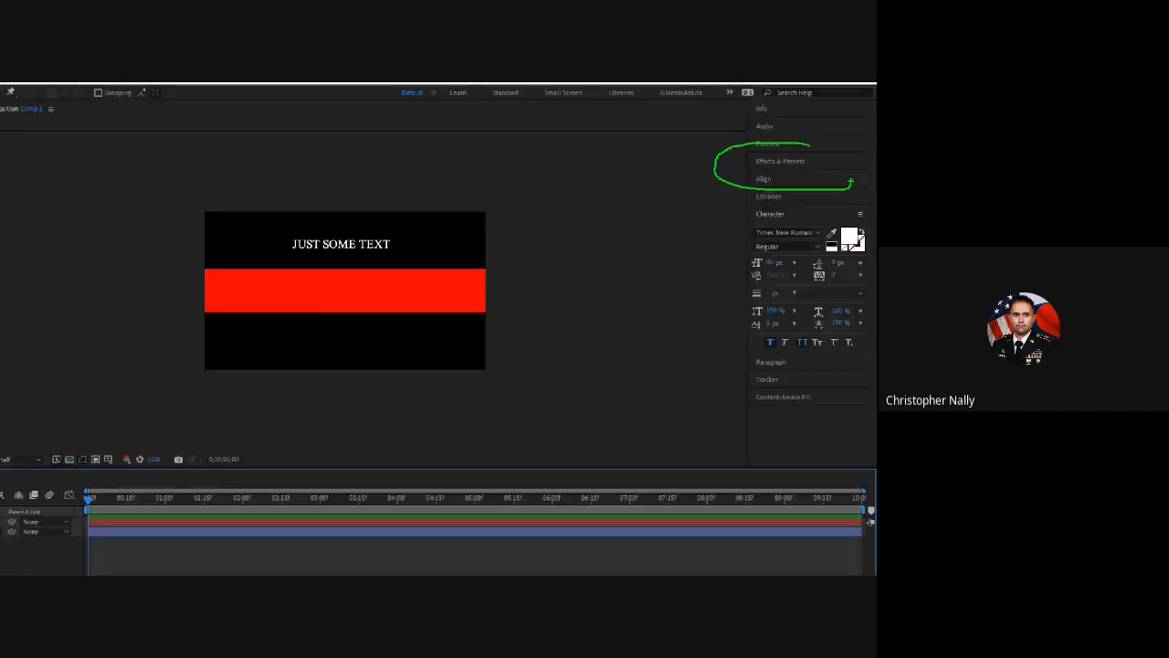
left_click(779, 161)
left_click(817, 173)
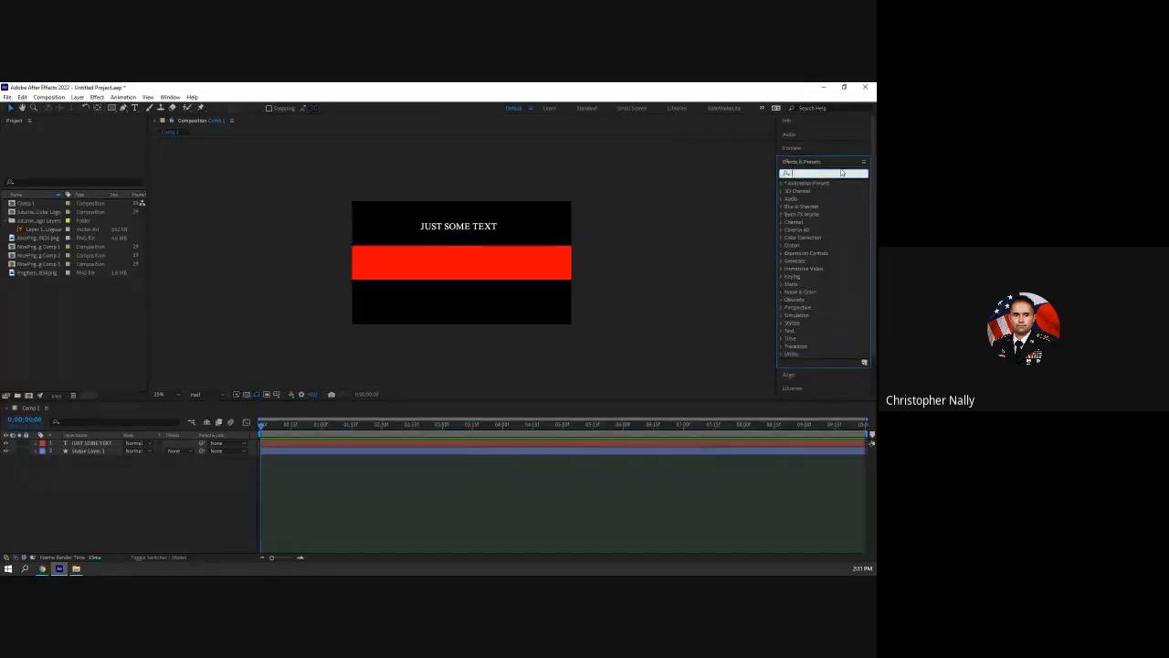
key("Escape")
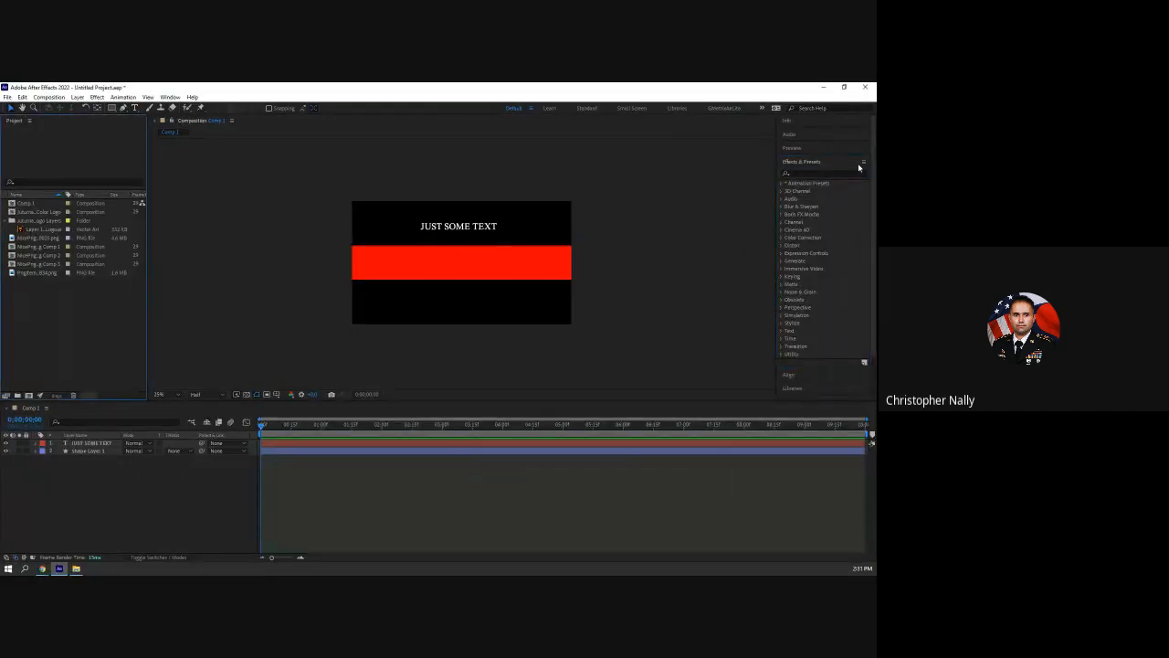
left_click(830, 173)
type("Set")
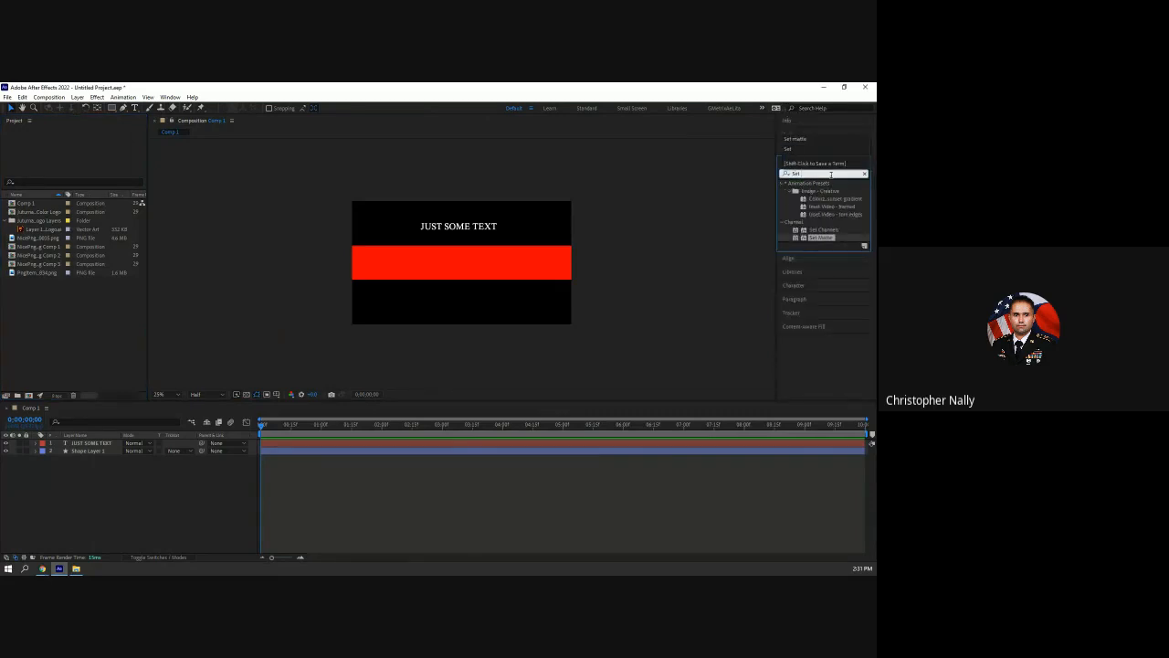
type(" Matte")
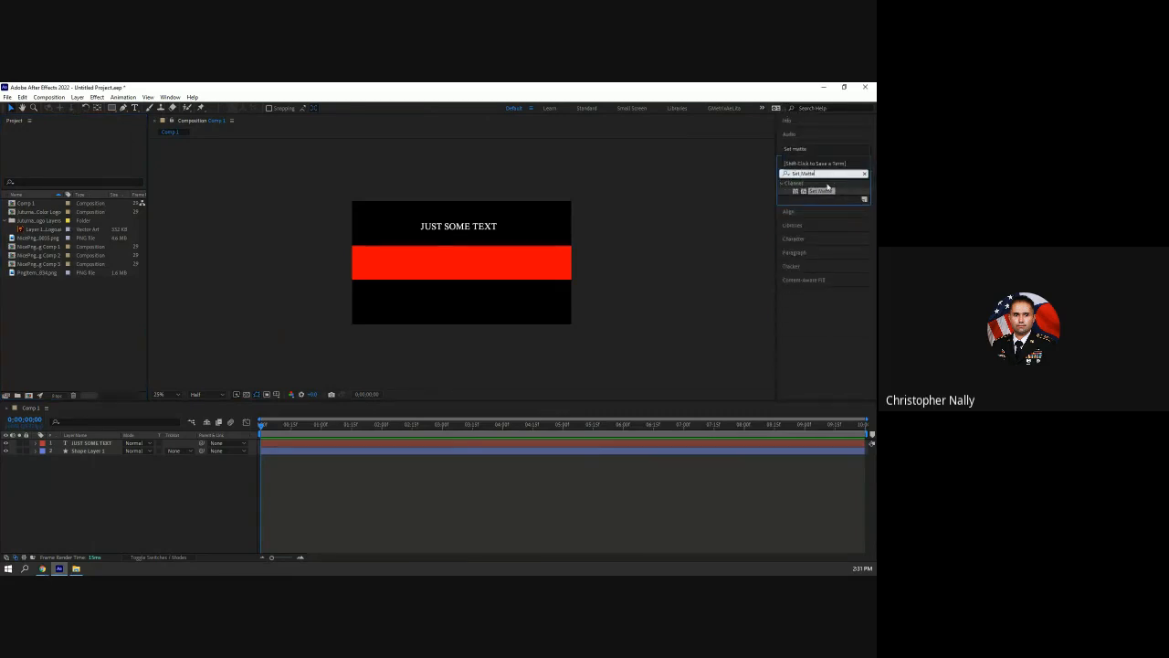
Apply the Set Matte effect to the JUST SOME TEXT layer, leaving its layer properties collapsed
left_click(98, 444)
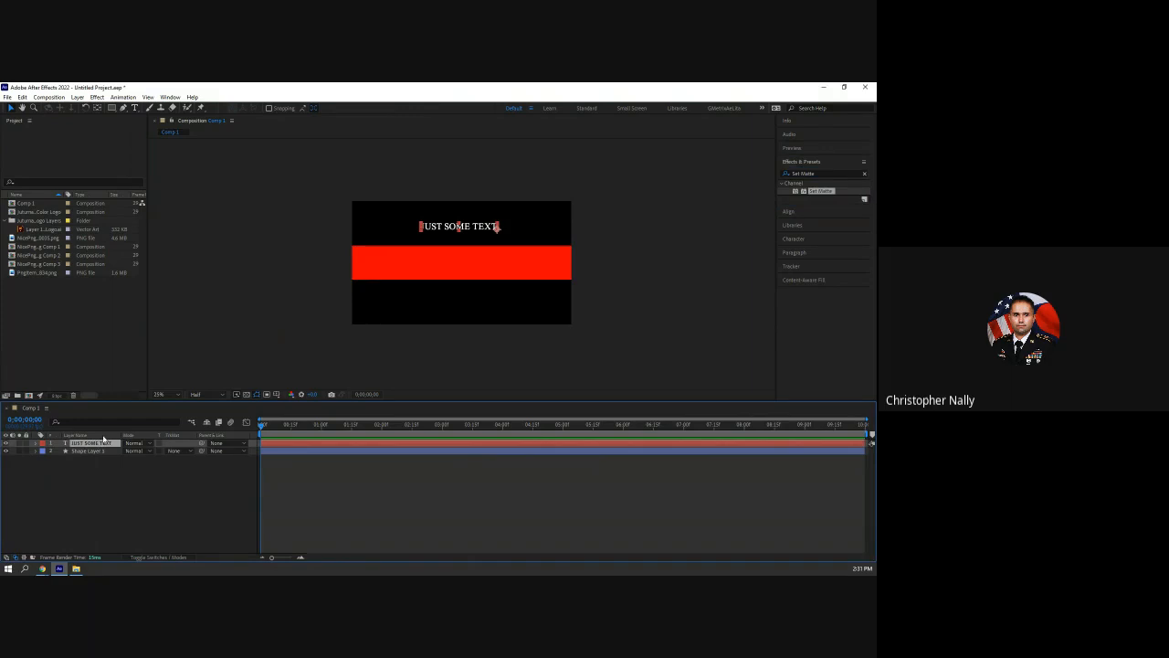
double_click(831, 195)
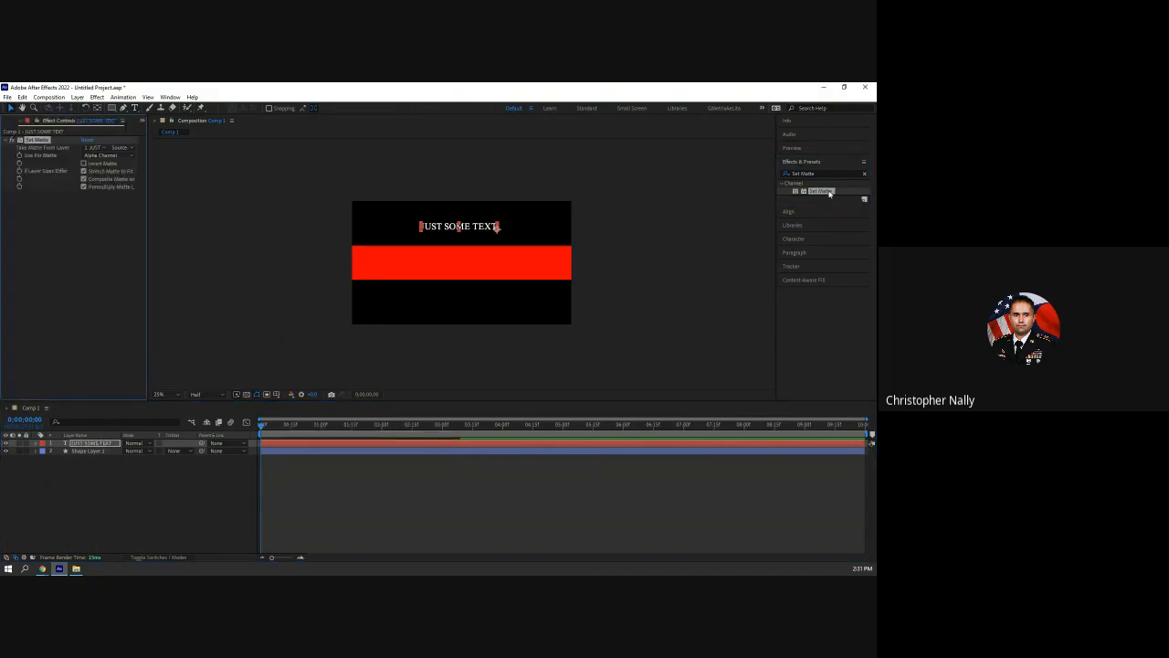
left_click(34, 444)
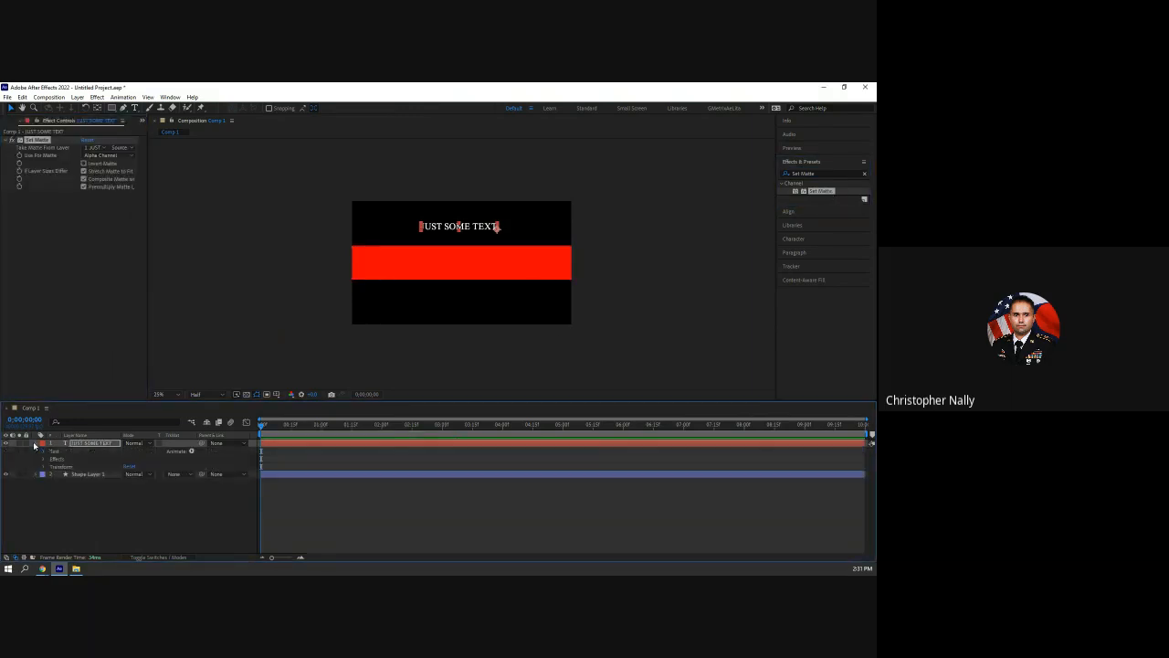
left_click(35, 444)
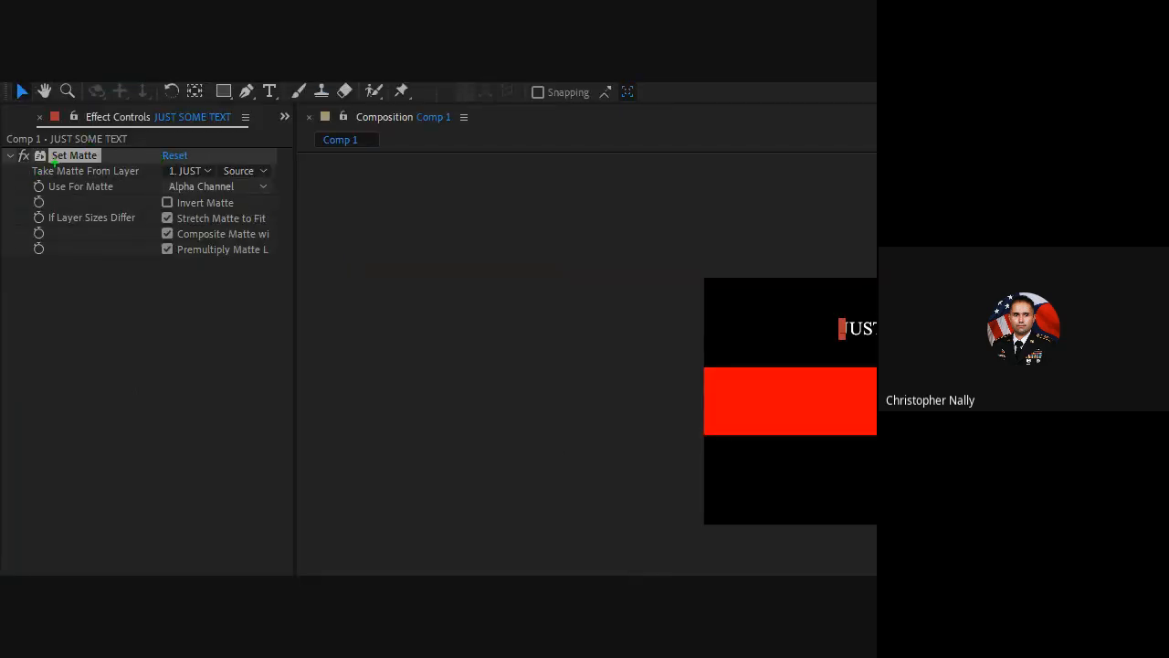
Set the text layer's Set Matte effect to take its matte from Shape Layer 1
mouse_move(56, 160)
left_mouse_down()
mouse_move(28, 161)
mouse_move(51, 177)
mouse_move(115, 177)
mouse_move(55, 157)
left_mouse_up()
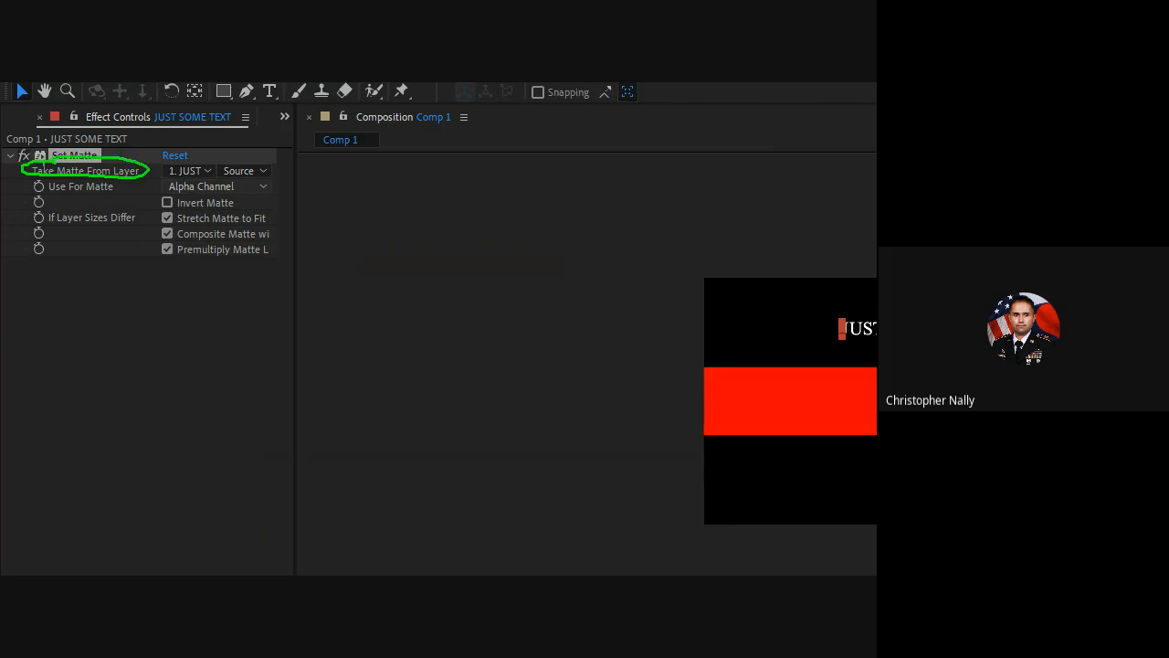
left_click(97, 148)
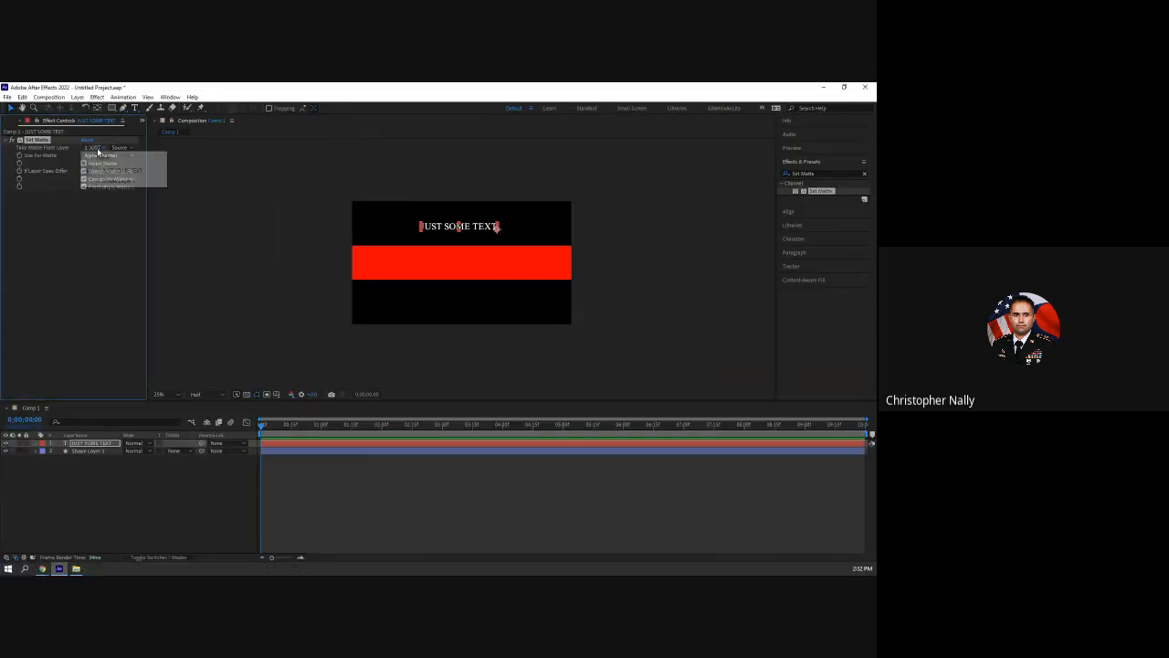
left_click(99, 151)
left_click(98, 148)
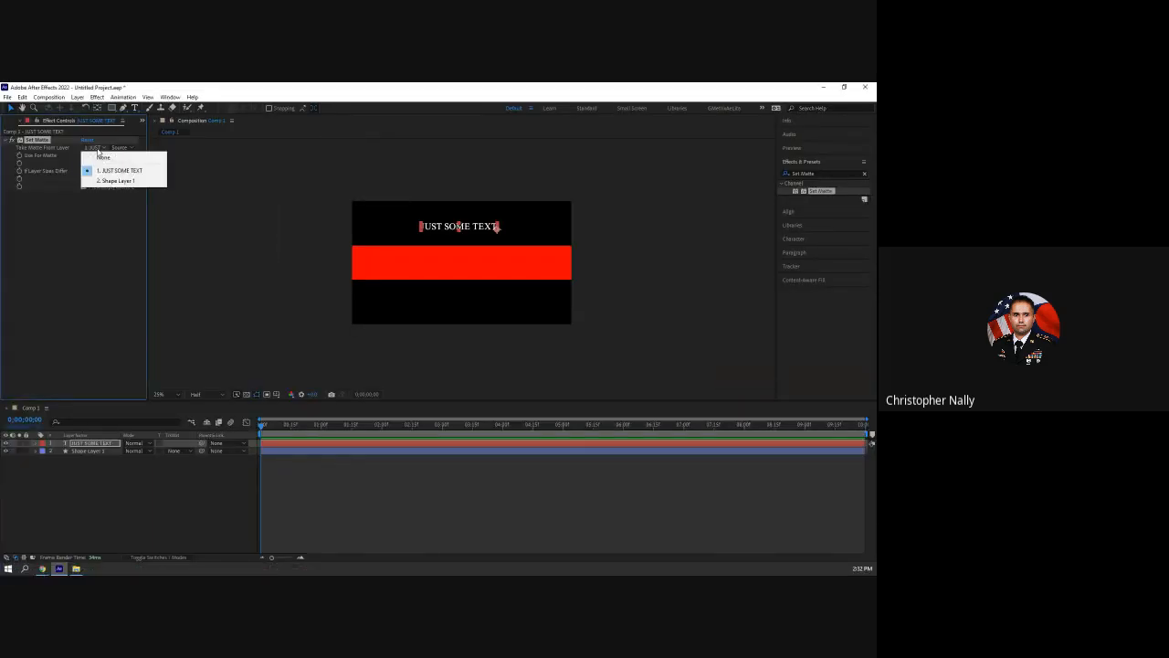
left_click(108, 181)
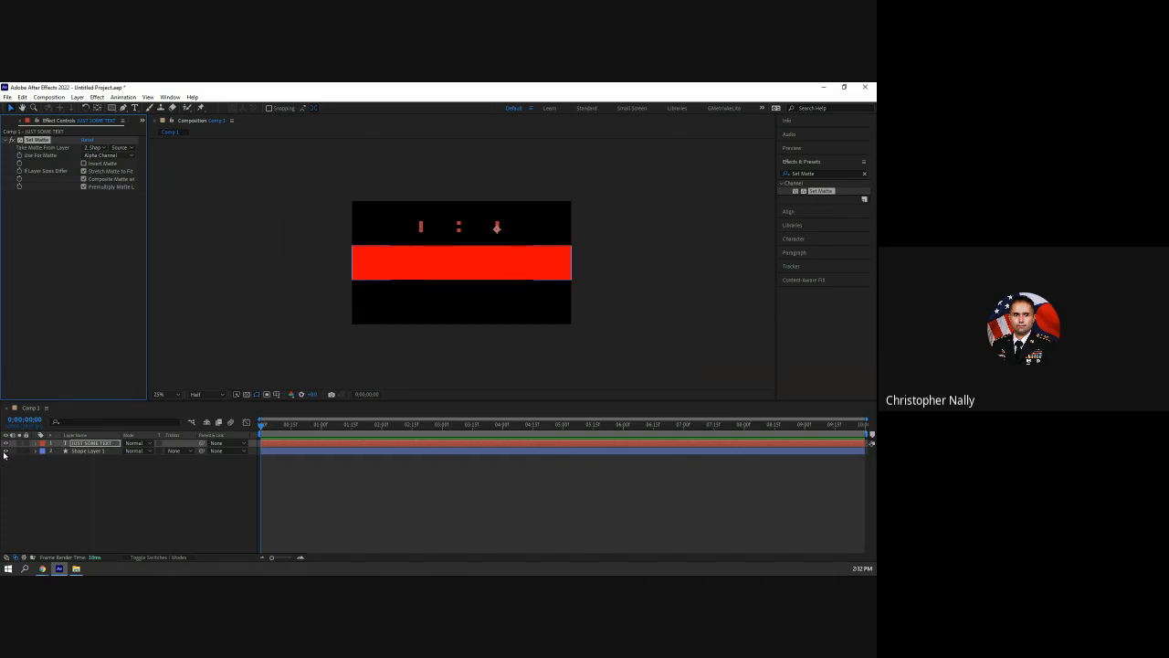
Hide Shape Layer 1 and move the JUST SOME TEXT layer down to the middle of the frame
left_click(5, 451)
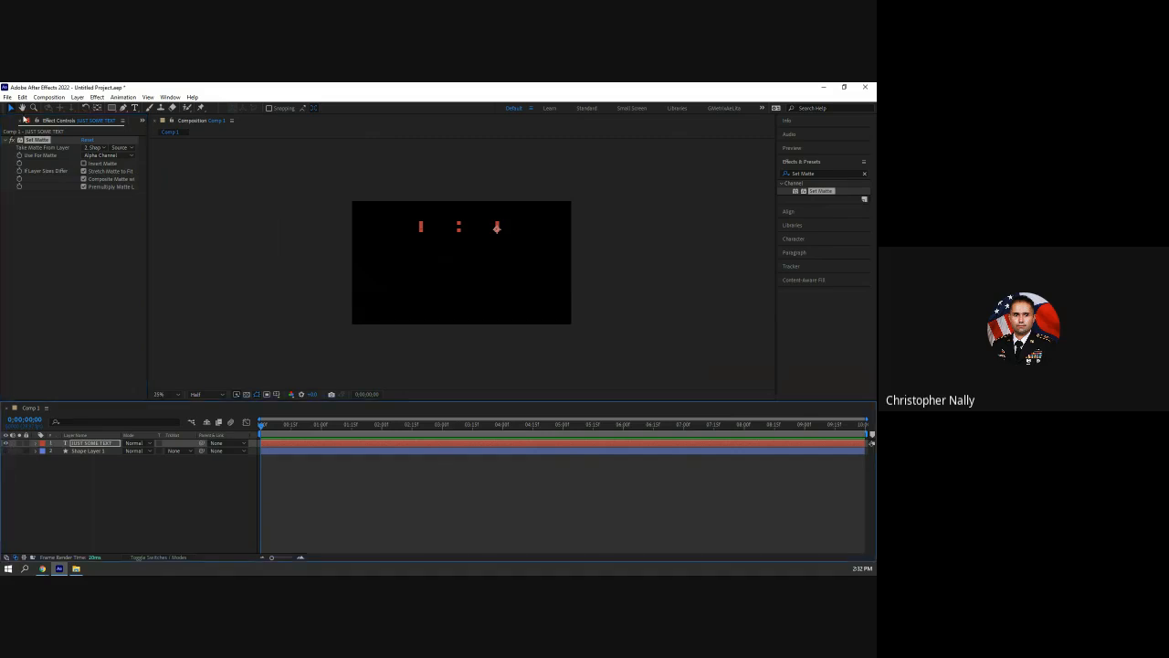
left_click(472, 231)
left_click_drag(472, 231, 470, 269)
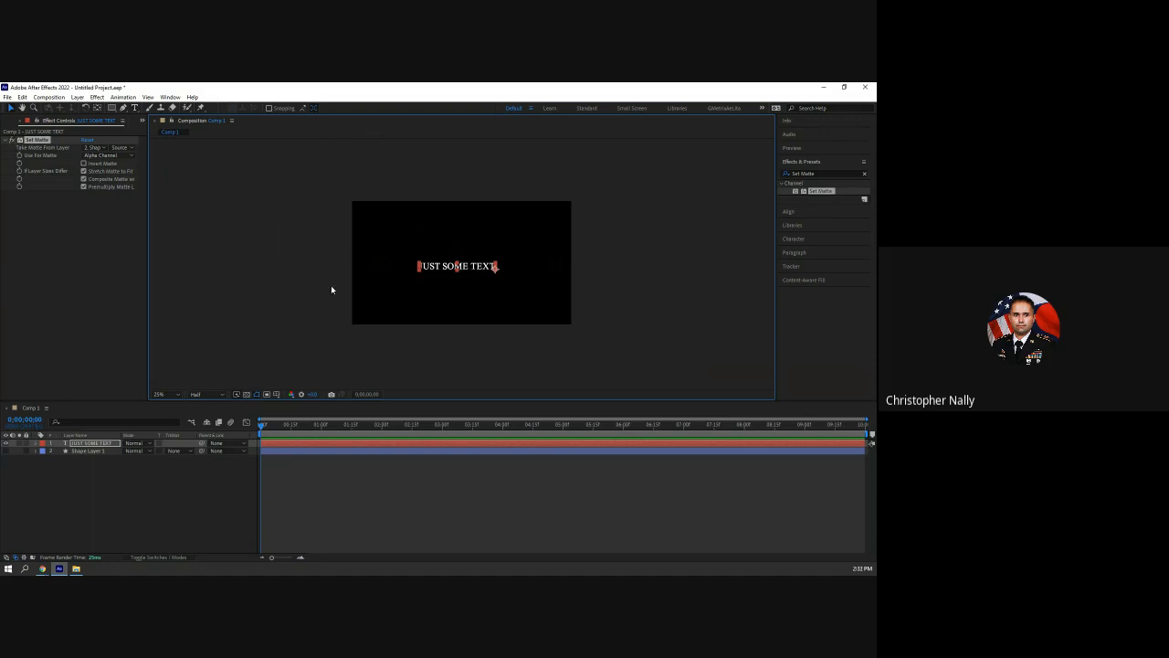
Hide the JUST SOME TEXT layer, show Shape Layer 1 again, and close the effect controls
left_click(6, 443)
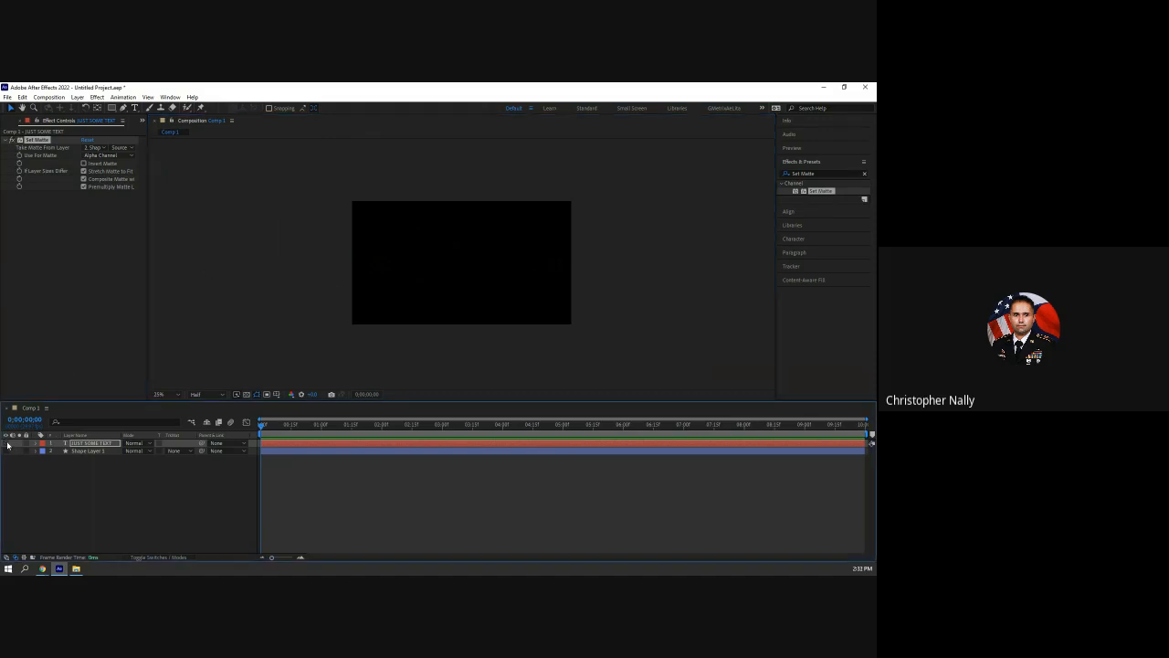
left_click(6, 450)
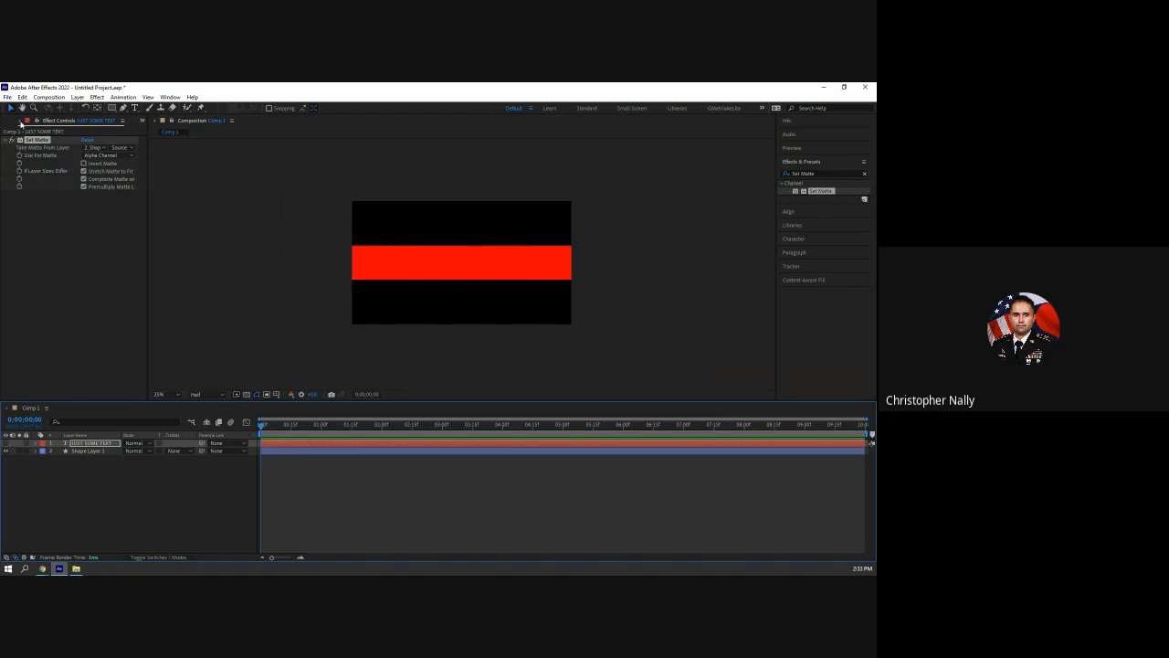
left_click(20, 123)
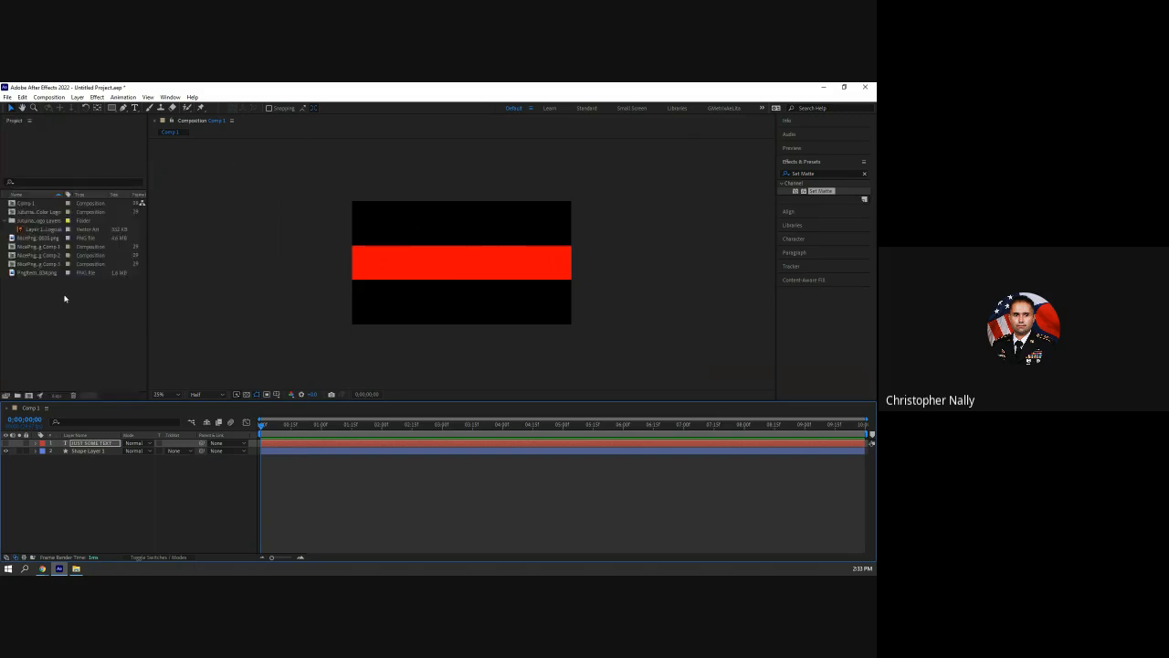
Add the beach ball PNG between the text and shape layers, scaled down to a small ball above the red bar
left_click_drag(34, 238, 134, 451)
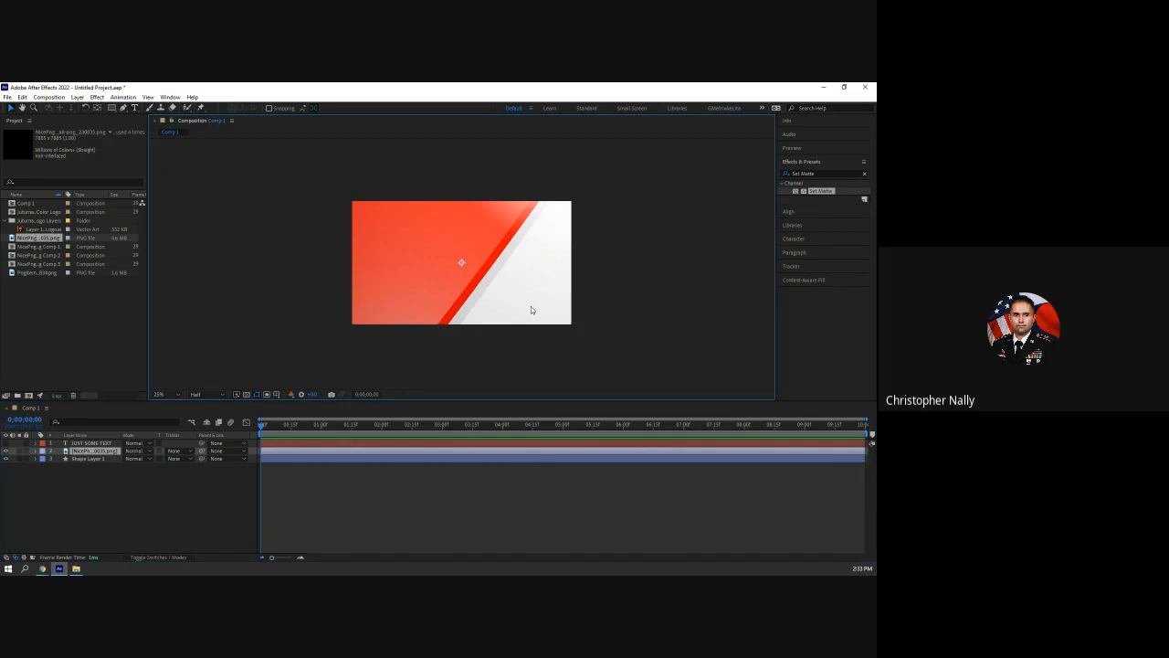
scroll(531, 306, "down", 4)
left_click_drag(575, 377, 461, 222)
scroll(466, 265, "up", 4)
left_click(645, 229)
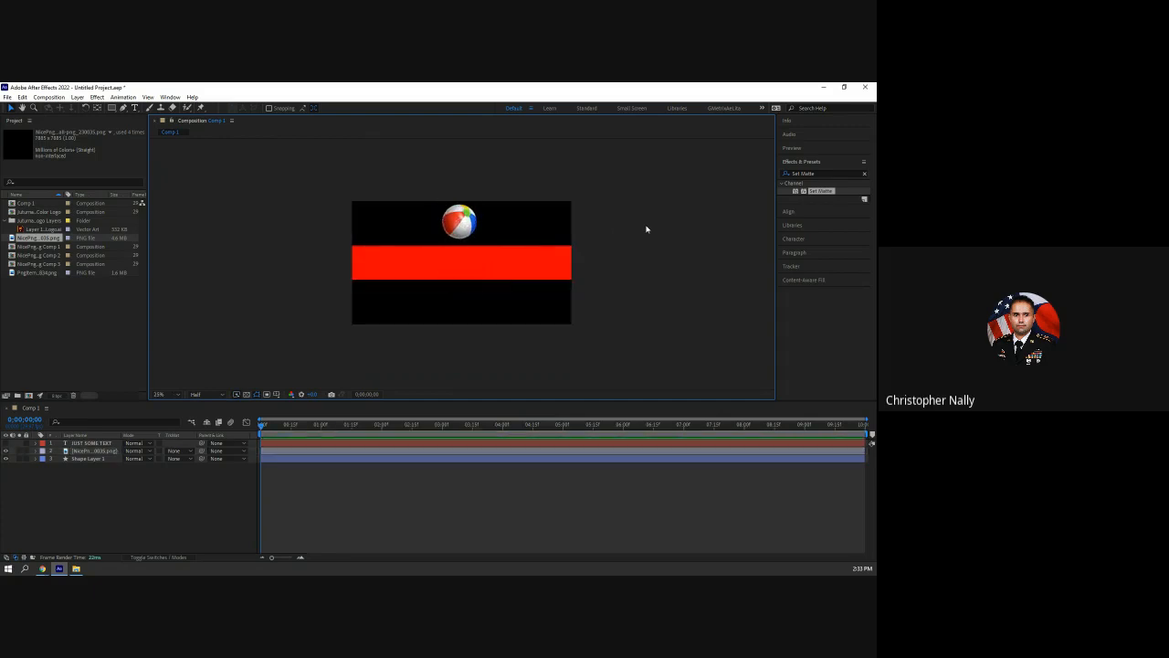
Apply the Set Matte effect to the beach ball PNG layer and deselect the layer
left_click(88, 451)
left_click(87, 452)
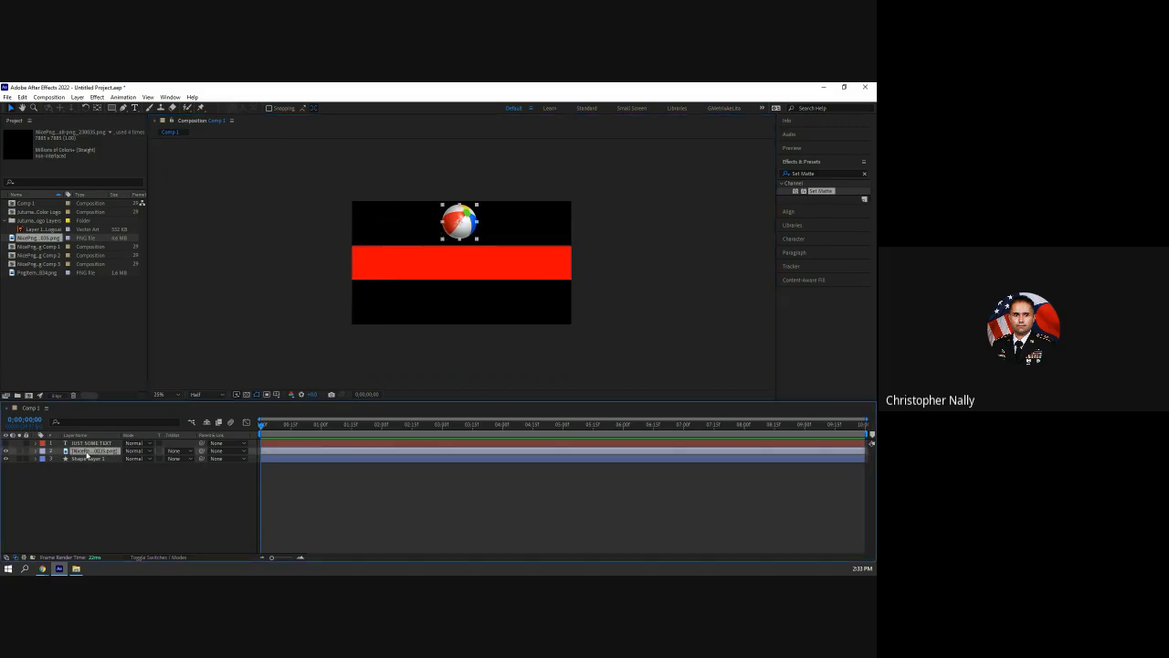
double_click(825, 191)
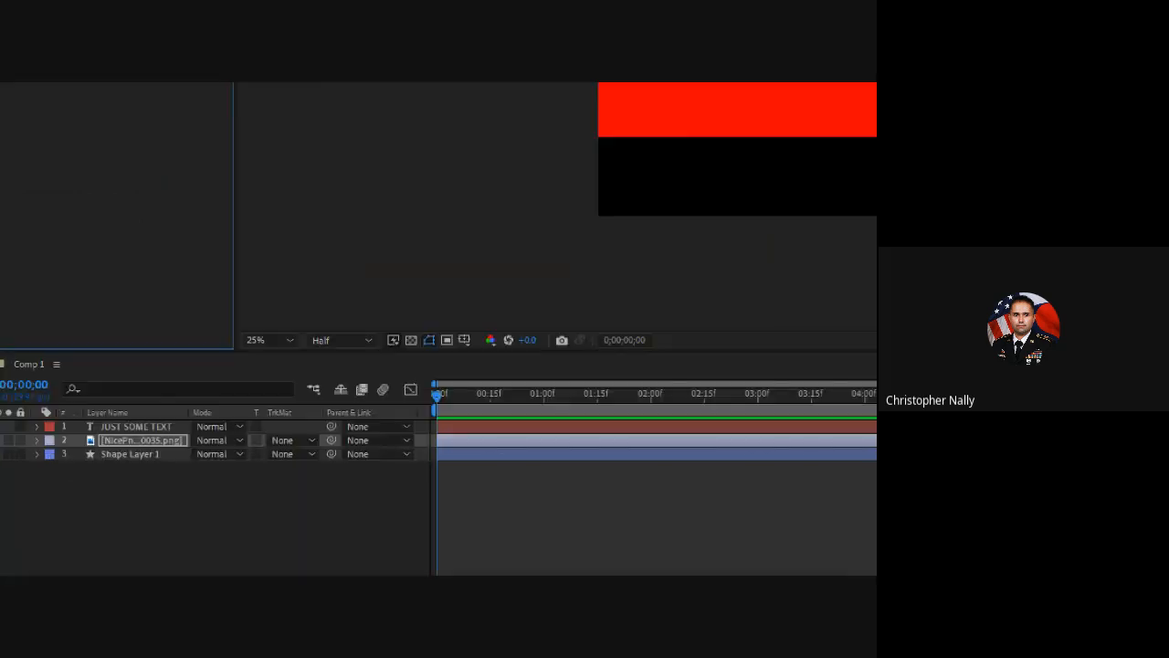
mouse_move(138, 404)
left_mouse_down()
mouse_move(110, 402)
mouse_move(53, 428)
mouse_move(174, 440)
mouse_move(161, 422)
mouse_move(130, 449)
mouse_move(187, 425)
mouse_move(140, 451)
left_mouse_up()
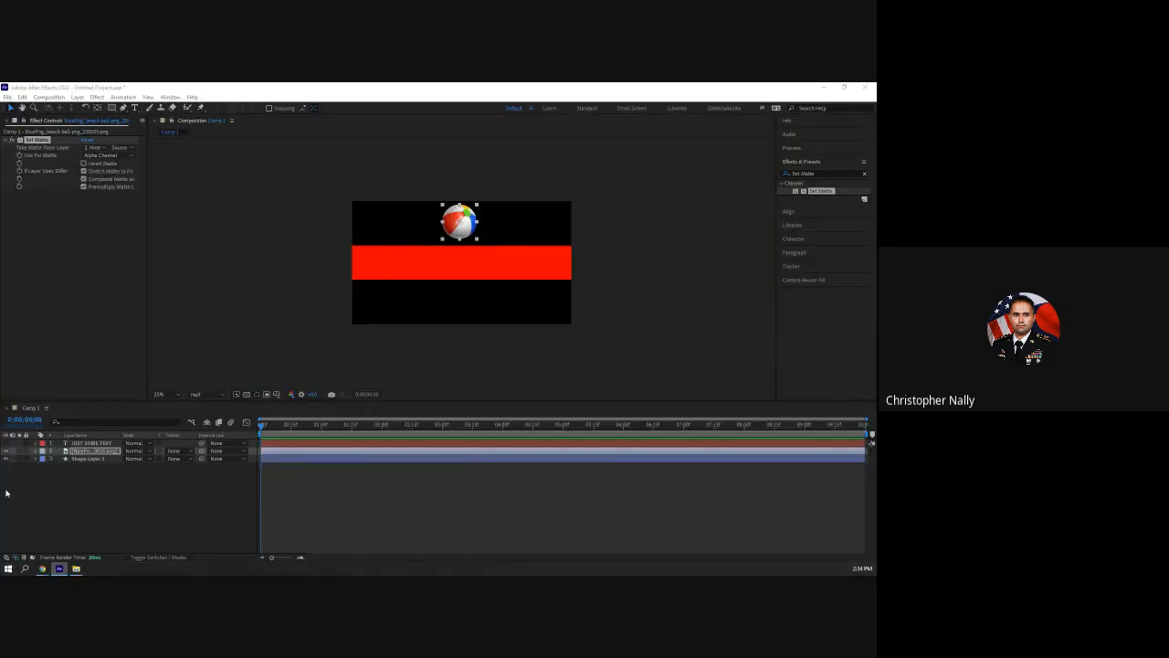
left_click(99, 485)
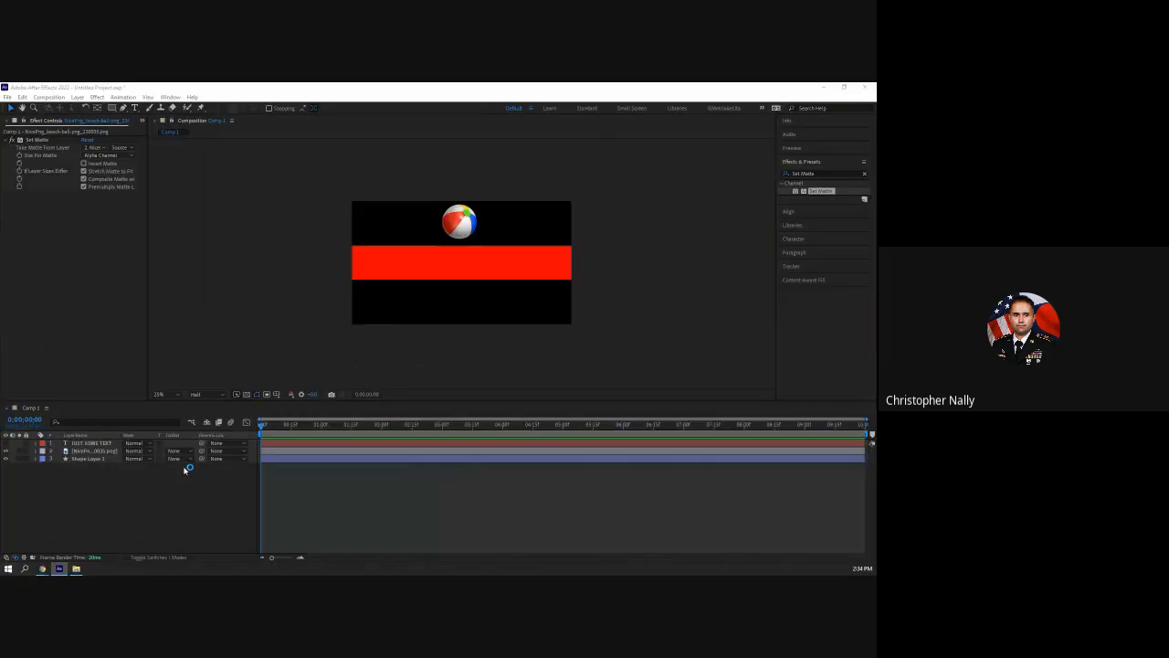
Set the beach ball's Set Matte effect to take its matte from Shape Layer 1
left_click(459, 222)
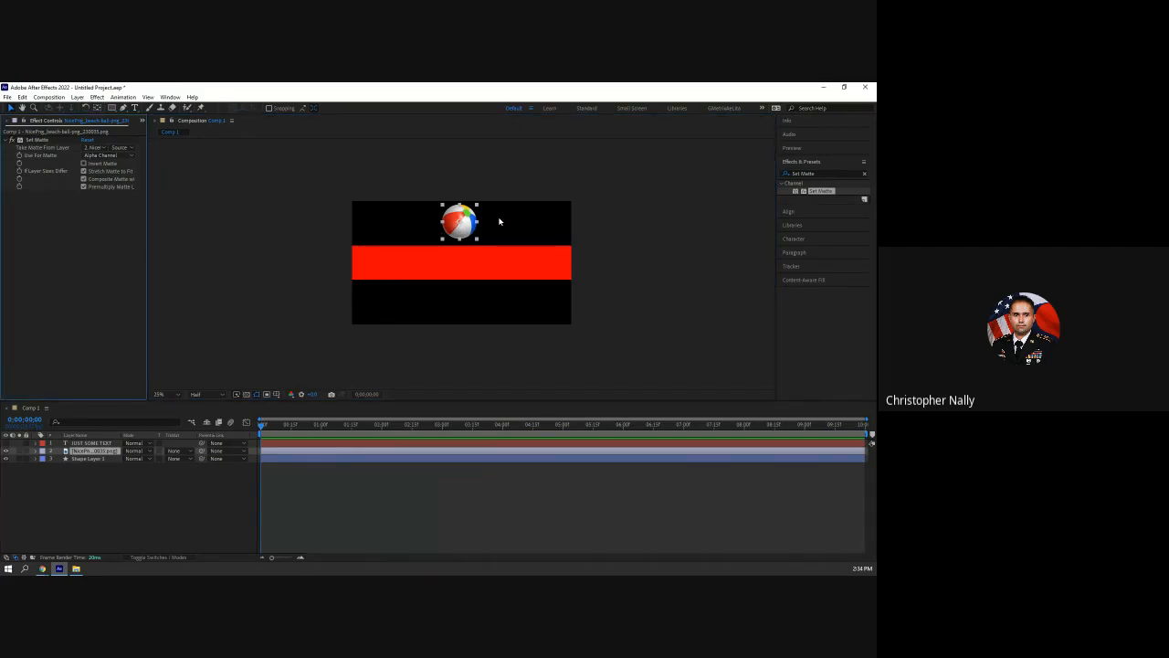
left_click(96, 147)
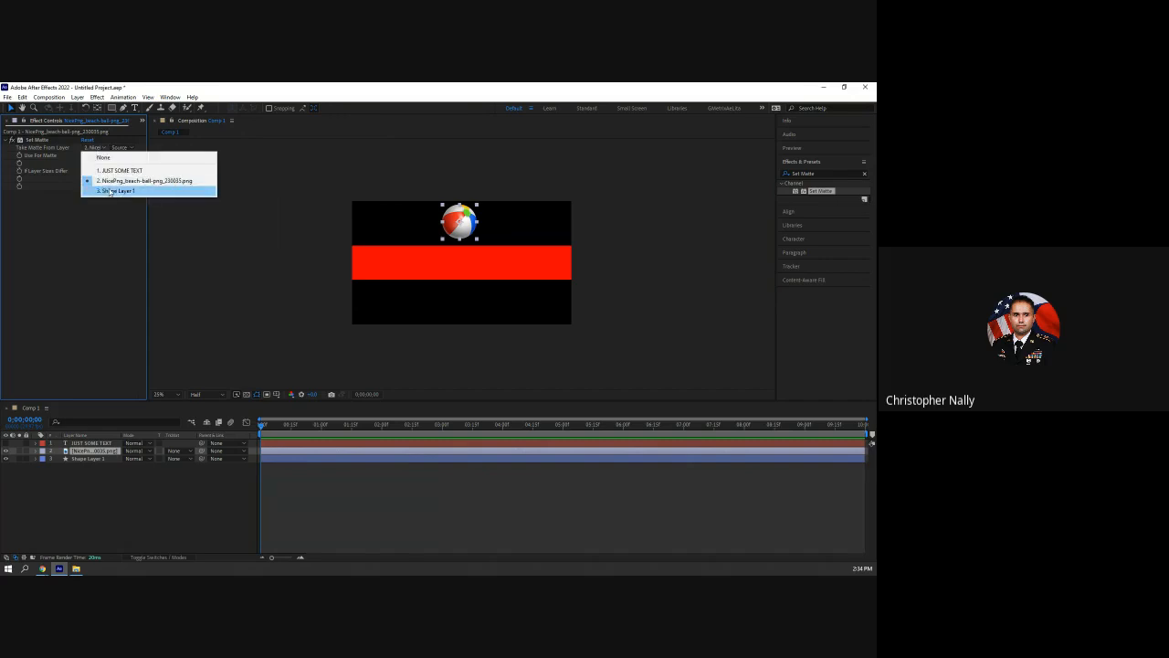
left_click(109, 191)
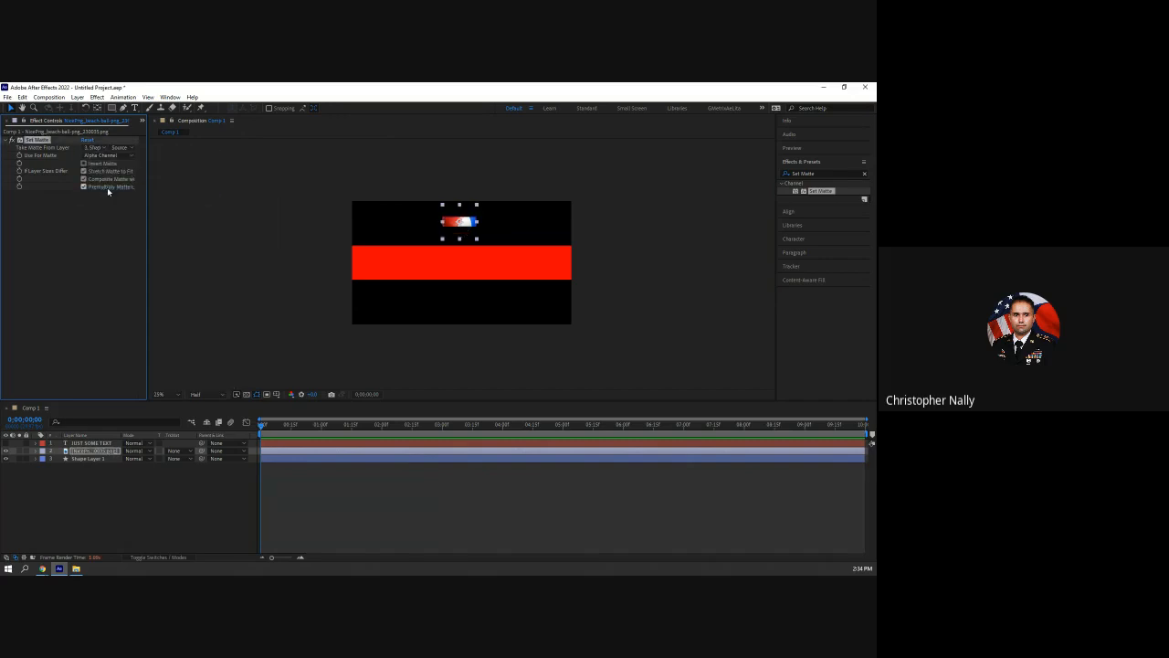
Hide Shape Layer 1 and move the beach ball slightly down in the frame
left_click(5, 458)
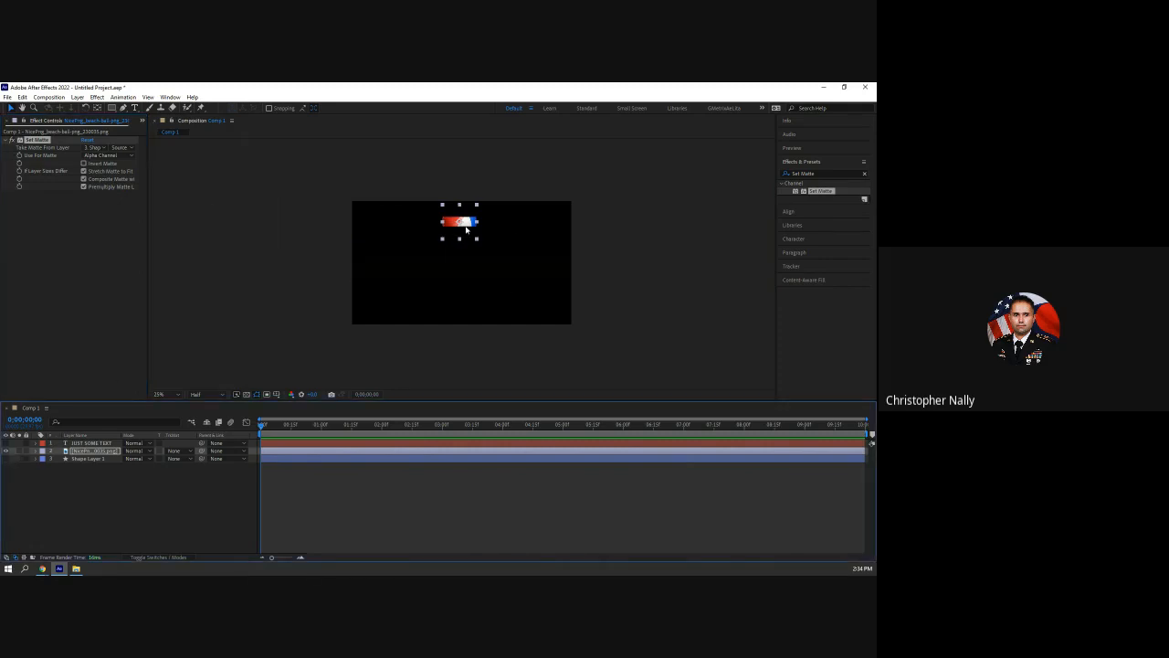
mouse_move(468, 229)
left_mouse_down()
mouse_move(467, 287)
mouse_move(467, 229)
left_mouse_up()
left_click(470, 261)
left_click(470, 240)
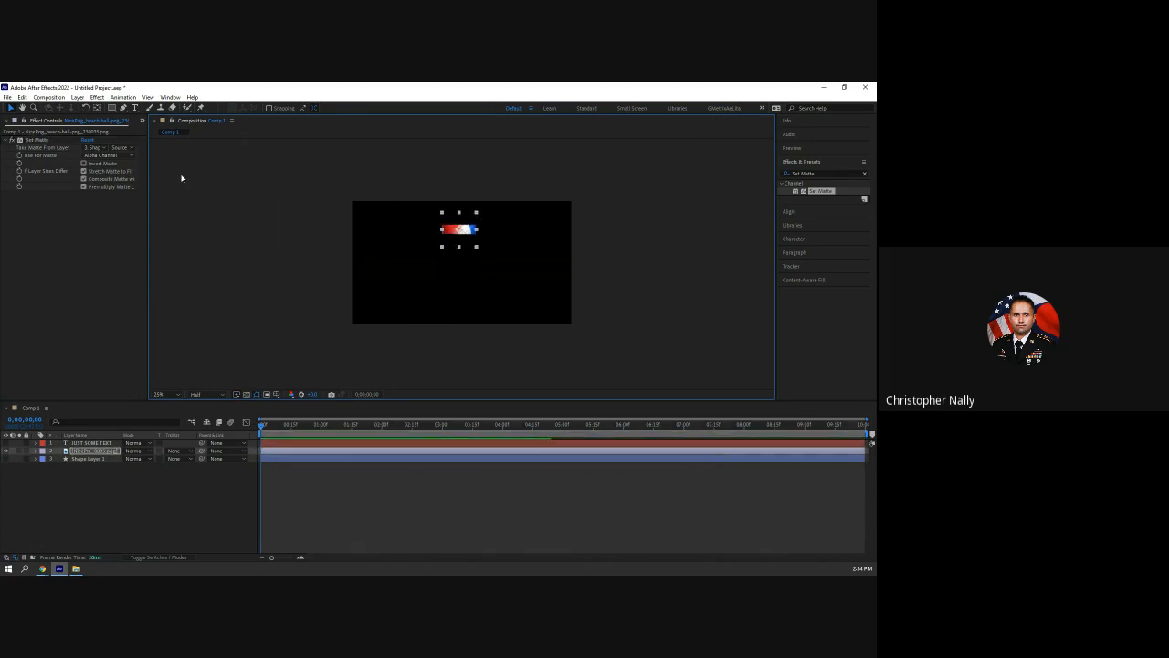
Toggle Invert Matte on and off several times in the beach ball's Set Matte effect
left_click(99, 163)
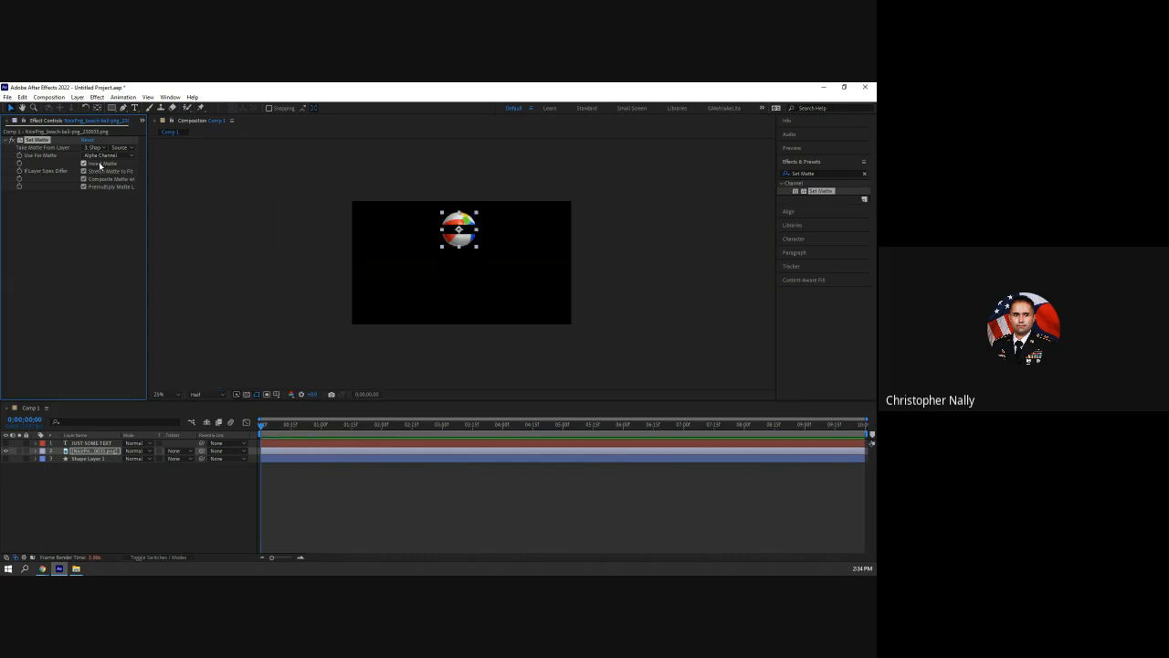
left_click(100, 164)
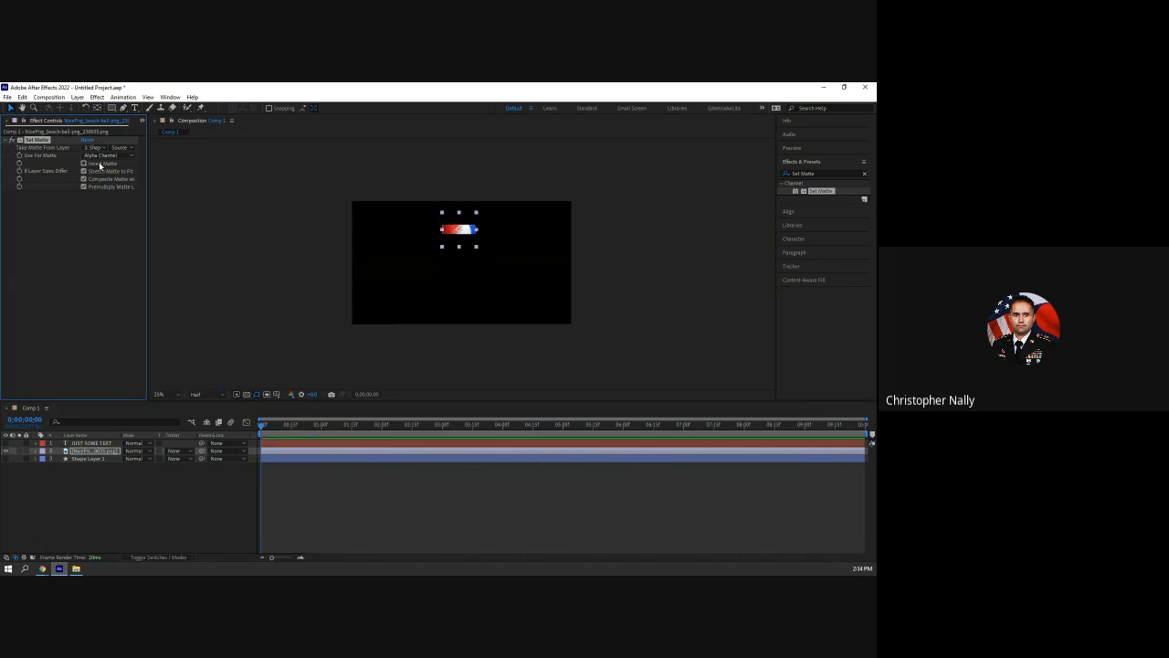
left_click(99, 165)
left_click(100, 164)
left_click(100, 165)
left_click(100, 165)
Undo the beach ball's matte inversions, move and matte source change and the hiding of Shape Layer 1, and deselect everything
key("ctrl+z")
key("ctrl+z")
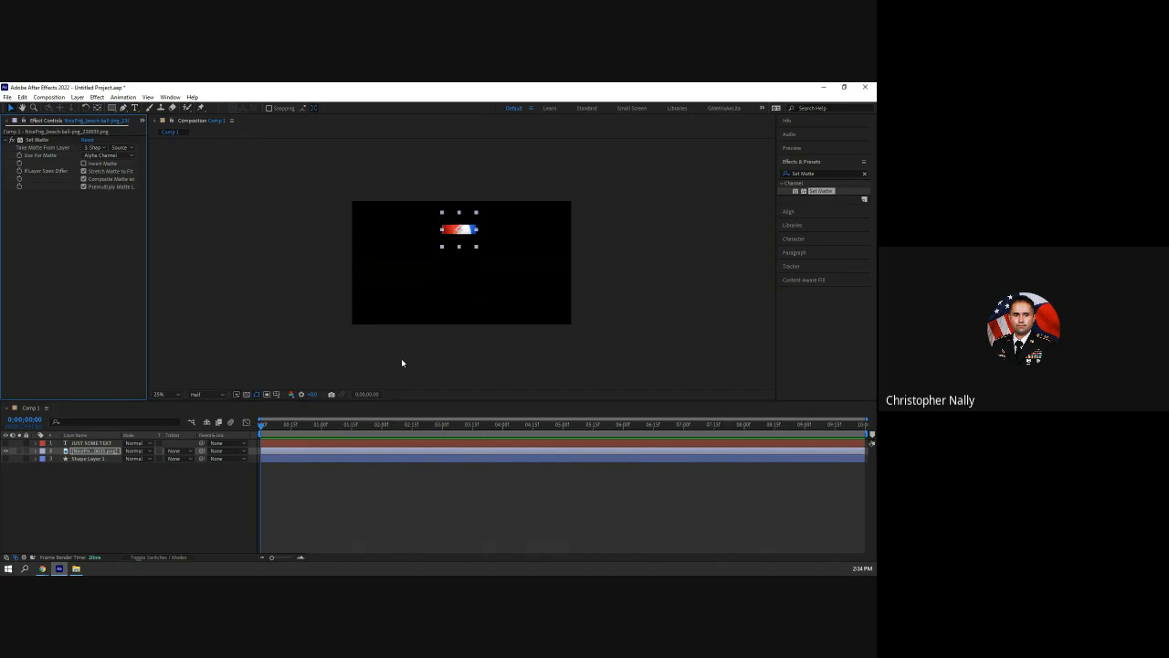
key("ctrl+z")
key("ctrl+z")
key("ctrl+z")
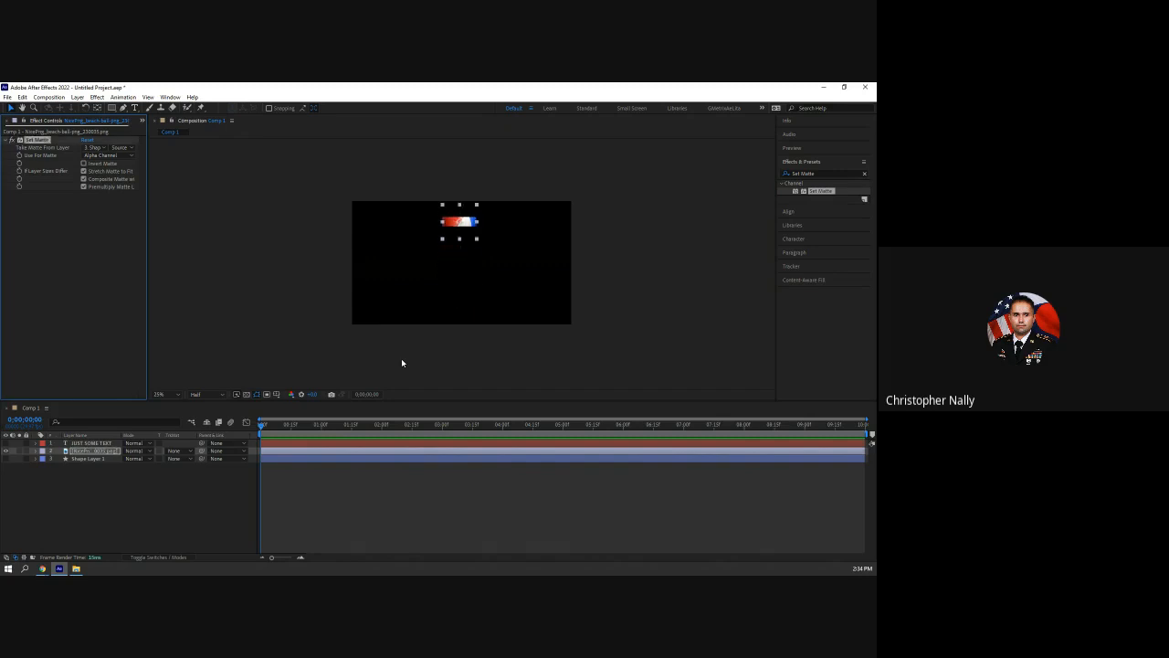
key("ctrl+z")
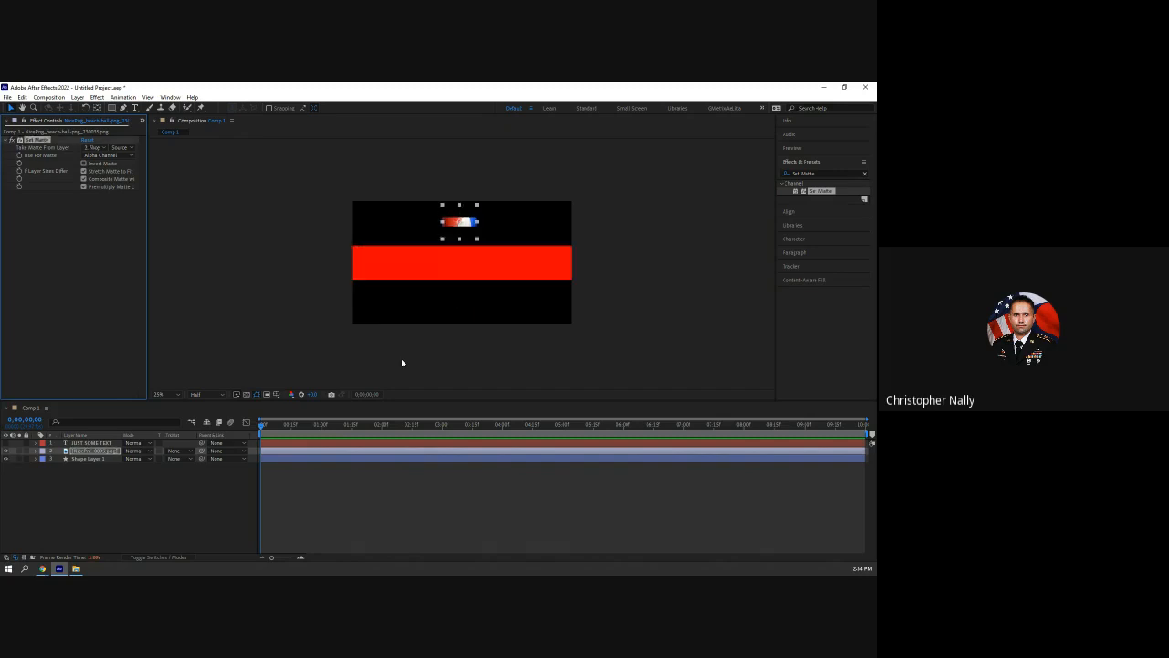
key("ctrl+z")
left_click(187, 325)
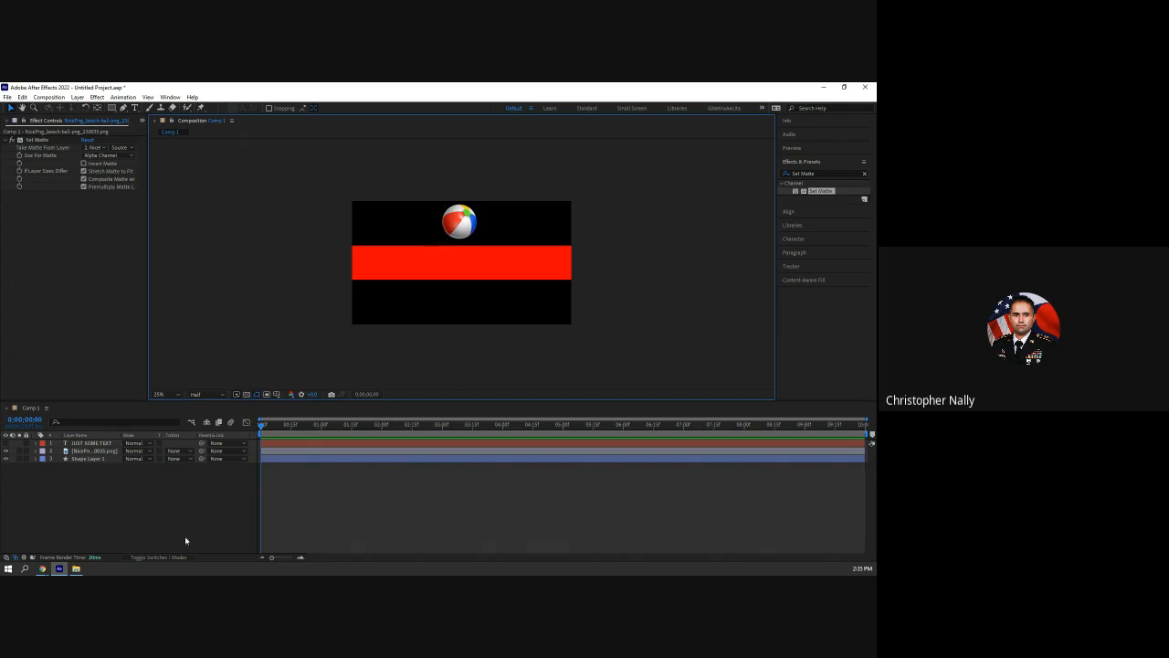
Show the layer switches in the timeline in place of the blending mode and track matte columns
left_click(153, 556)
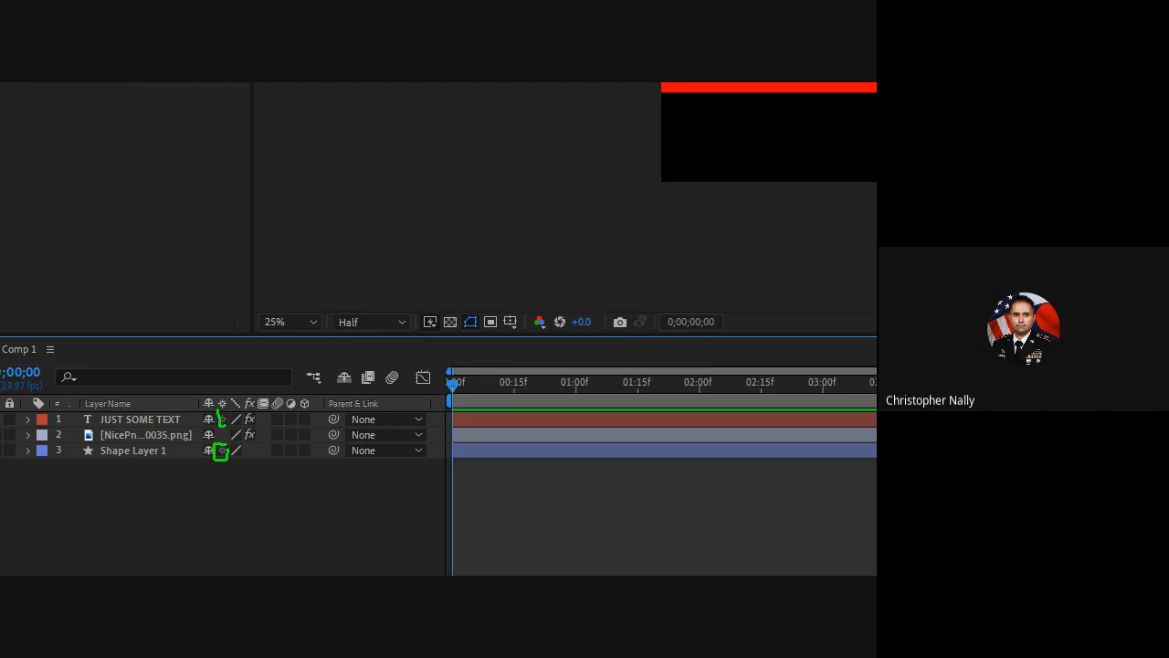
left_click_drag(222, 424, 232, 408)
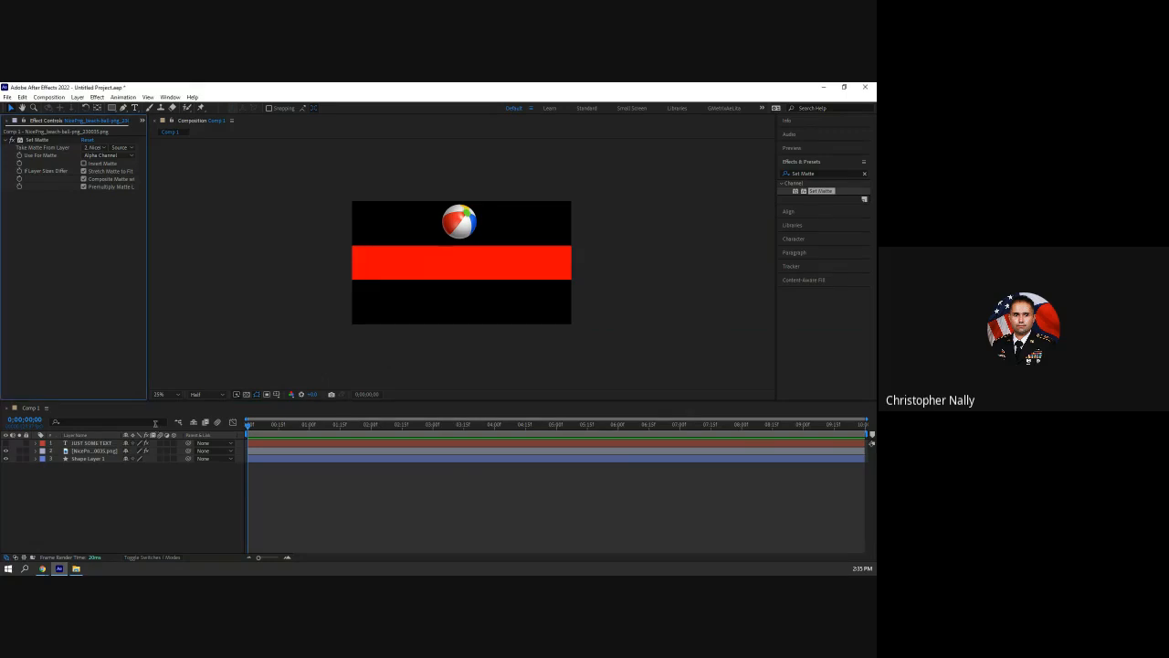
left_click(138, 451)
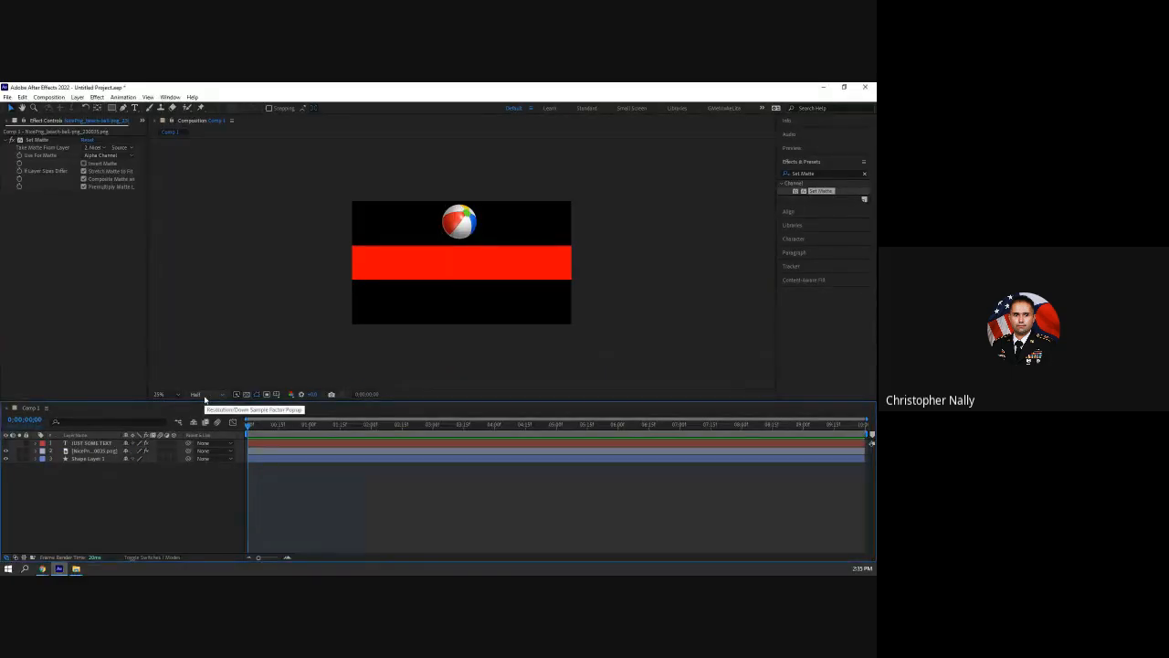
key("F3")
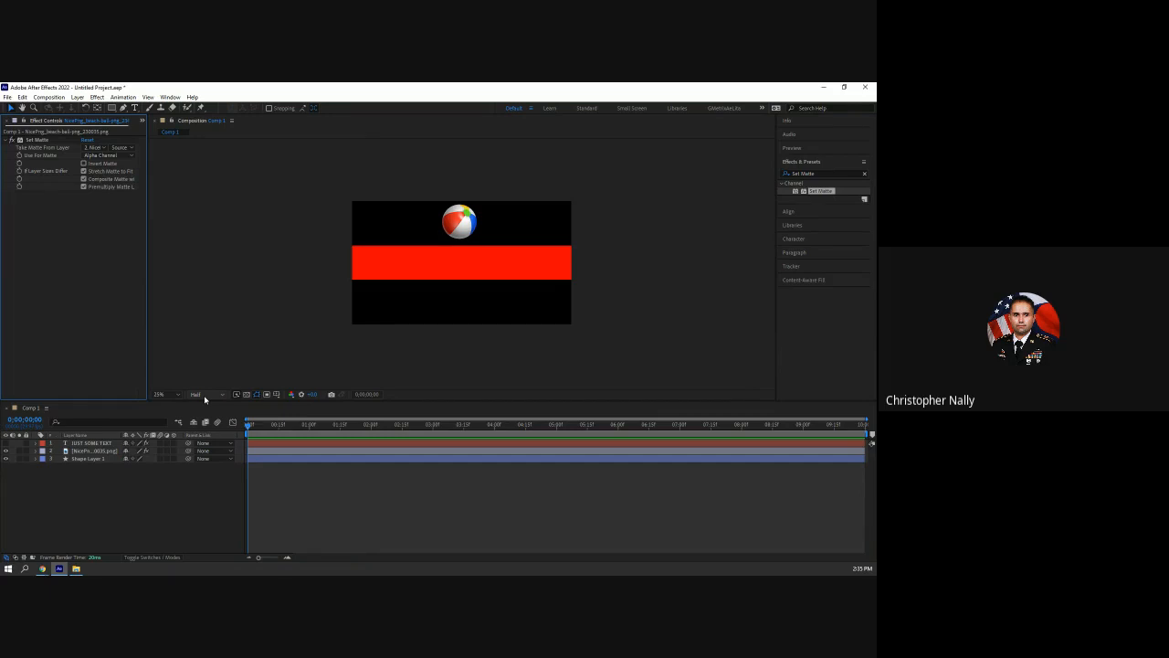
Pre-compose the beach ball PNG layer under the suggested name, leaving all attributes in Comp 1
left_click(96, 451)
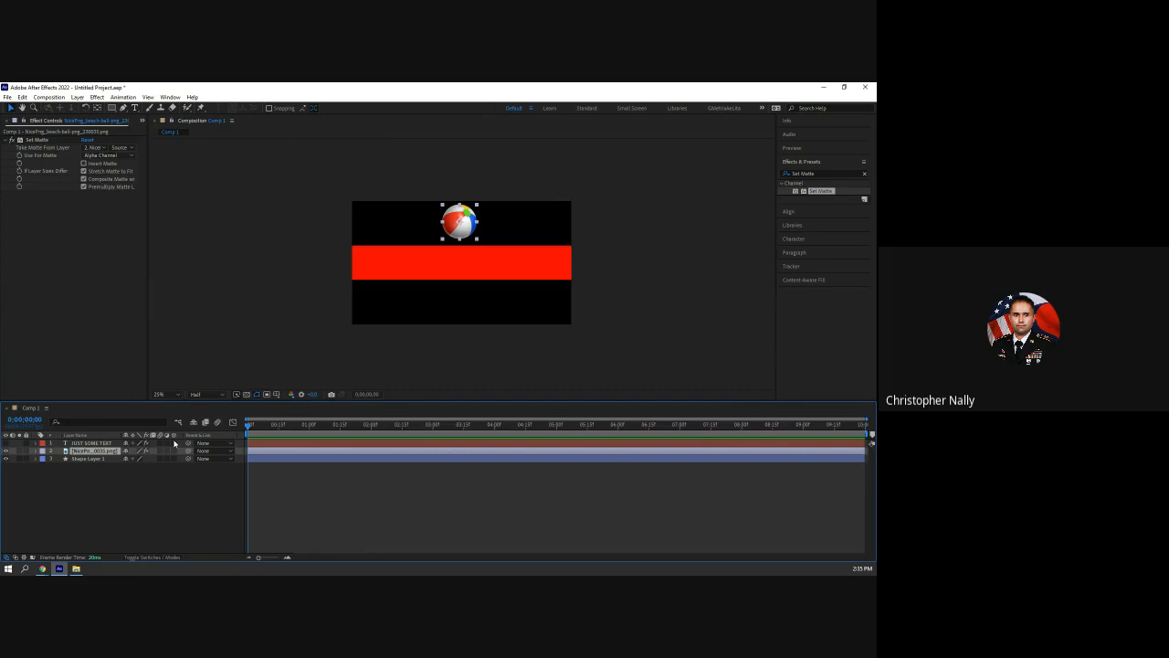
key("ctrl+shift+c")
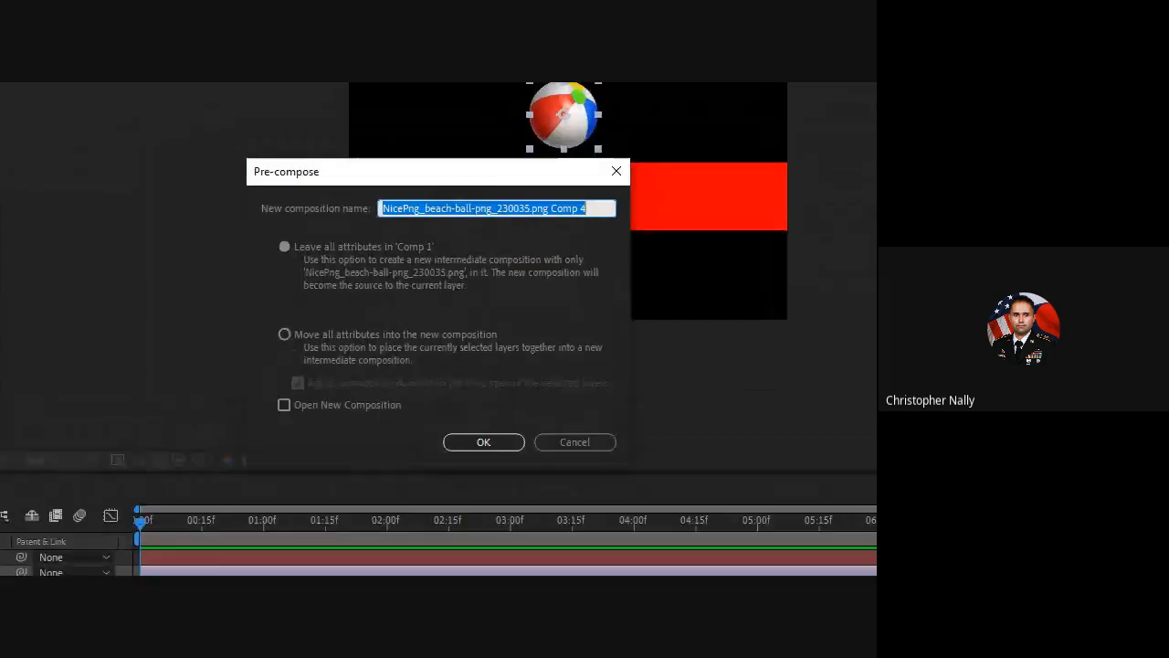
mouse_move(347, 225)
left_mouse_down()
mouse_move(264, 219)
mouse_move(239, 269)
mouse_move(274, 295)
mouse_move(441, 311)
mouse_move(704, 273)
mouse_move(324, 216)
left_mouse_up()
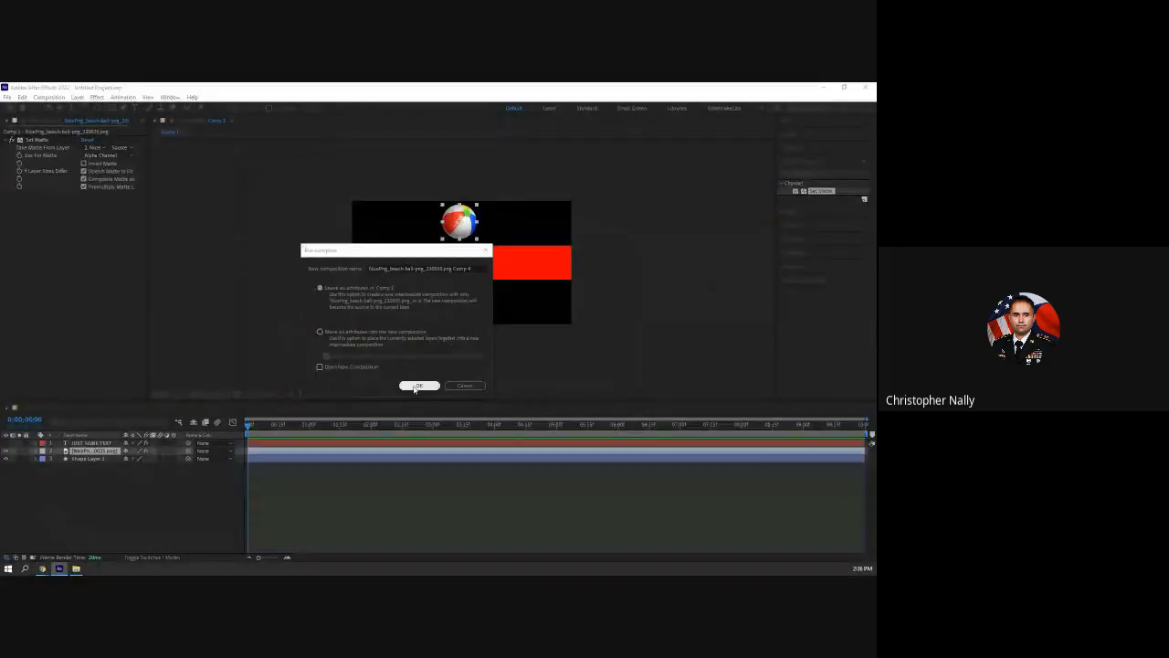
left_click(418, 385)
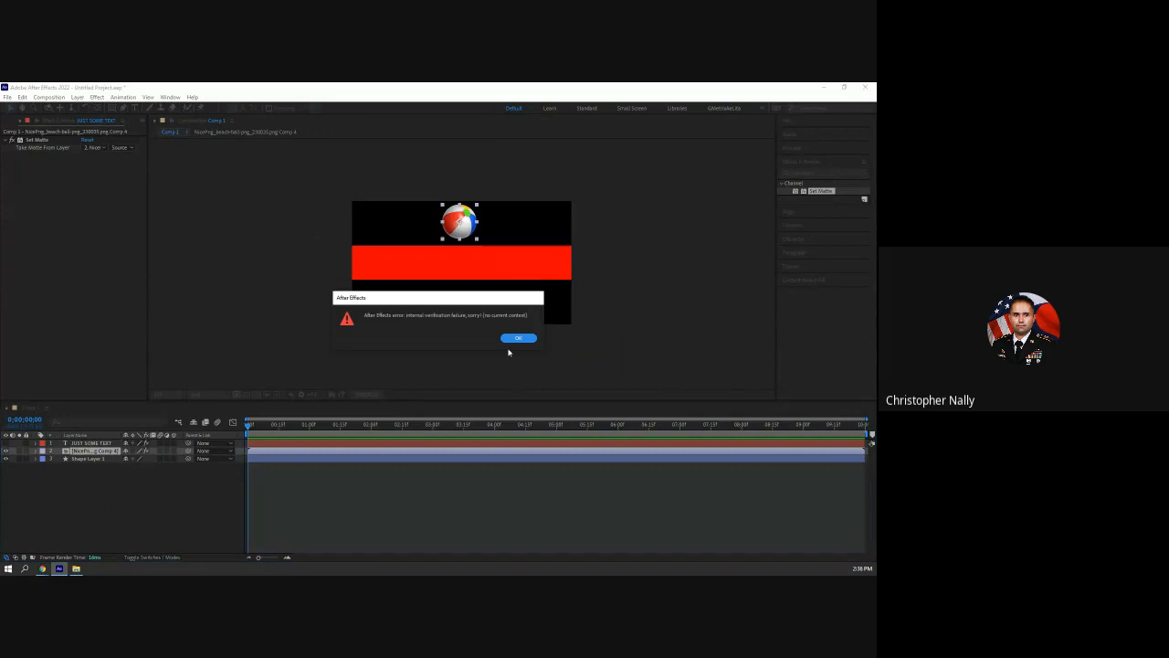
left_click(514, 340)
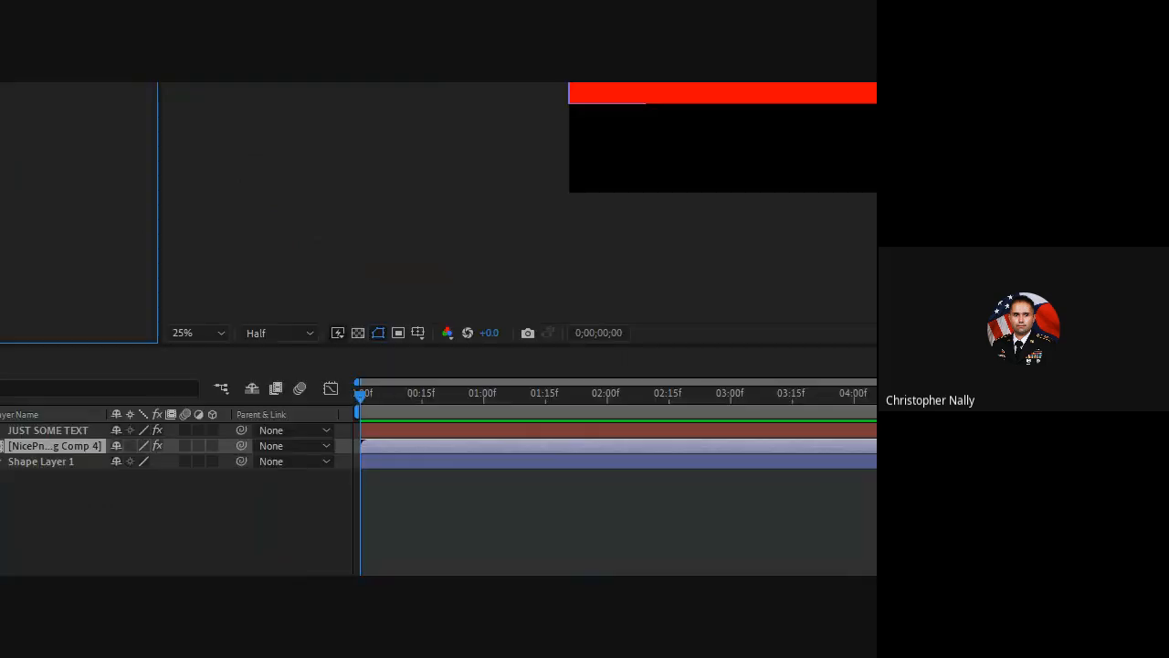
Turn on Collapse Transformations for the beach ball pre-comp and set its Set Matte effect to take the matte from Shape Layer 1
left_click(136, 450)
left_click_drag(139, 439, 123, 438)
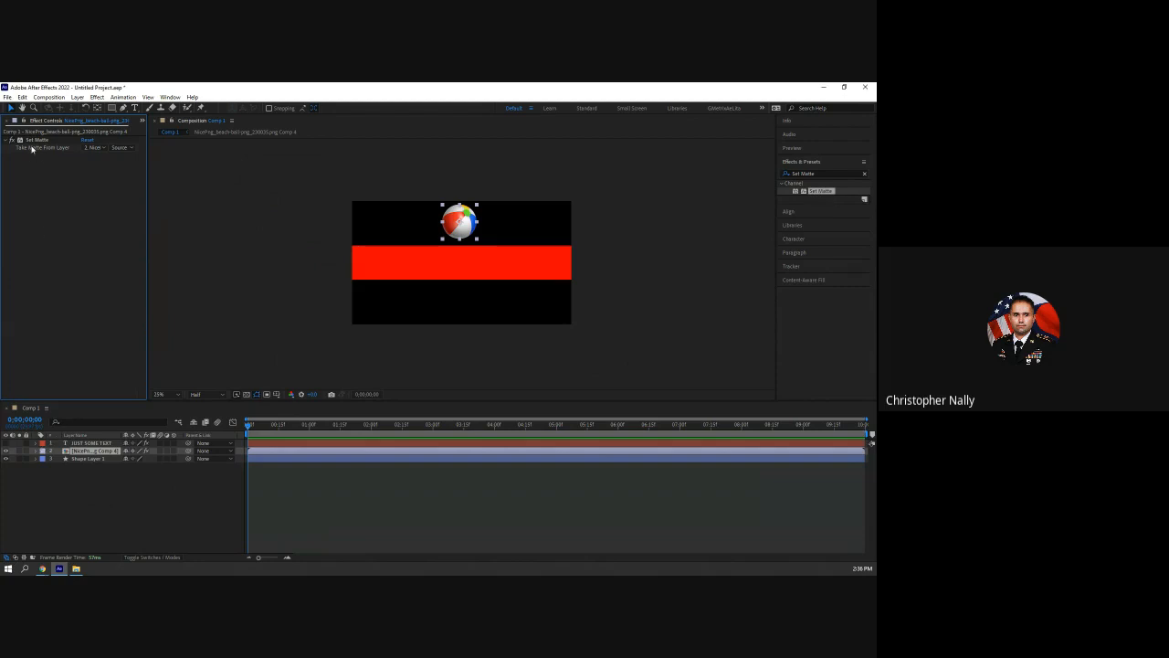
left_click(35, 451)
left_click(42, 459)
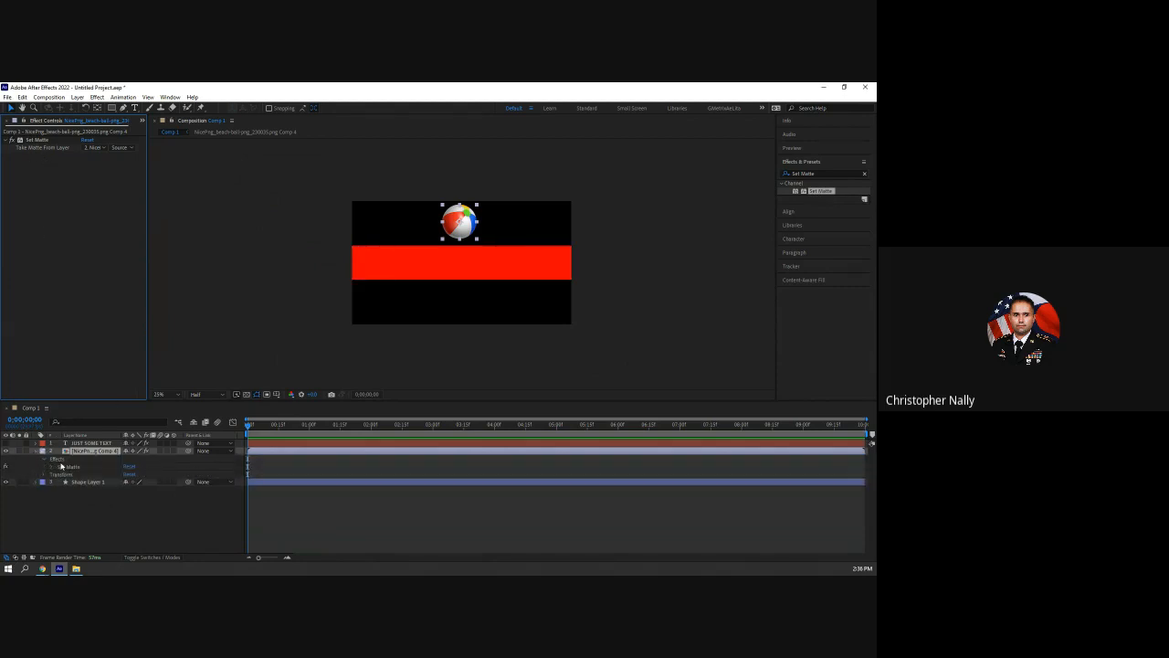
left_click(67, 466)
left_click(95, 147)
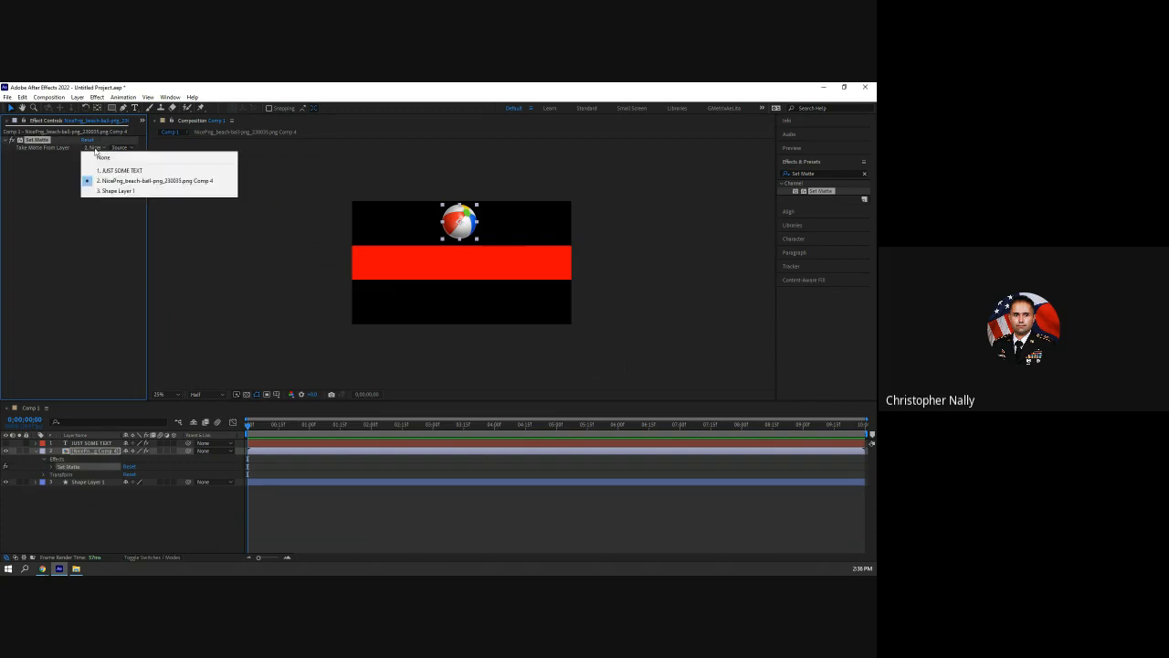
left_click(132, 191)
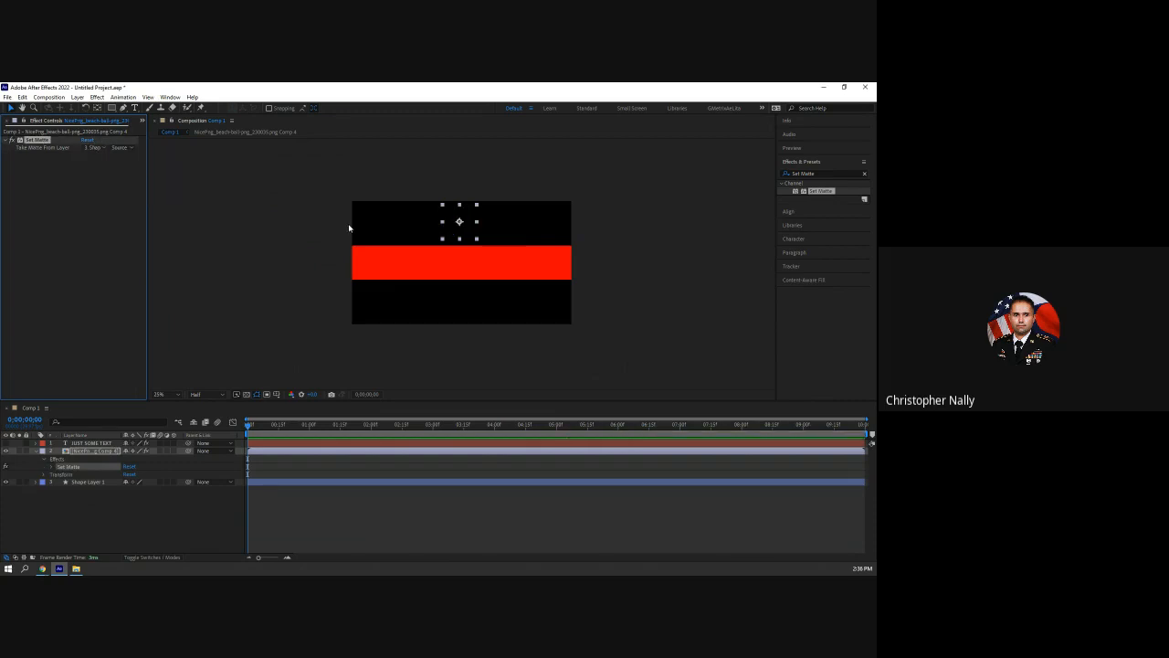
Hide Shape Layer 1 and move the matted beach ball down into the band area at the composition's centre
left_click(7, 481)
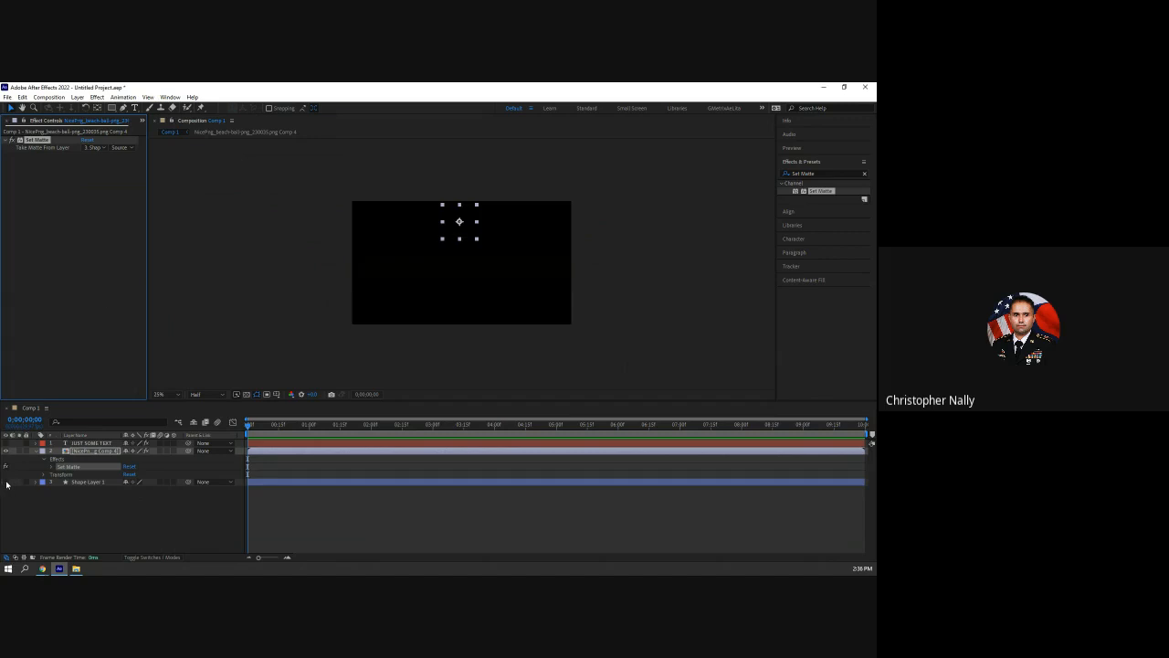
left_click(12, 108)
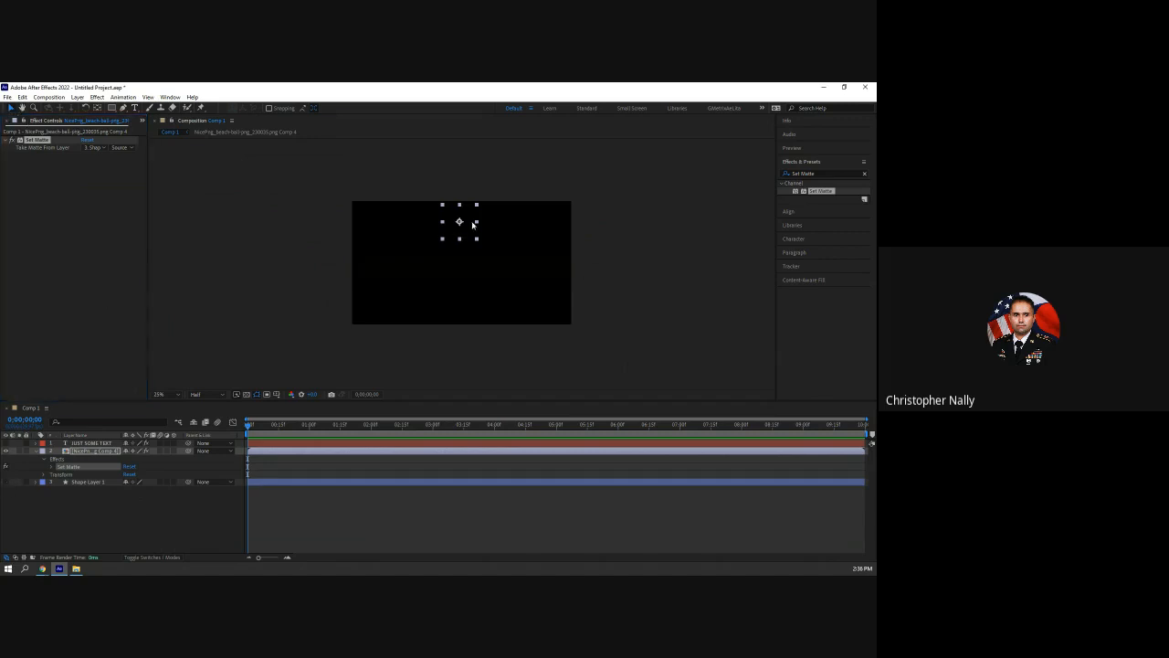
left_click_drag(474, 226, 464, 292)
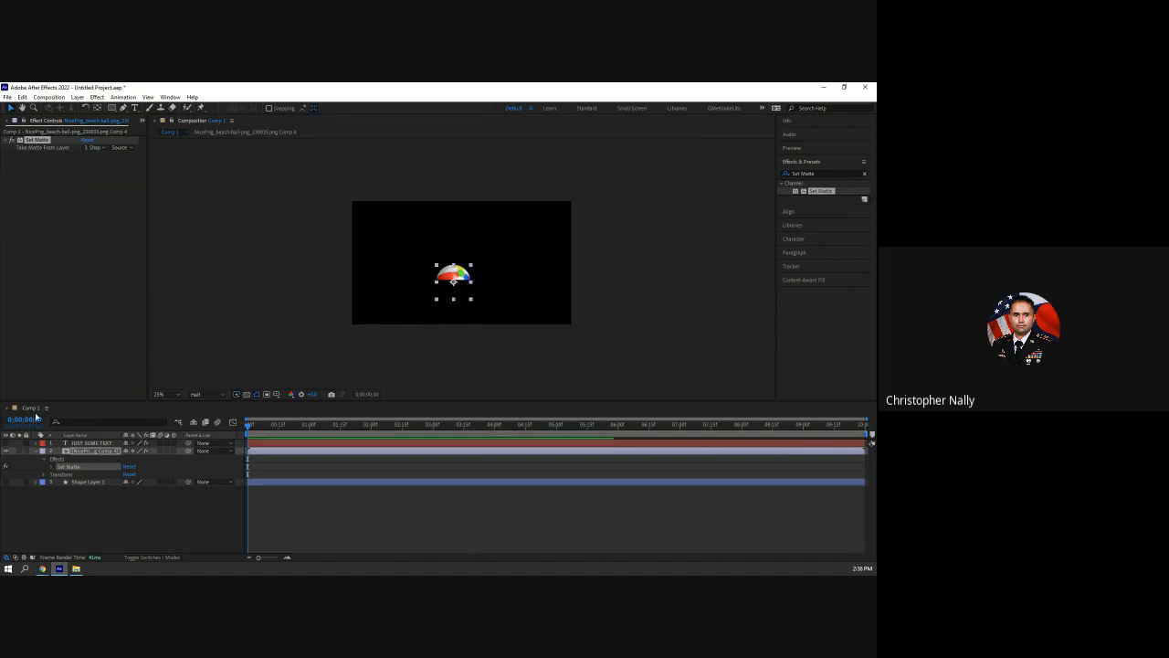
Show the JUST SOME TEXT layer and move the beach ball and the text around the matte's upper edge
left_click(7, 442)
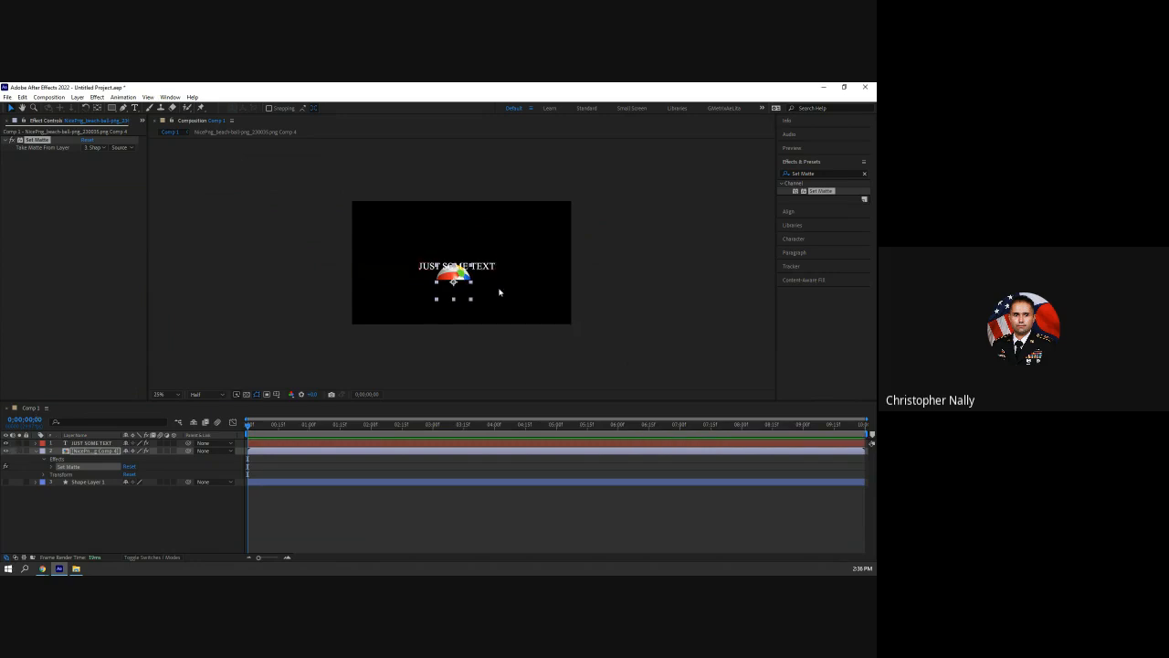
mouse_move(478, 268)
left_mouse_down()
mouse_move(478, 246)
mouse_move(465, 299)
mouse_move(466, 256)
left_mouse_up()
left_click(465, 272)
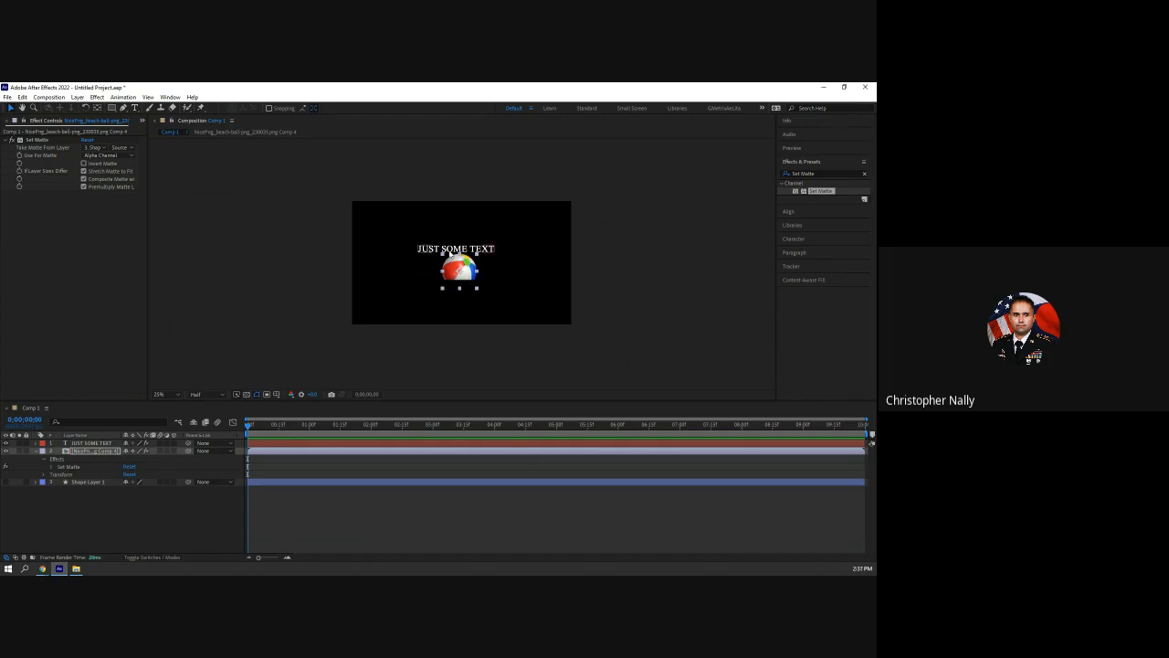
left_click(475, 248)
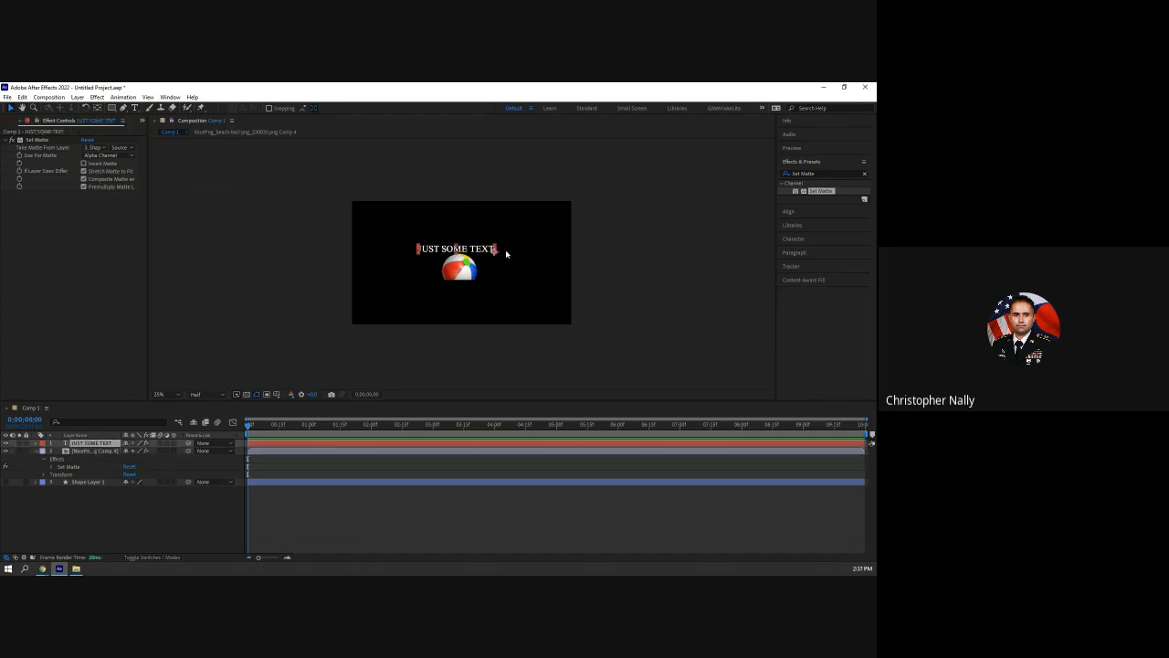
left_click_drag(494, 251, 491, 244)
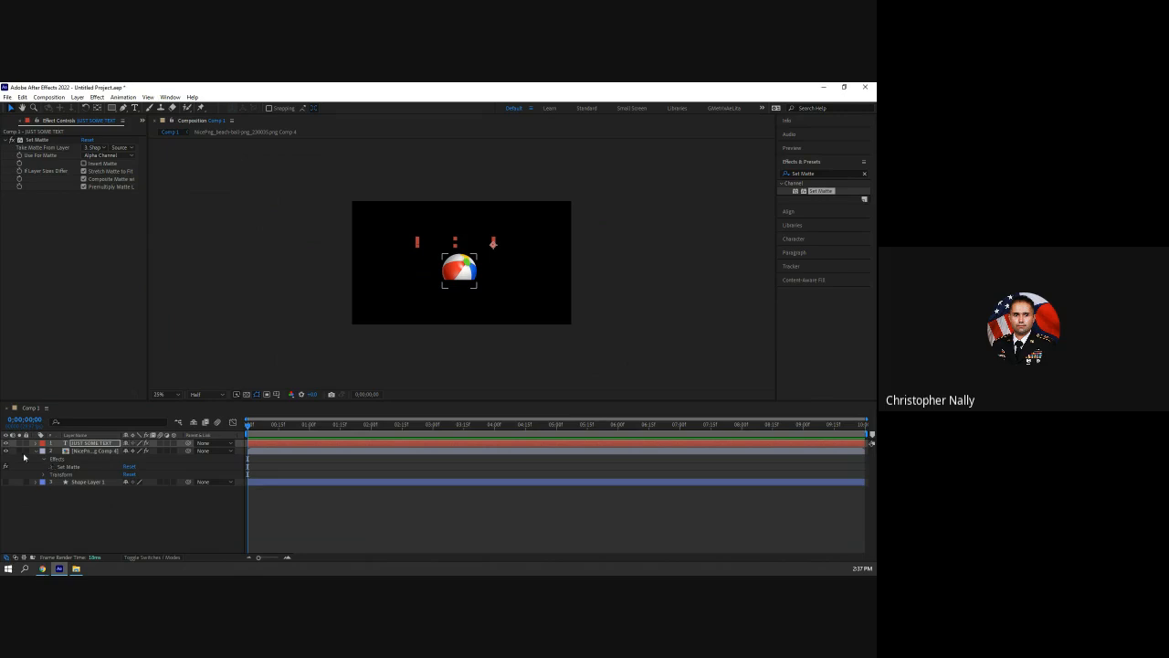
With only Shape Layer 1 visible, add the Color Logo.ai footage beneath it in Comp 1 and place the logo above the red band
left_click_drag(5, 443, 5, 451)
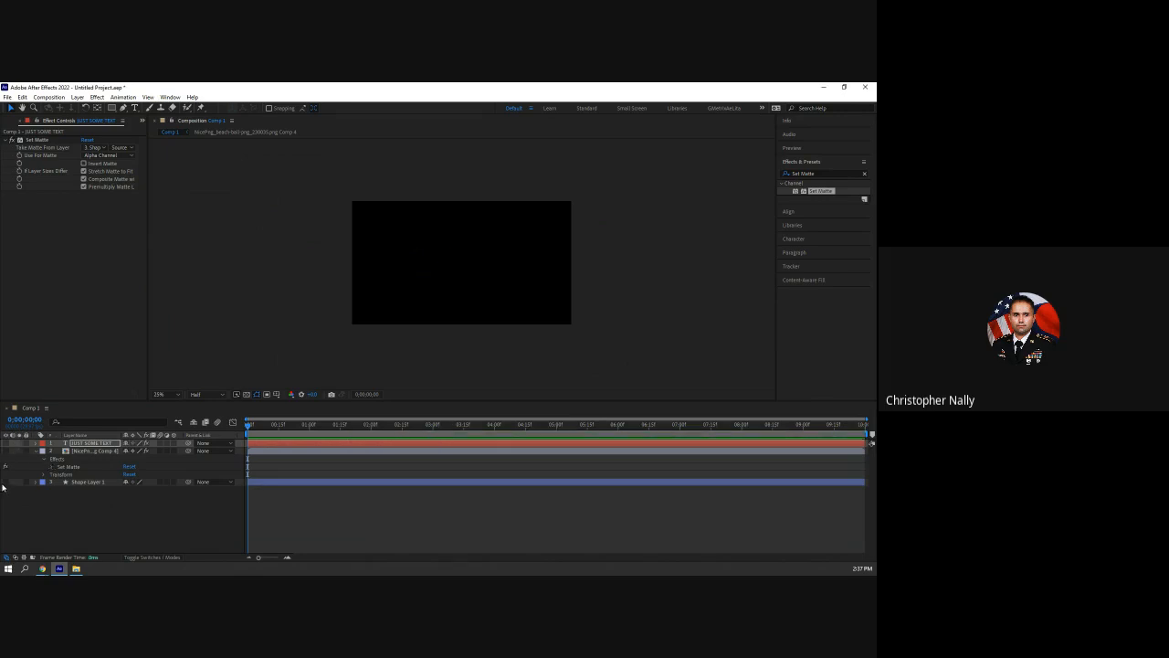
left_click(5, 481)
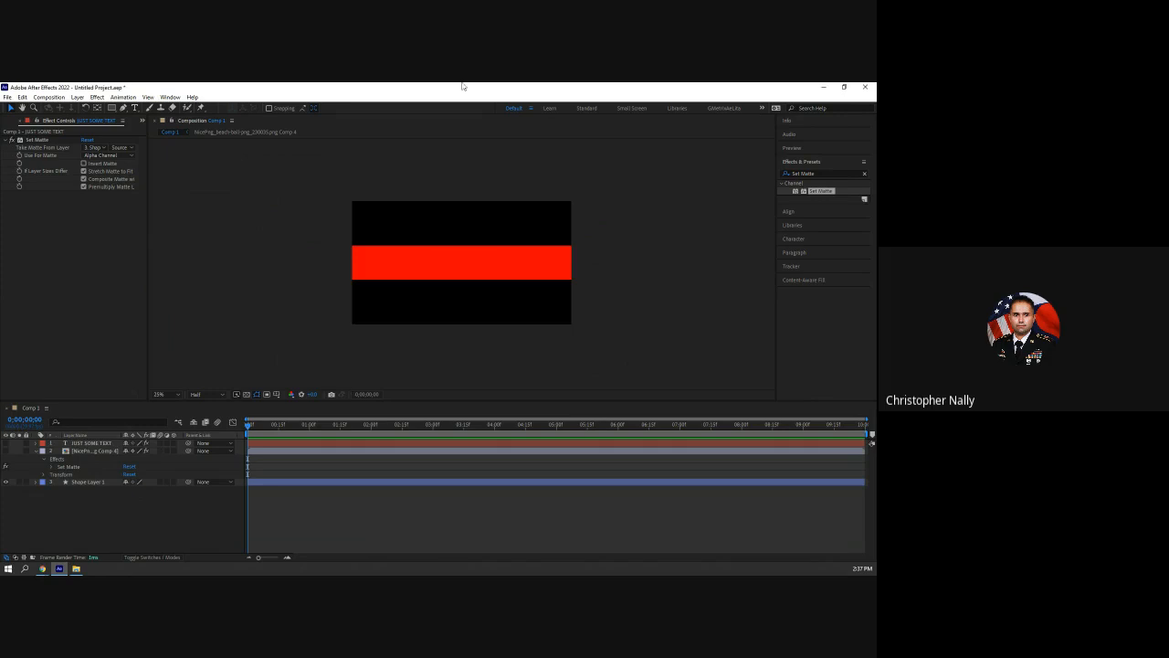
left_click(19, 123)
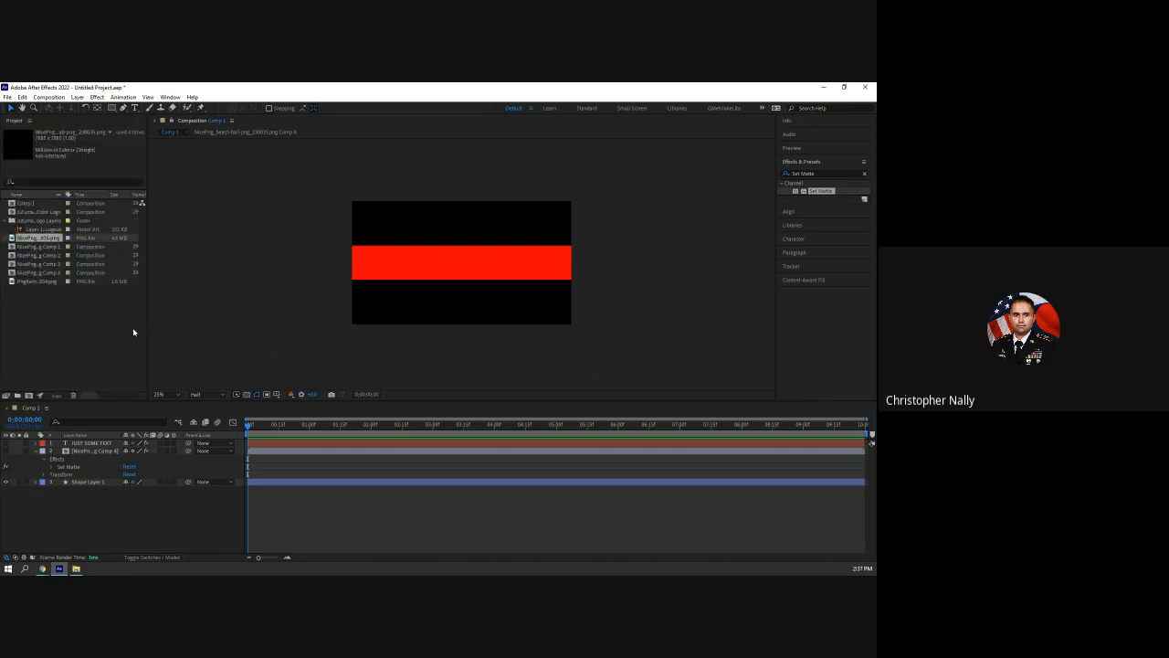
left_click_drag(51, 229, 115, 501)
left_click_drag(462, 244, 462, 206)
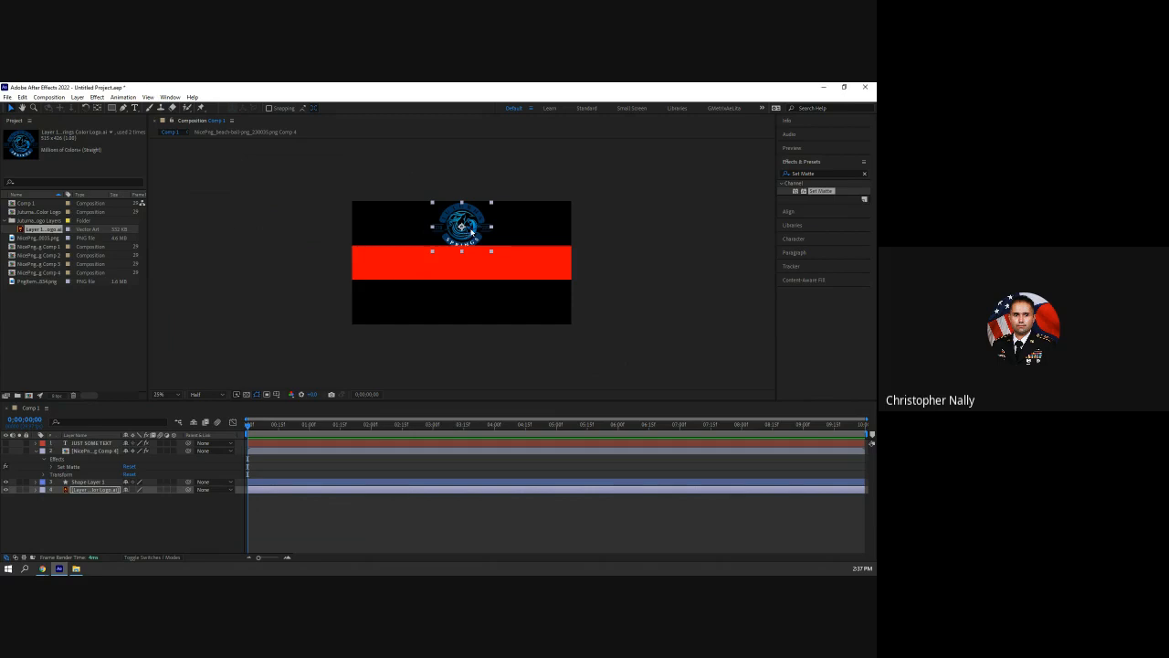
Apply Set Matte to the logo layer with Shape Layer 1 as the matte, and turn on its Continuously Rasterize switch
left_click(69, 522)
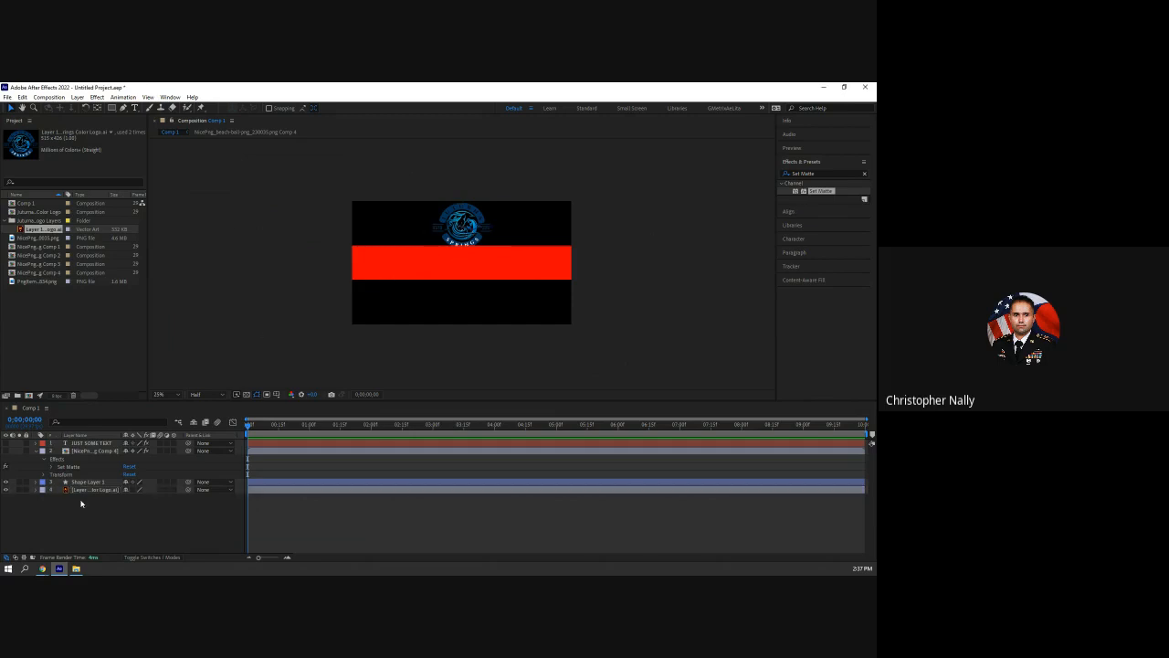
left_click(83, 490)
double_click(818, 194)
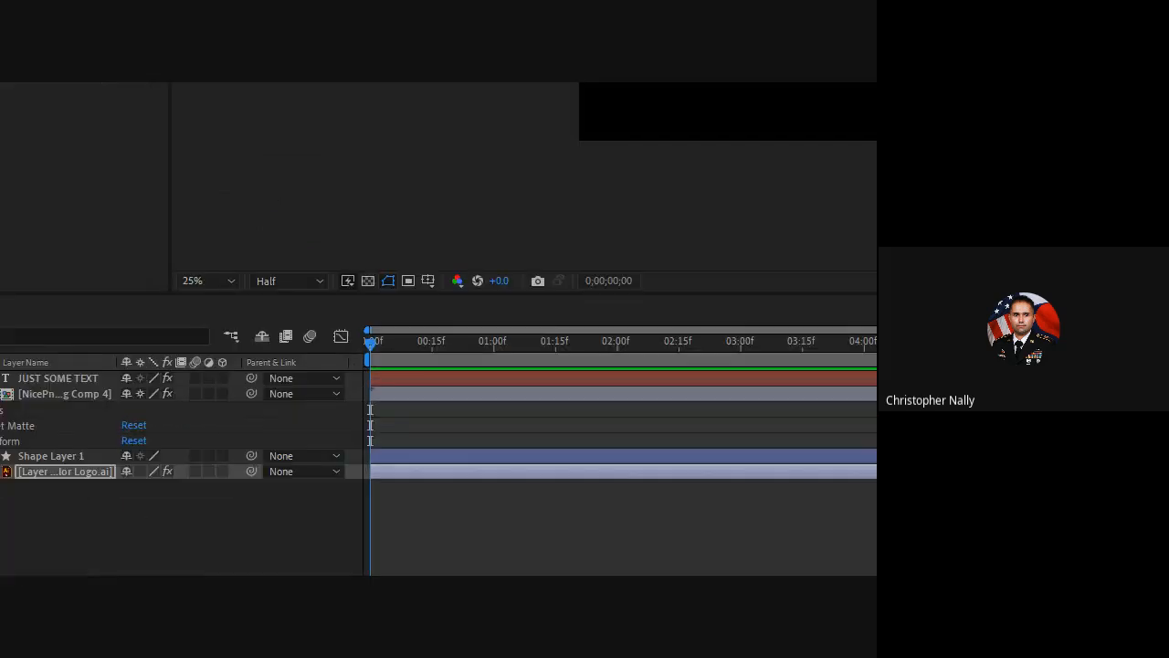
mouse_move(208, 457)
left_mouse_down()
mouse_move(188, 458)
mouse_move(188, 479)
mouse_move(212, 470)
left_mouse_up()
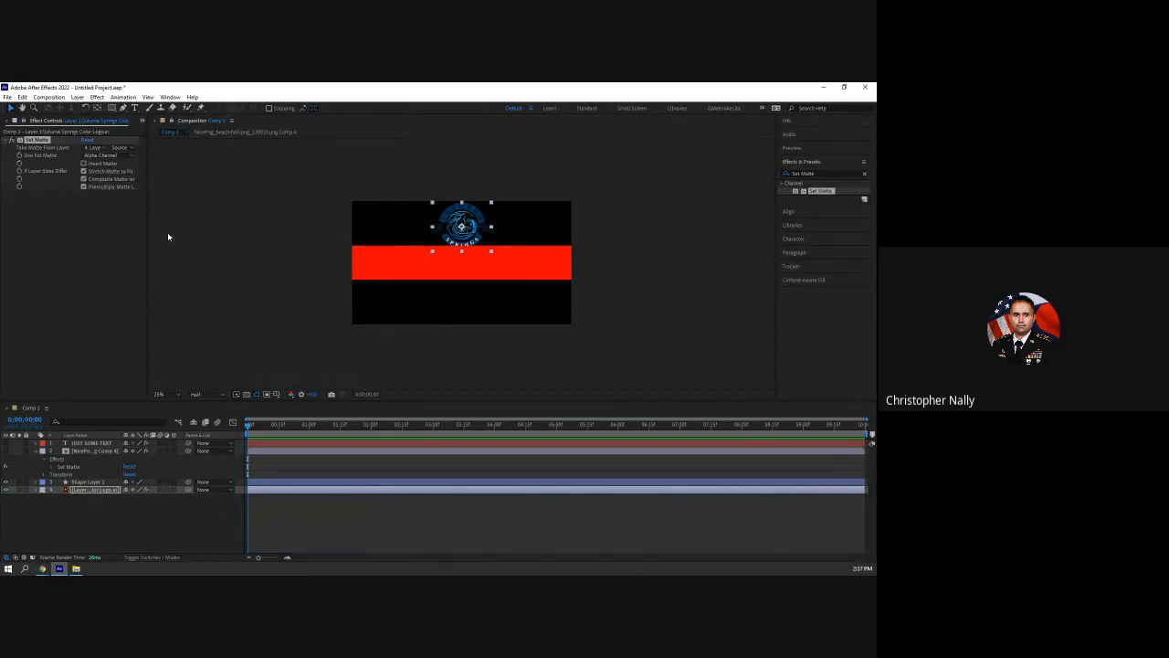
left_click(94, 148)
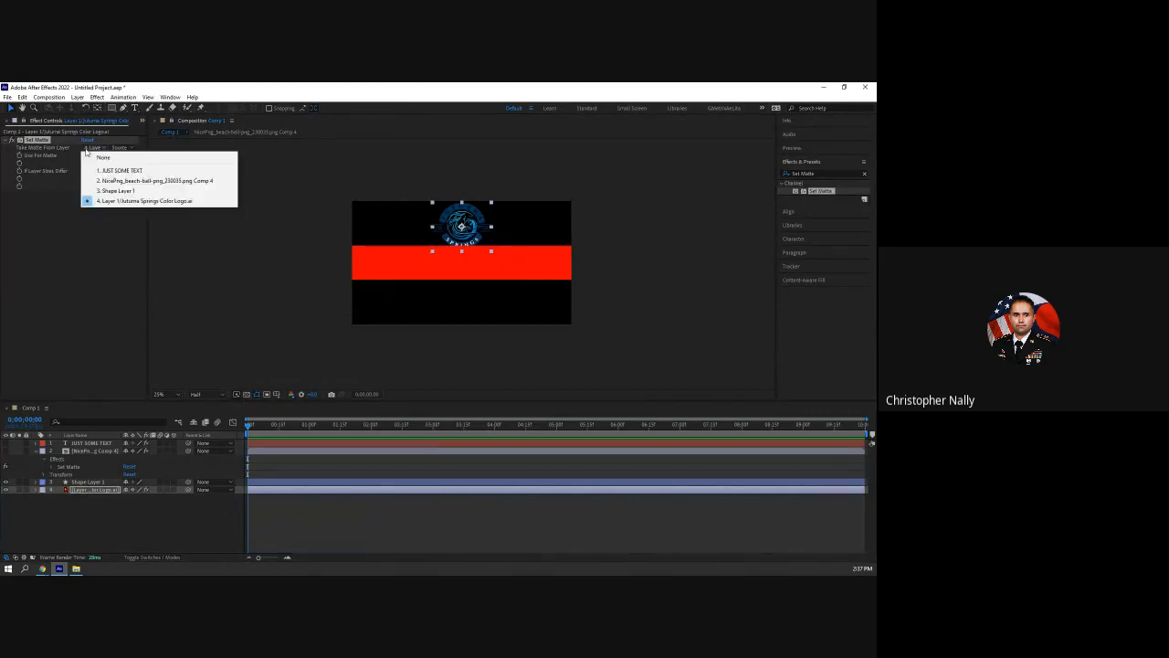
left_click(108, 192)
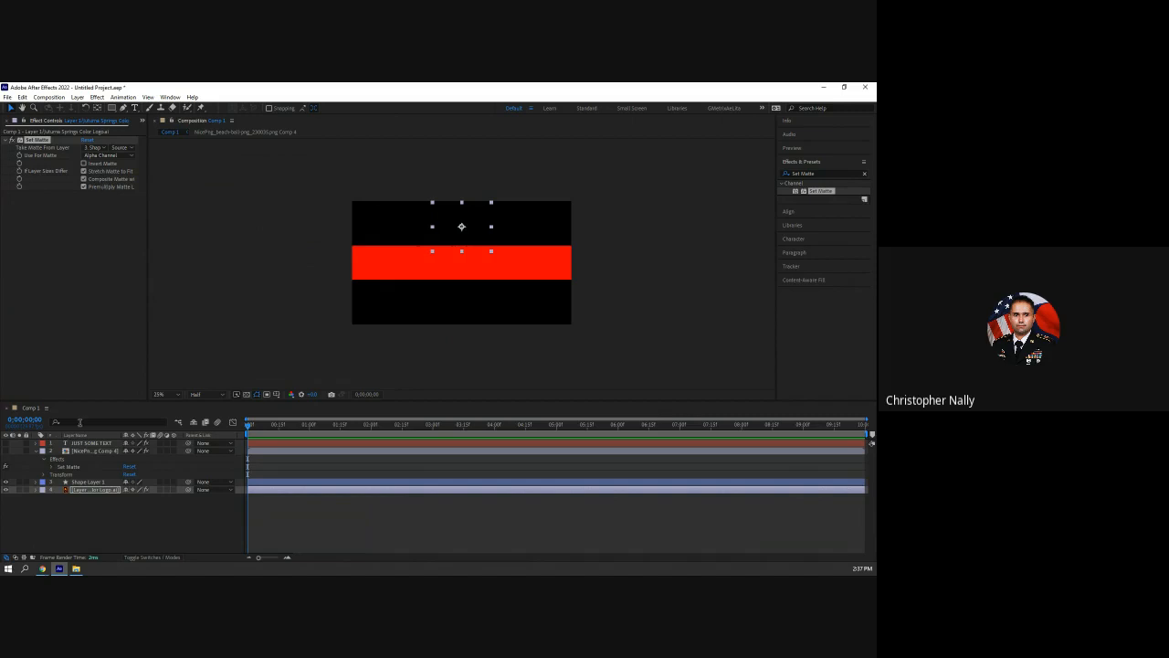
Hide Shape Layer 1 and move the logo through the matte area, turning its Continuously Rasterize switch off and back on
left_click(5, 481)
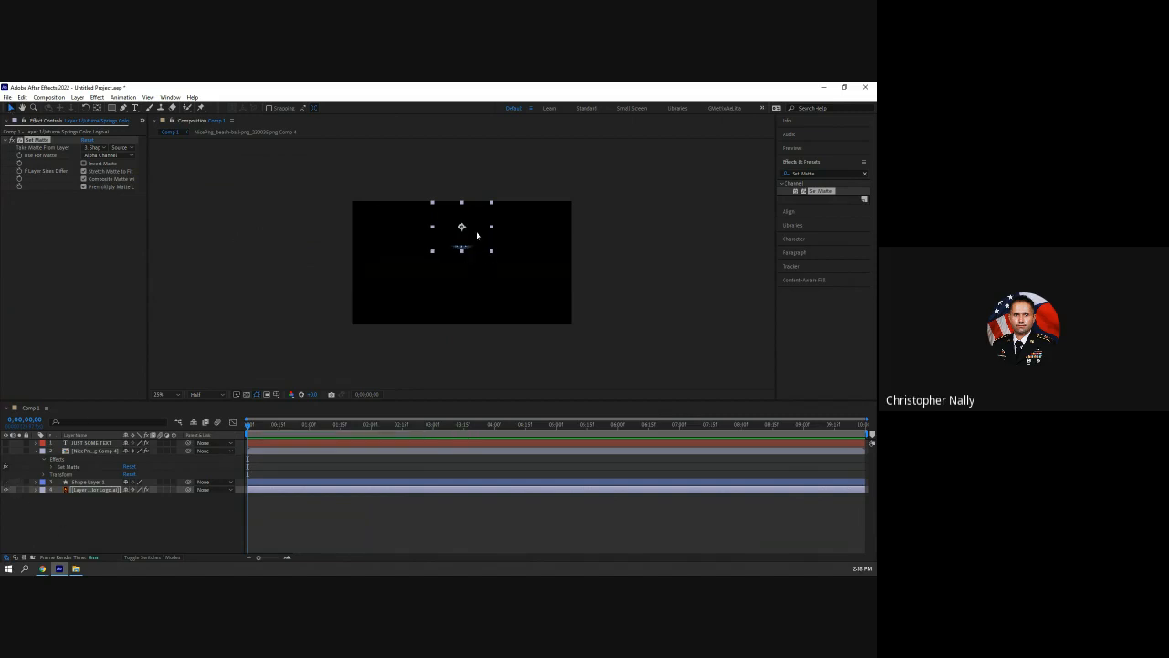
left_click_drag(477, 236, 479, 262)
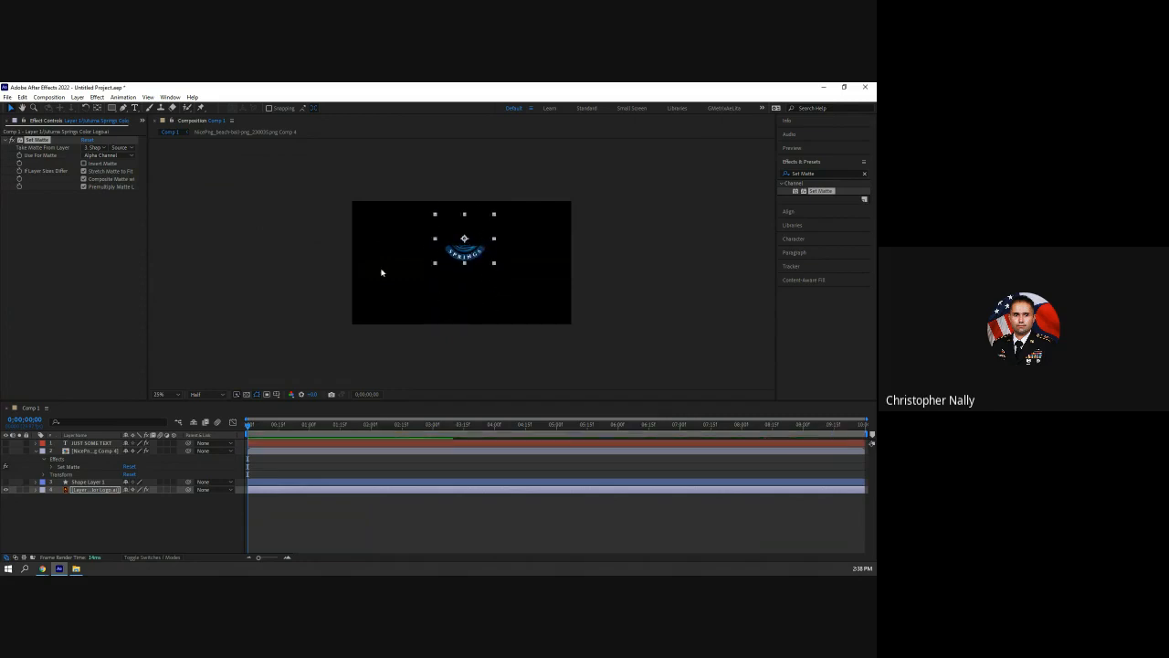
left_click(132, 490)
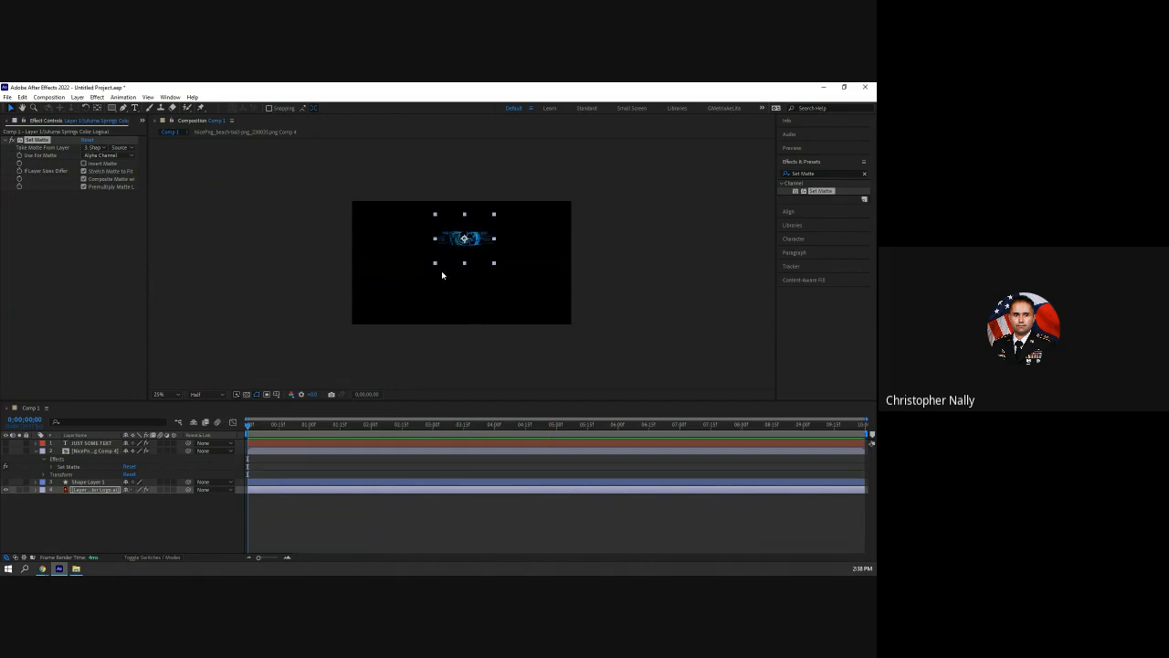
mouse_move(475, 243)
left_mouse_down()
mouse_move(477, 261)
mouse_move(478, 231)
mouse_move(478, 280)
mouse_move(452, 235)
mouse_move(483, 283)
mouse_move(515, 230)
mouse_move(494, 275)
mouse_move(457, 243)
left_mouse_up()
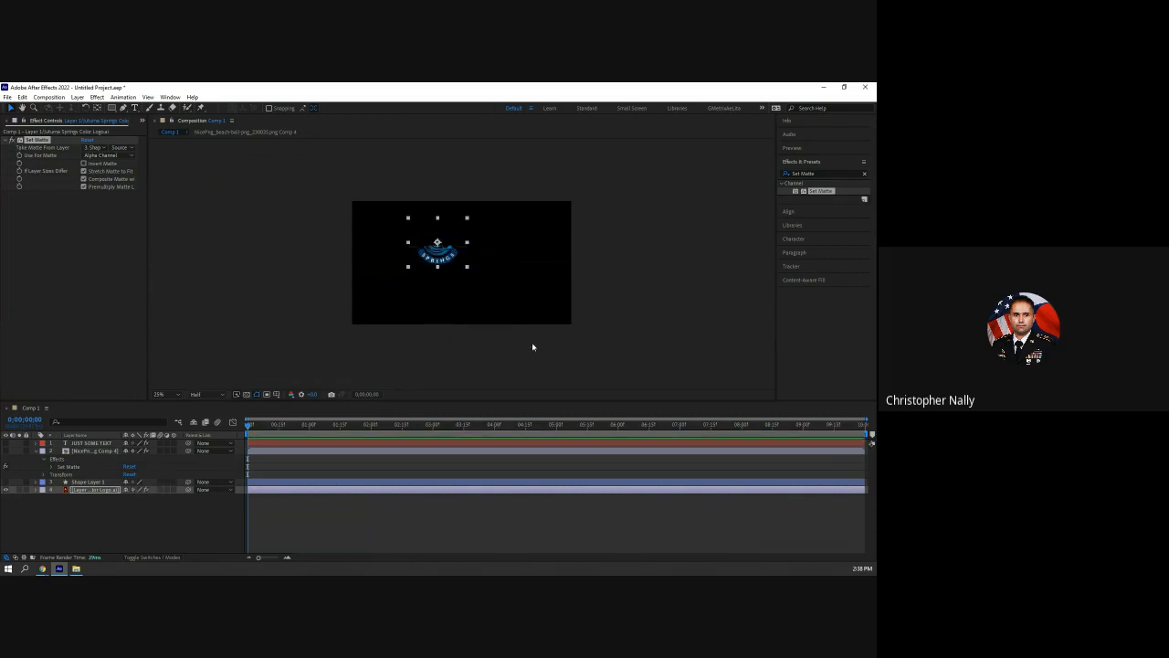
left_click_drag(443, 263, 465, 285)
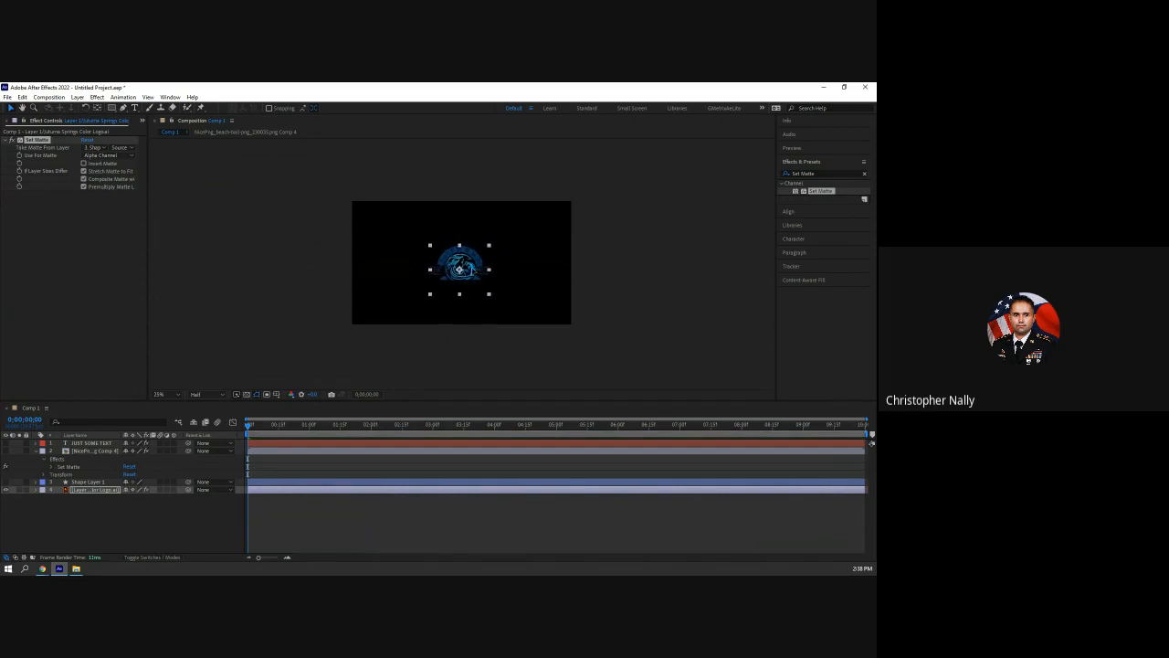
Show the text and beach ball layers and spread the logo and the beach ball apart on either side of the centre
left_click_drag(5, 450, 6, 443)
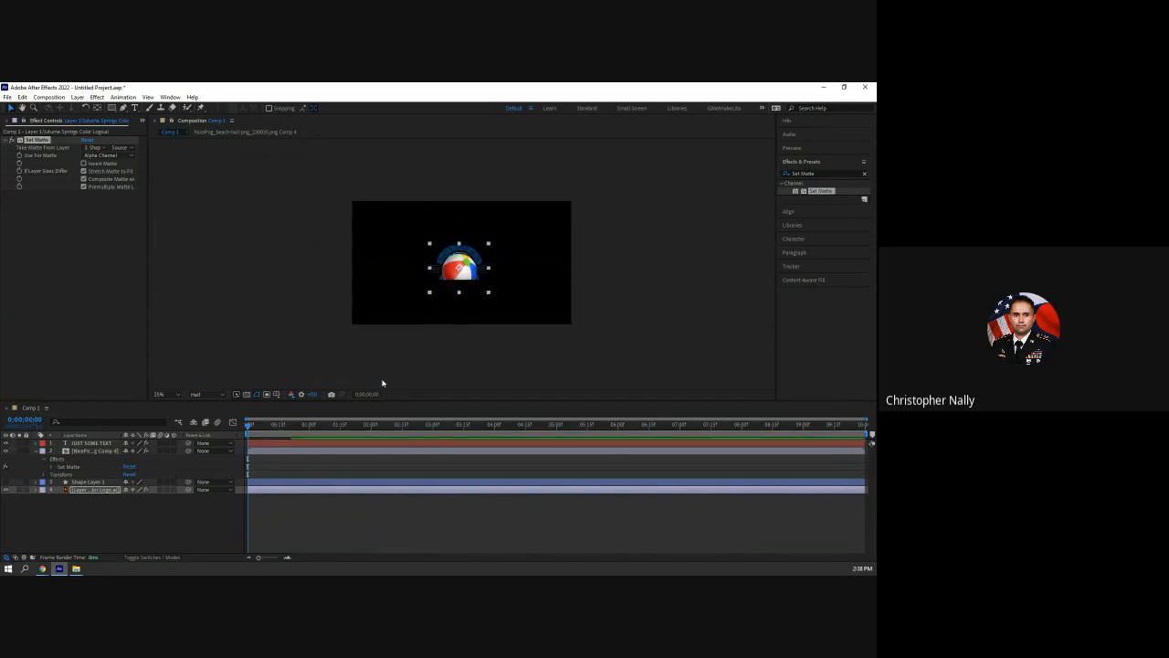
left_click_drag(456, 270, 511, 255)
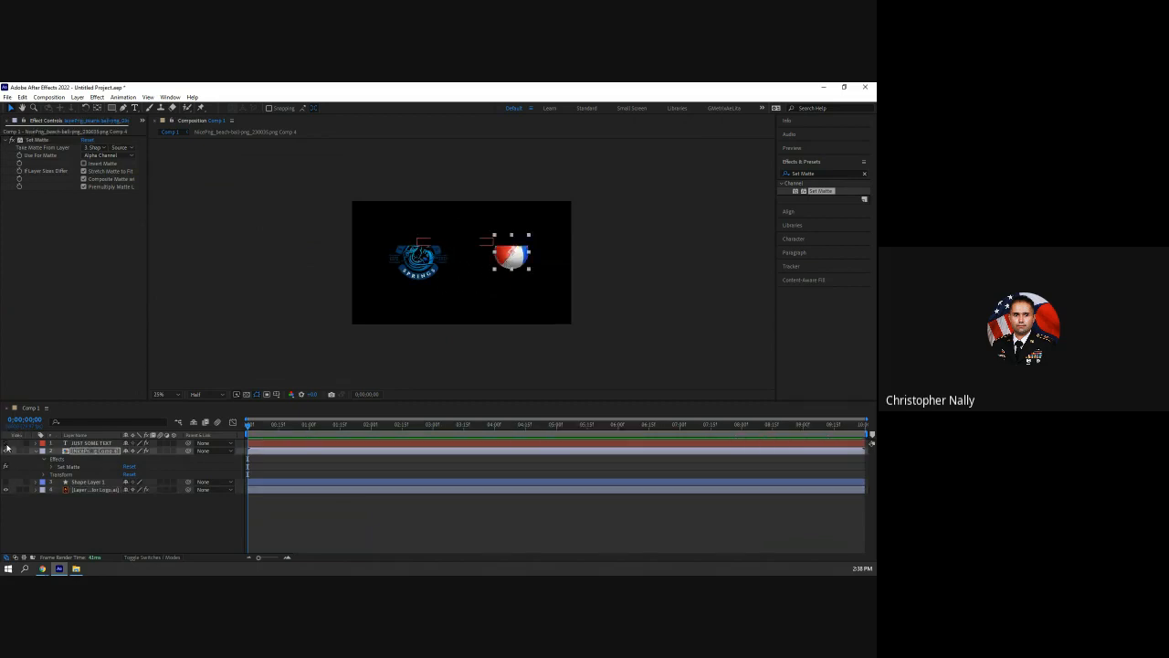
Hide every layer except the matted beach ball and move the ball around the matte's upper edge
left_click_drag(6, 450, 5, 443)
left_click(6, 490)
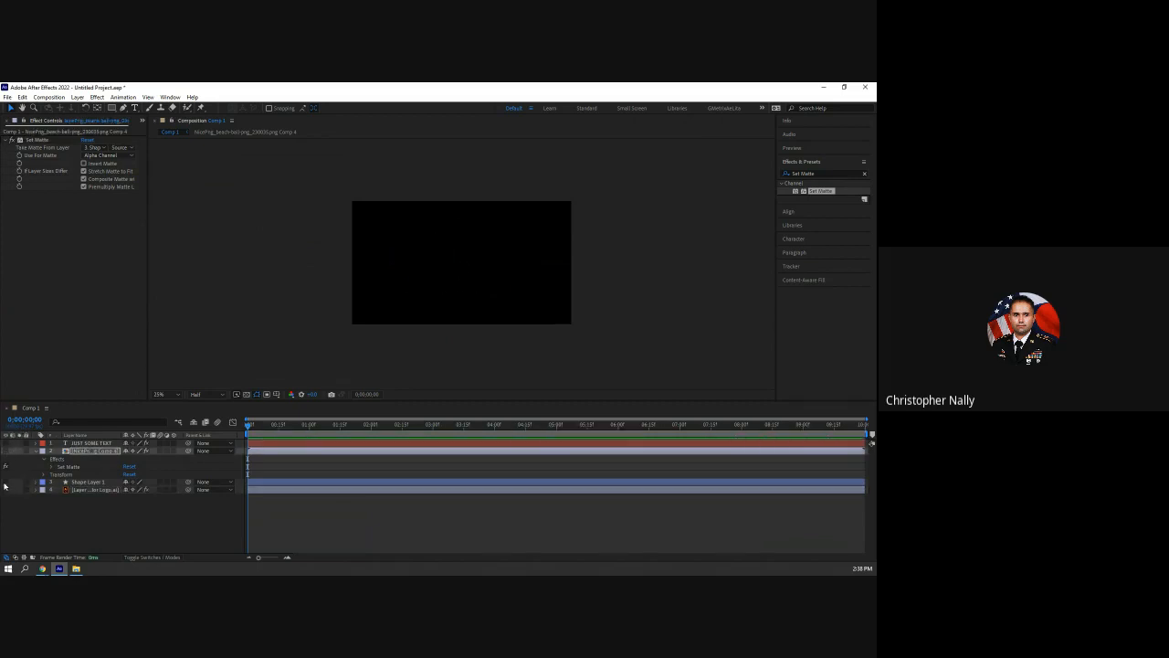
left_click(5, 482)
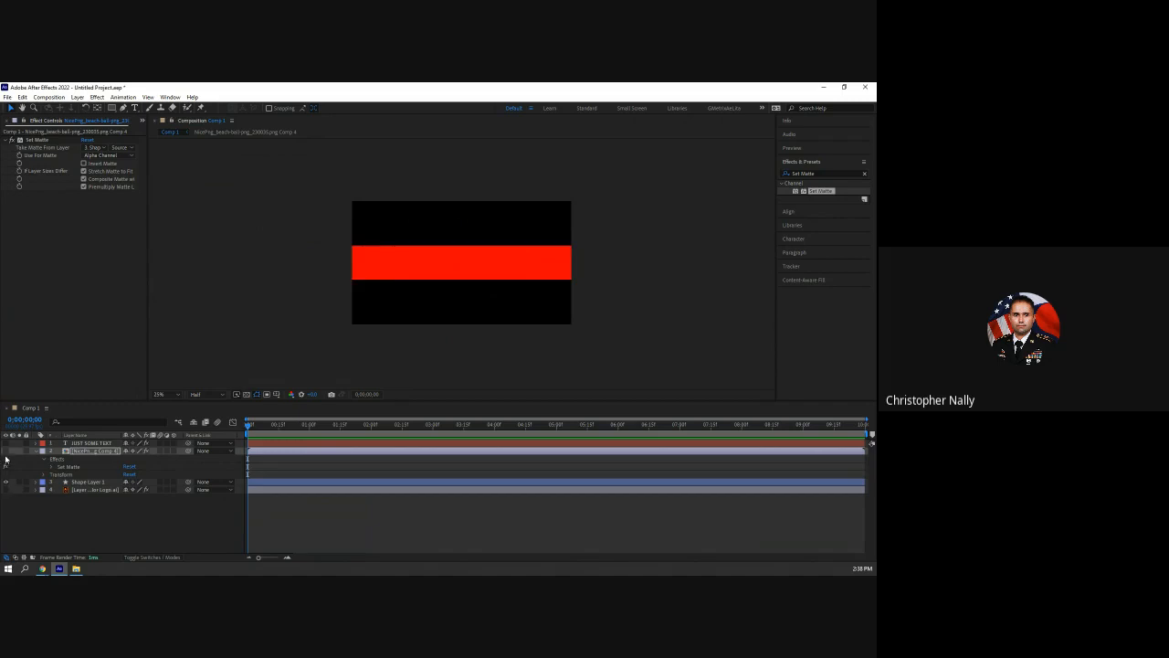
left_click(5, 482)
left_click(7, 451)
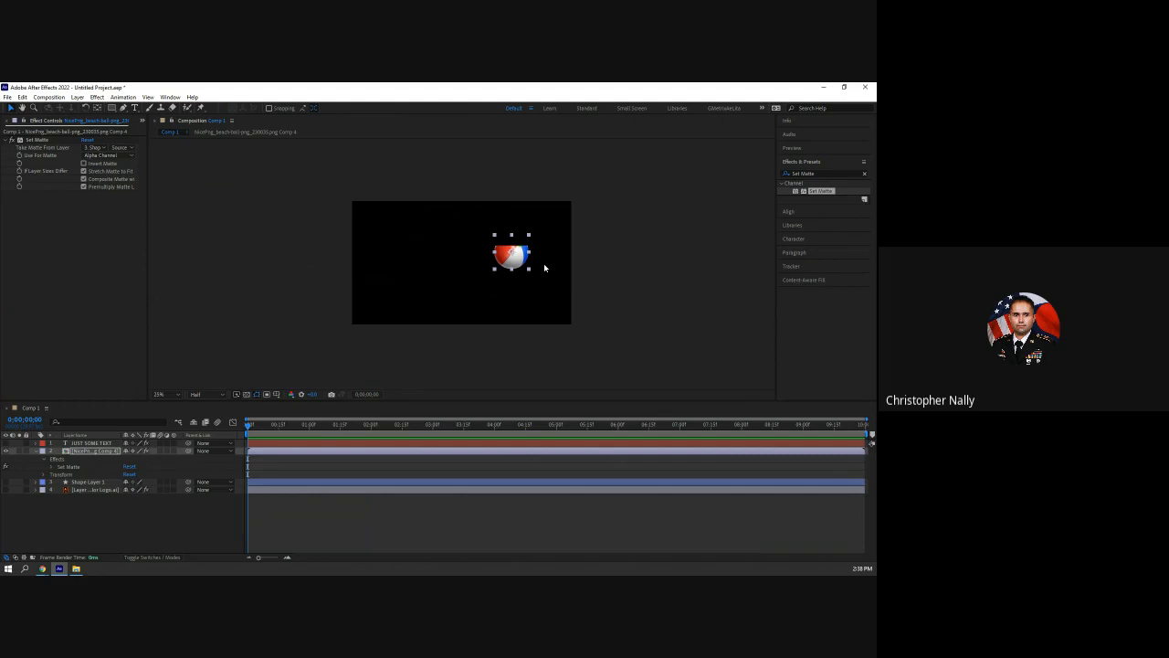
key("period")
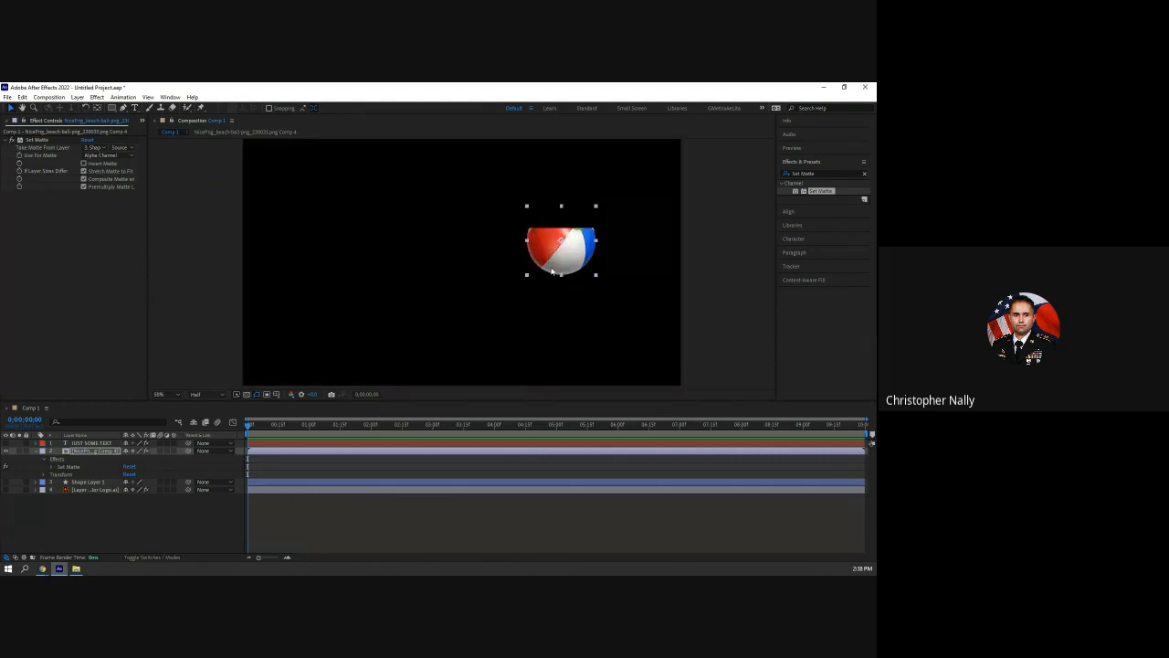
left_click_drag(557, 306, 550, 257)
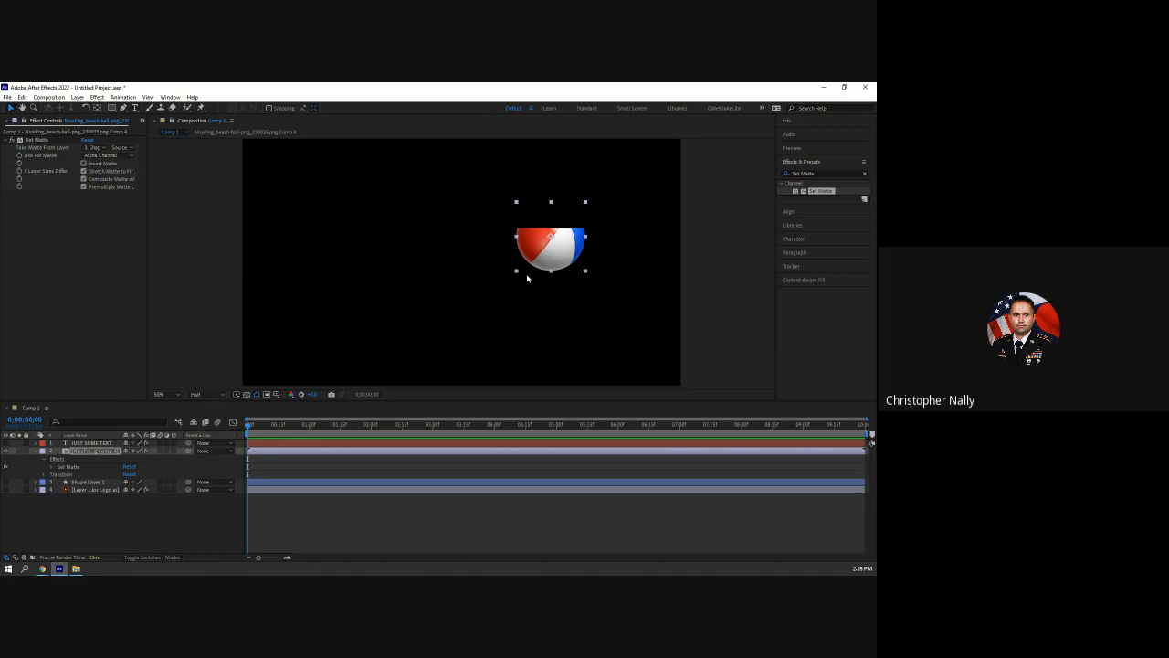
Hide the beach ball layer, then show and select Shape Layer 1
left_click(6, 450)
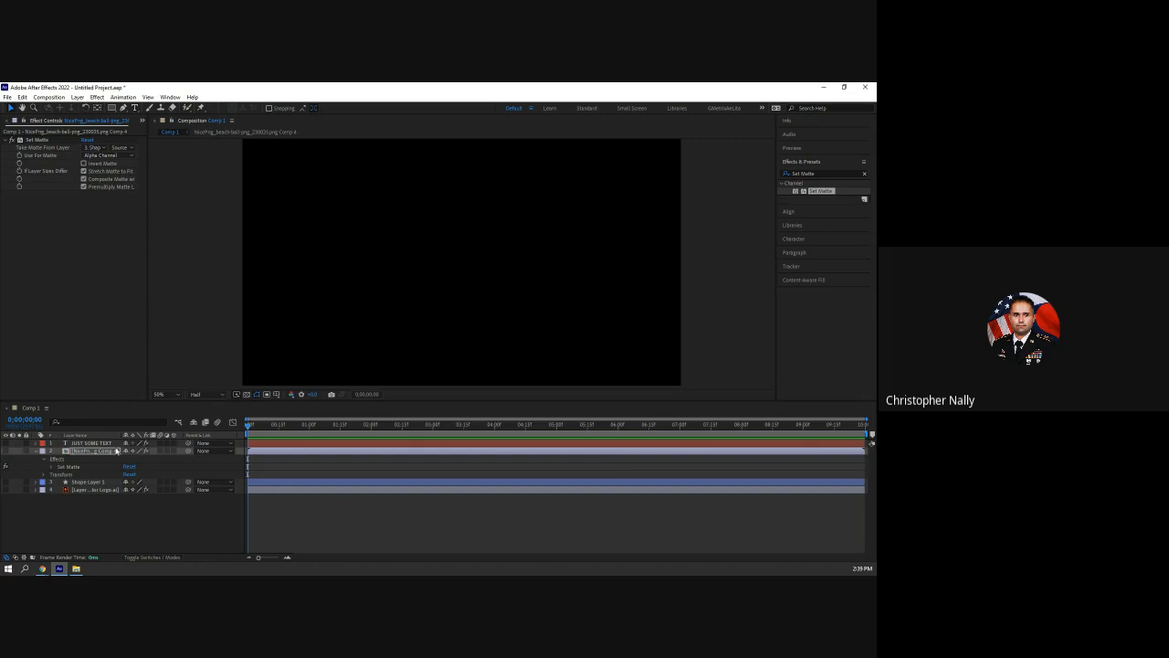
left_click(7, 481)
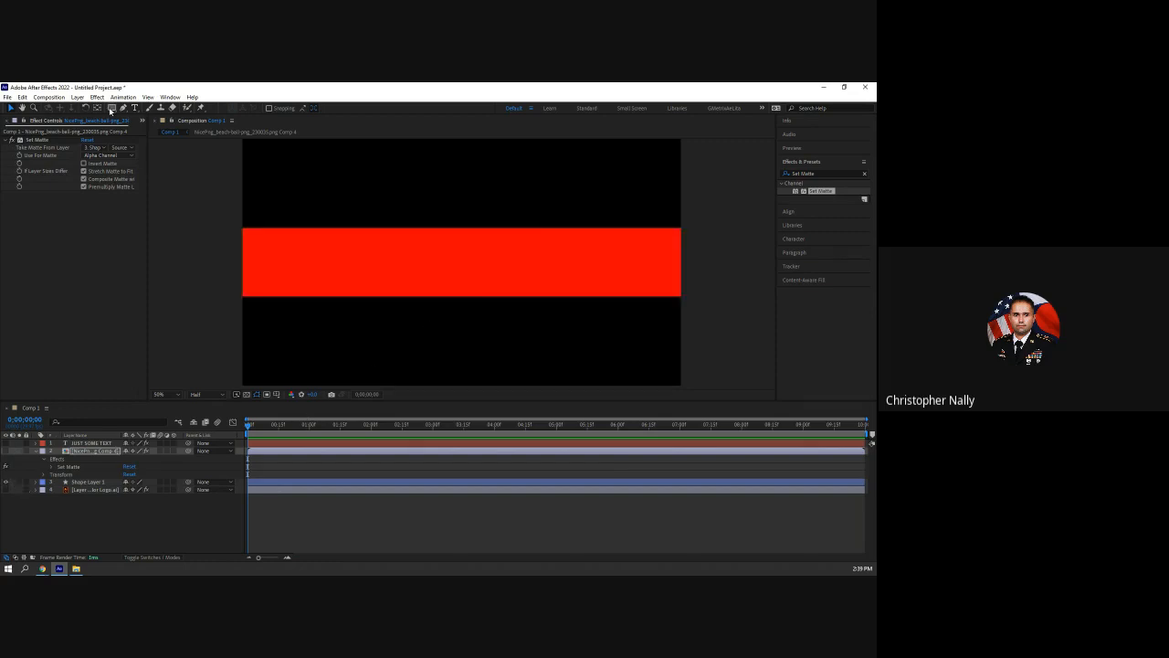
left_click(89, 482)
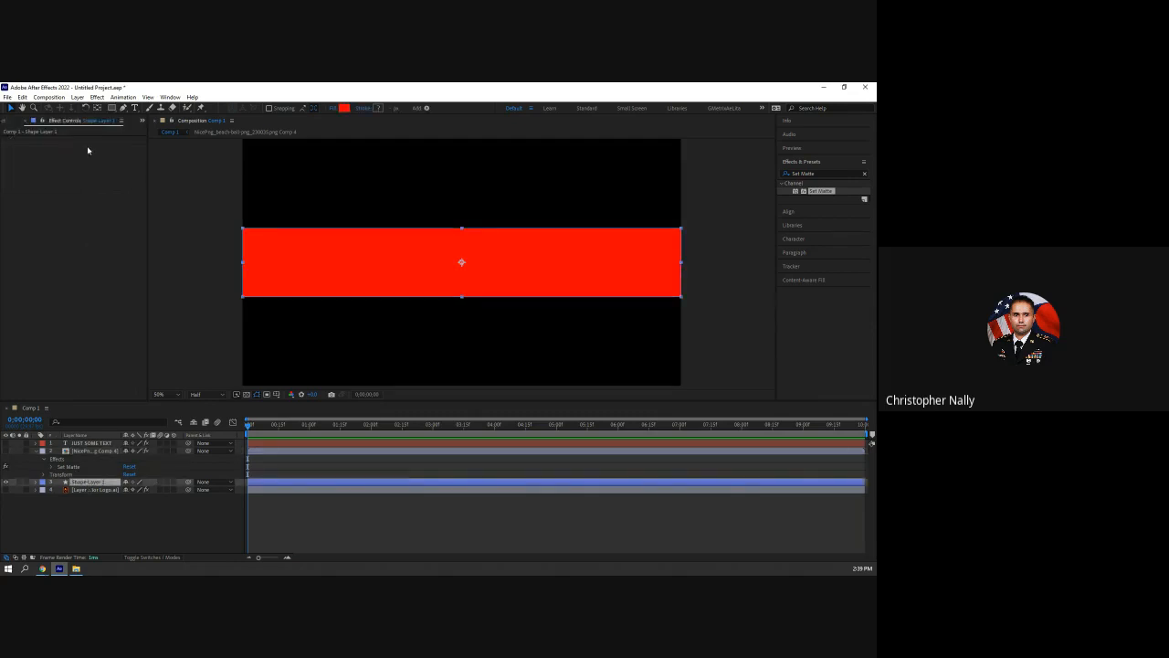
left_click(112, 110)
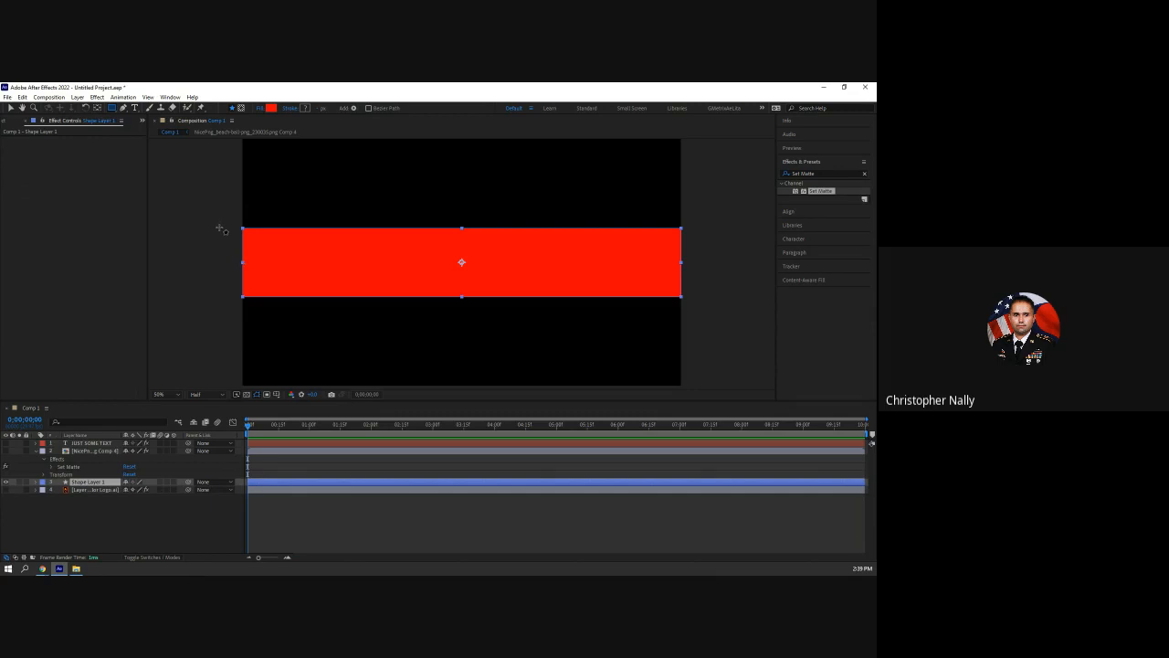
mouse_move(220, 225)
left_mouse_down()
mouse_move(351, 294)
mouse_move(715, 302)
left_mouse_up()
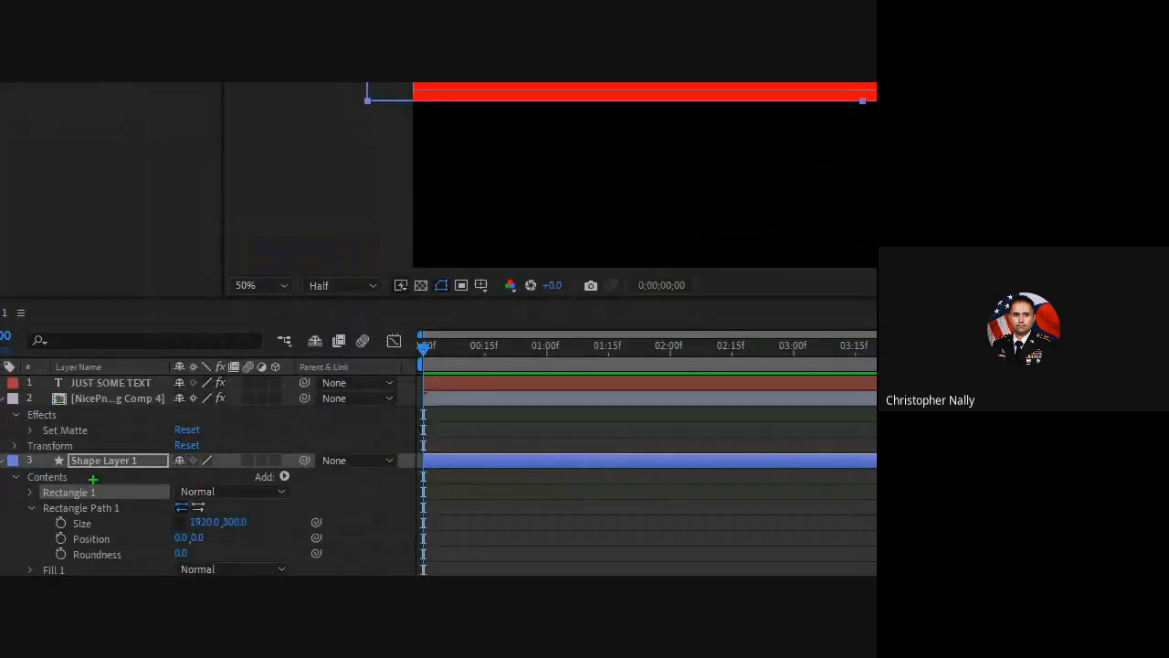
mouse_move(93, 478)
left_mouse_down()
mouse_move(68, 524)
mouse_move(97, 479)
left_mouse_up()
key("Escape")
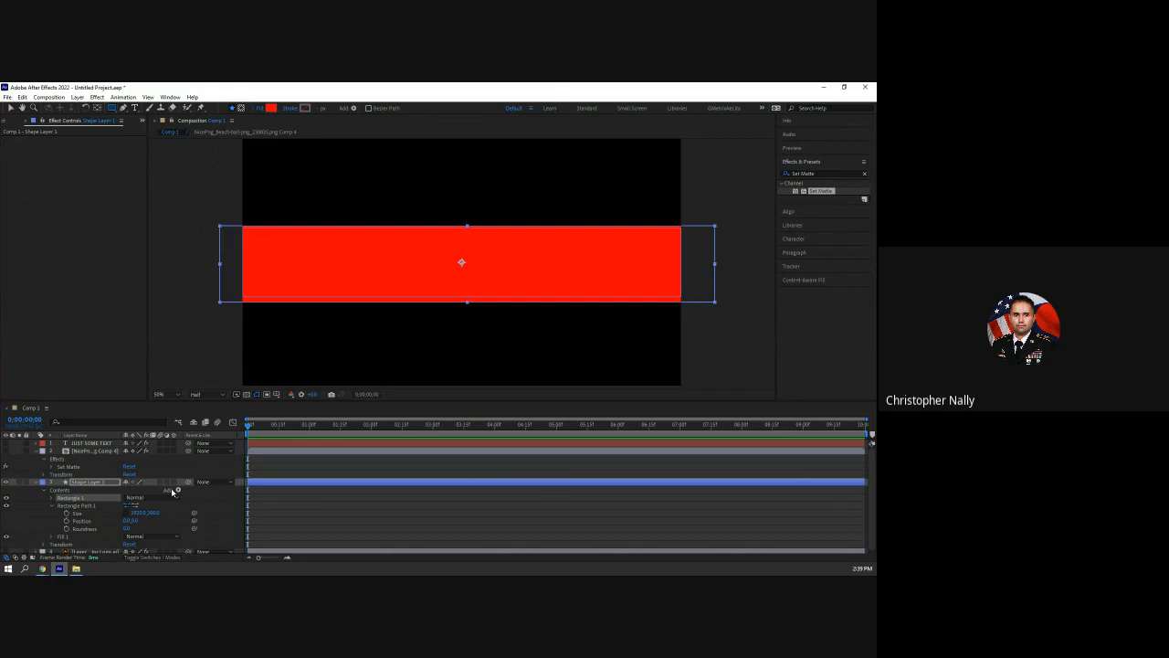
key("Delete")
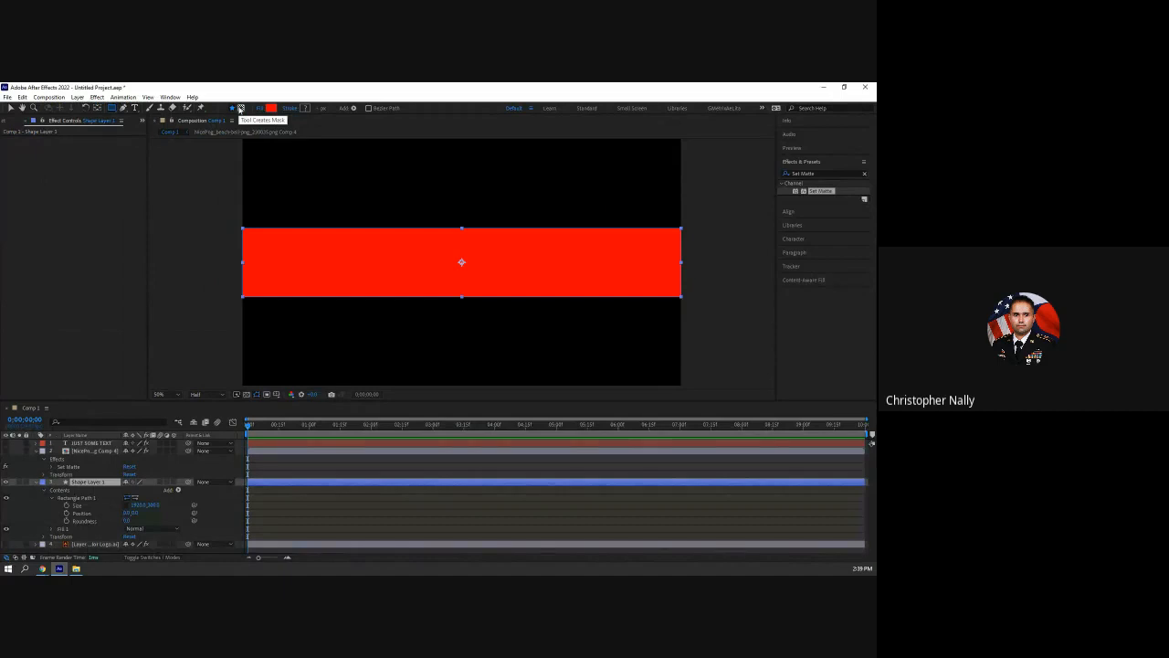
Draw a rectangular mask on Shape Layer 1, slightly inset from the red bar's sides and upper edge and extending past its lower edge
left_click(241, 108)
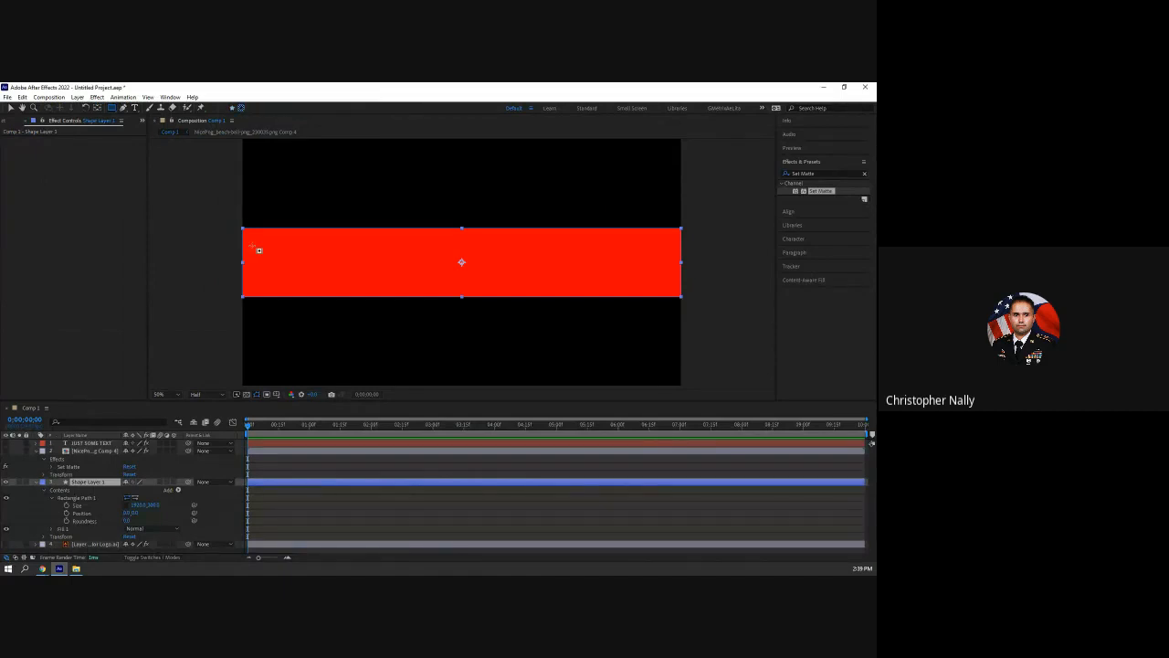
left_click(250, 239)
left_click_drag(250, 238, 670, 307)
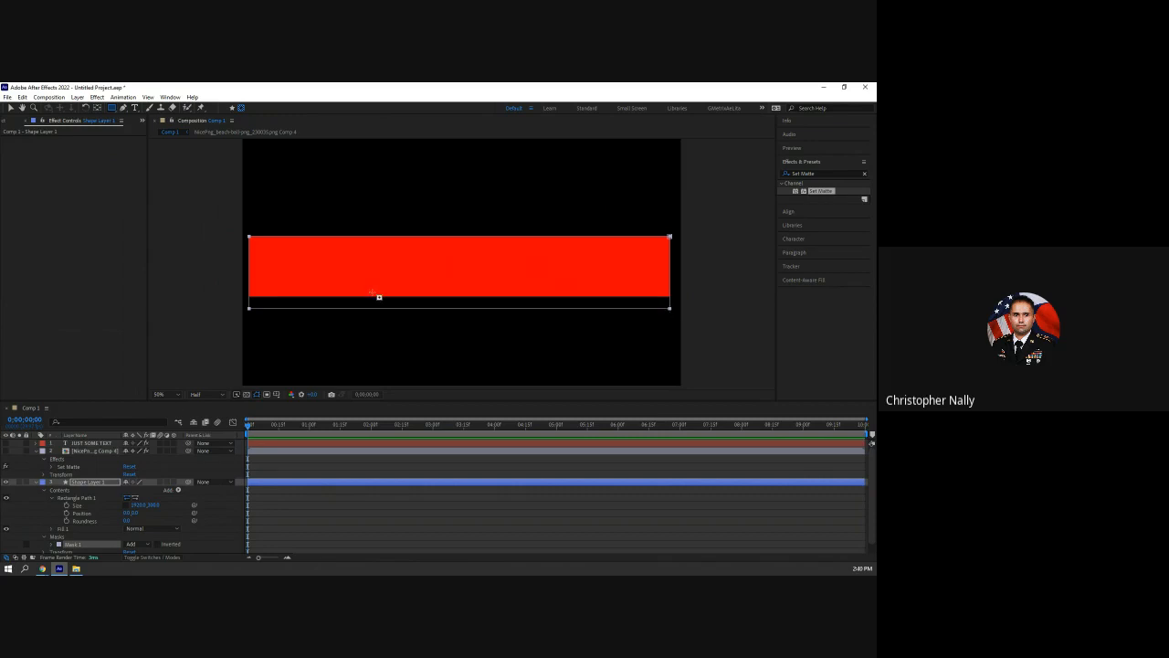
scroll(77, 525, "down", 1)
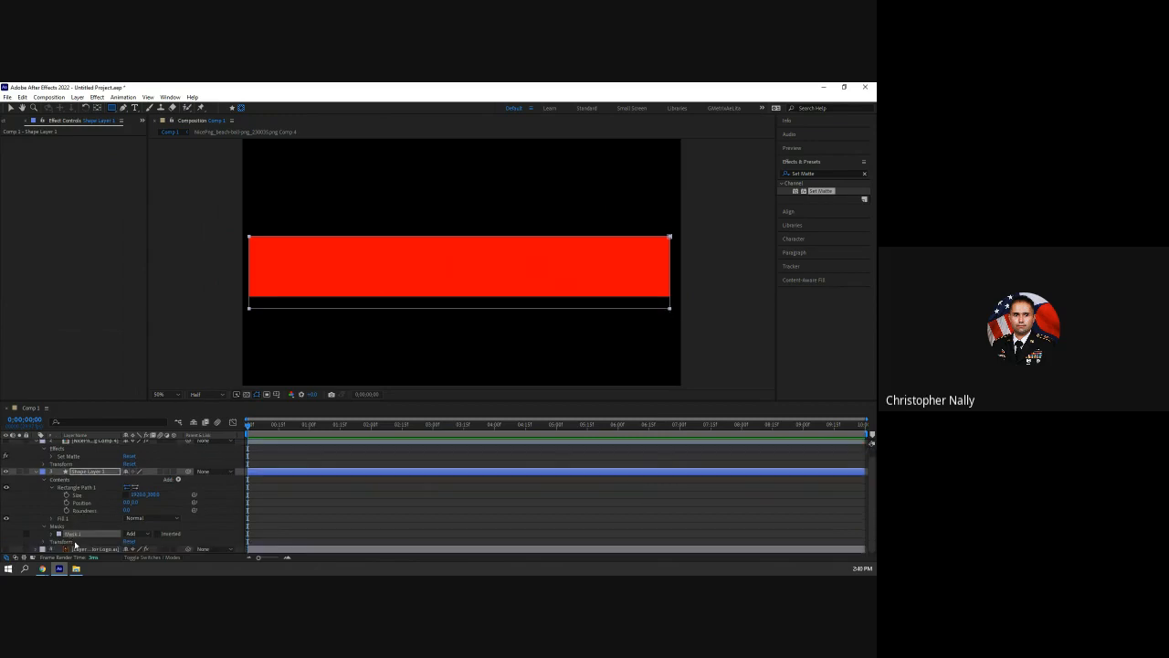
key("ctrl+1")
left_click(114, 509)
mouse_move(117, 503)
left_mouse_down()
mouse_move(20, 511)
mouse_move(115, 548)
left_mouse_up()
mouse_move(64, 326)
left_mouse_down()
mouse_move(53, 406)
mouse_move(68, 441)
mouse_move(278, 439)
mouse_move(77, 326)
left_mouse_up()
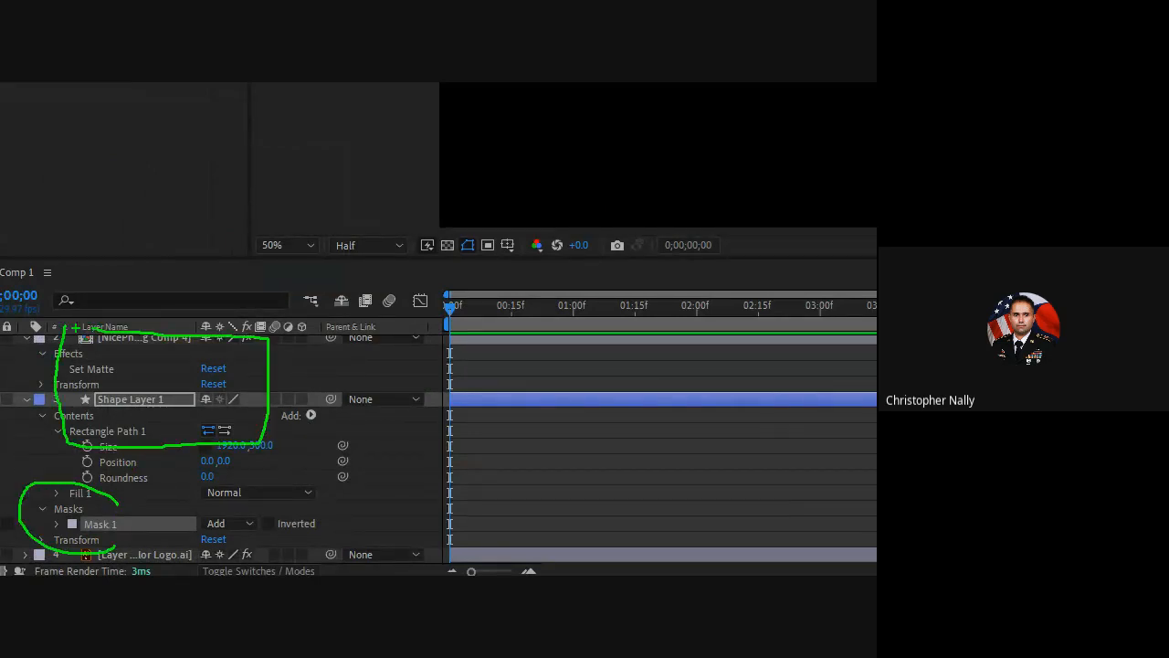
key("Escape")
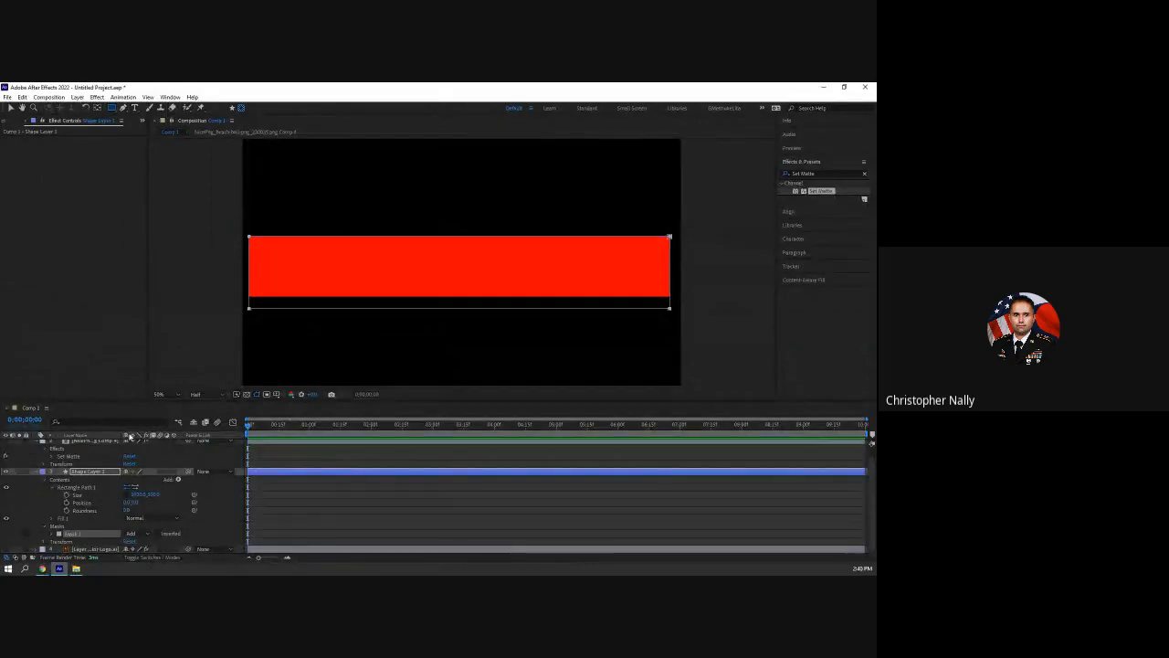
Reveal the Mask Feather property of Shape Layer 1's mask and set it to 100 pixels
left_click(12, 107)
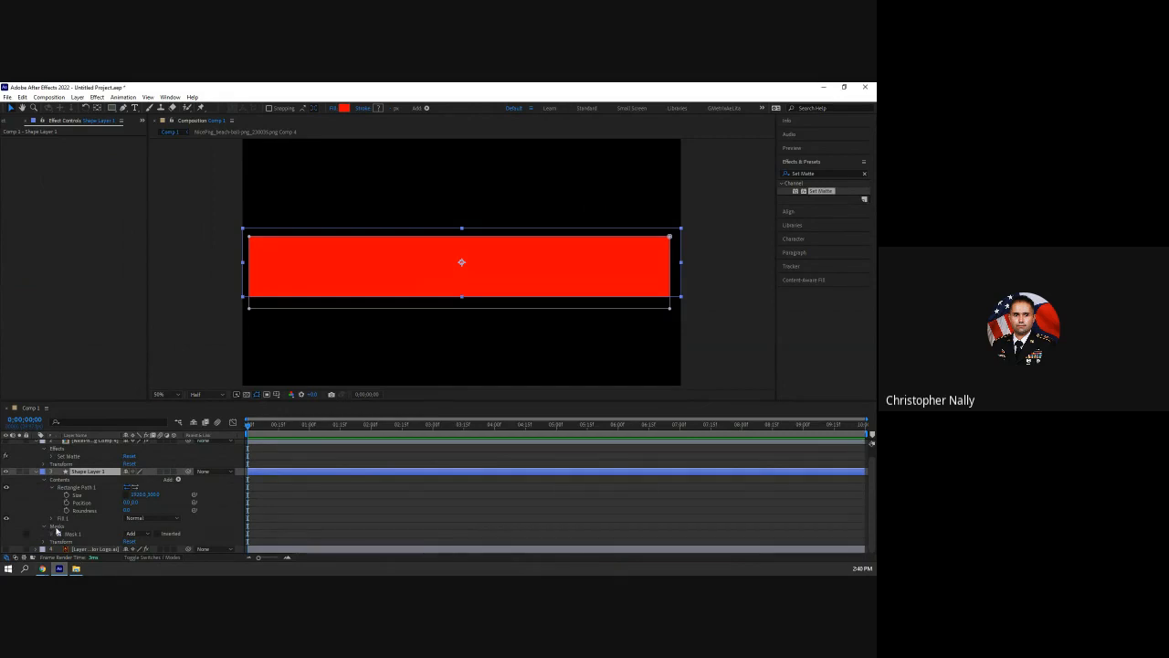
left_click(100, 528)
key("f")
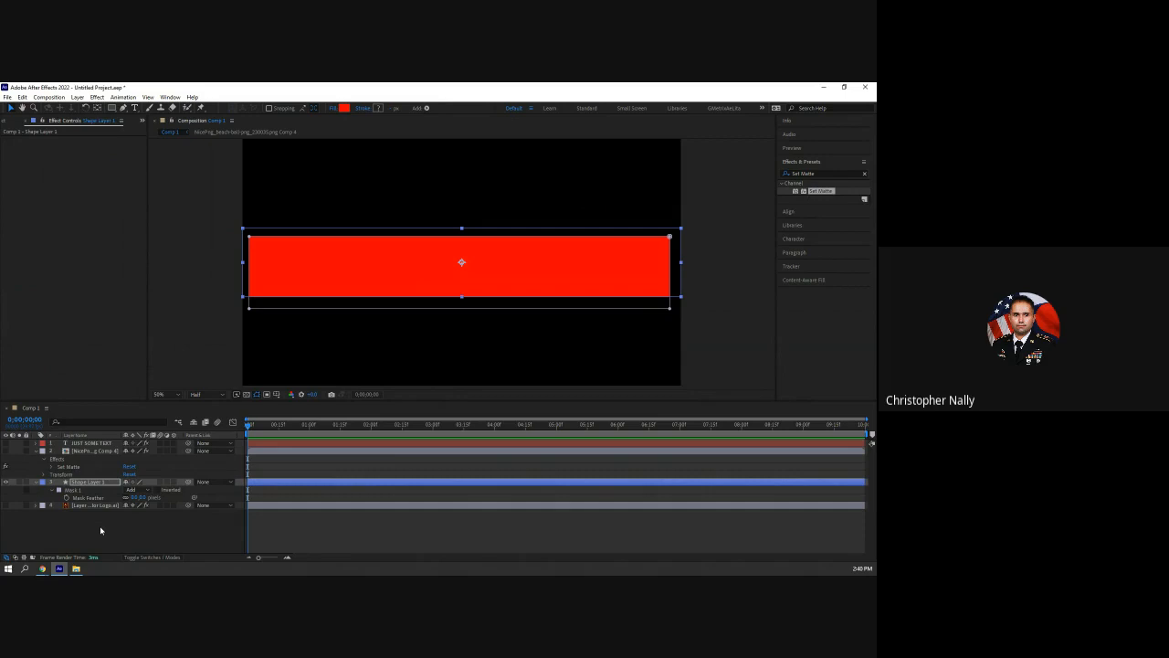
left_click(133, 497)
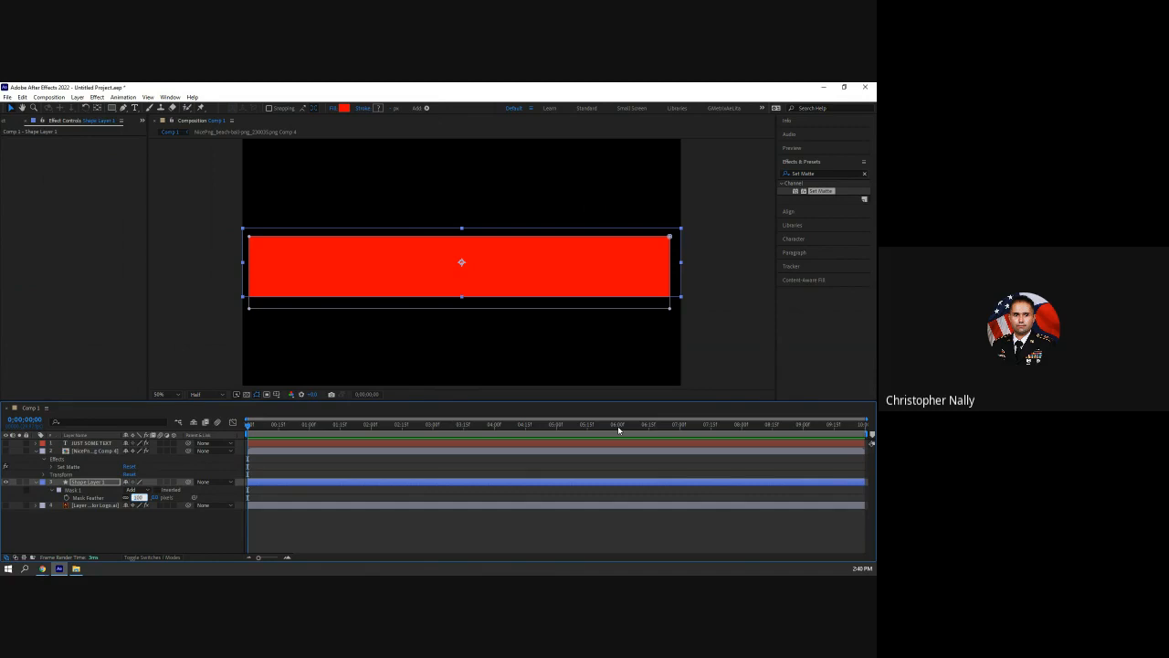
key("Return")
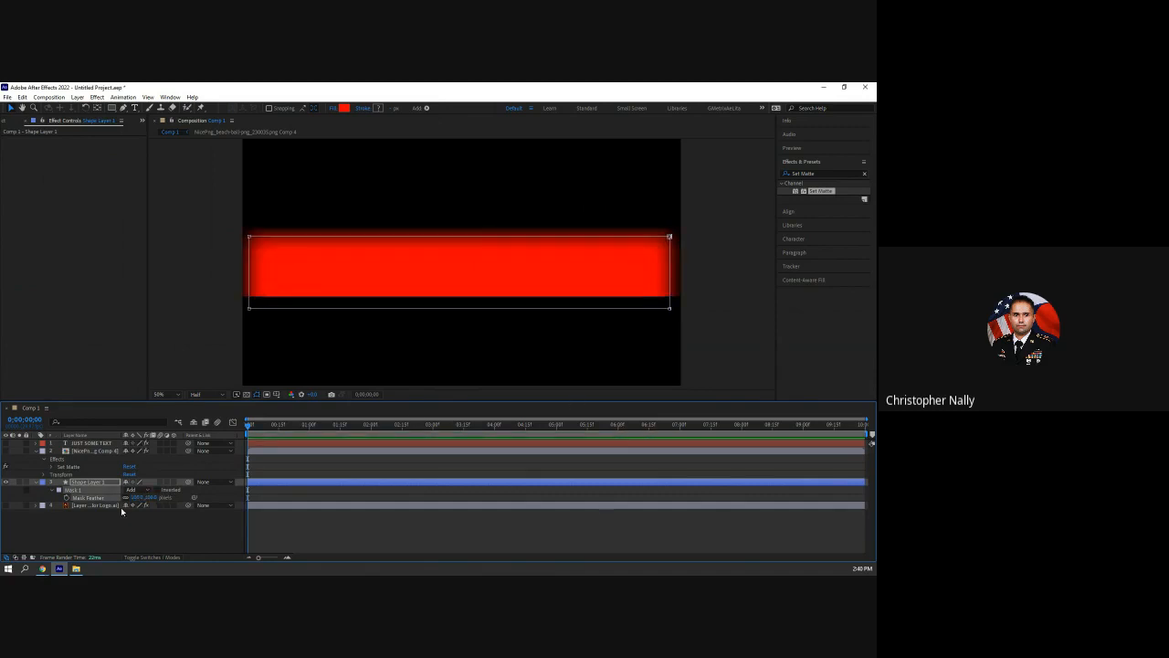
Raise the mask feather to 200 pixels, then unlink its dimensions and set the vertical feather to 0
left_click(134, 497)
type("200")
key("Return")
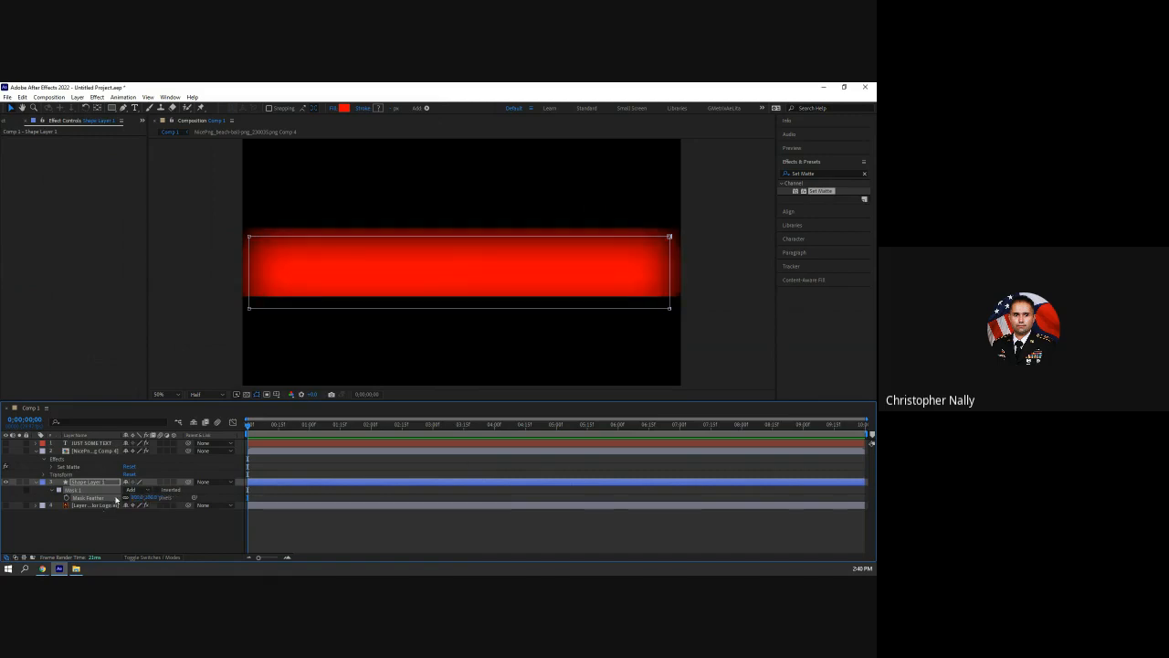
left_click(127, 498)
left_click(149, 497)
type("0")
key("Return")
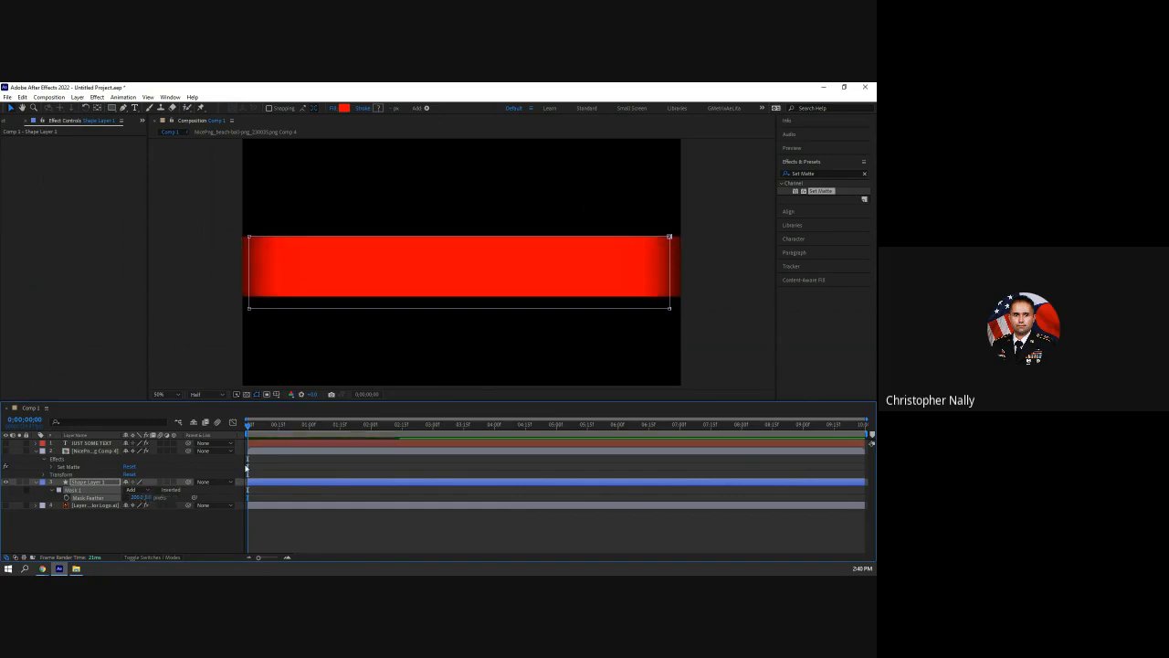
Set the vertical mask feather to 200 pixels and the horizontal mask feather to 0, then deselect the mask
left_click(149, 498)
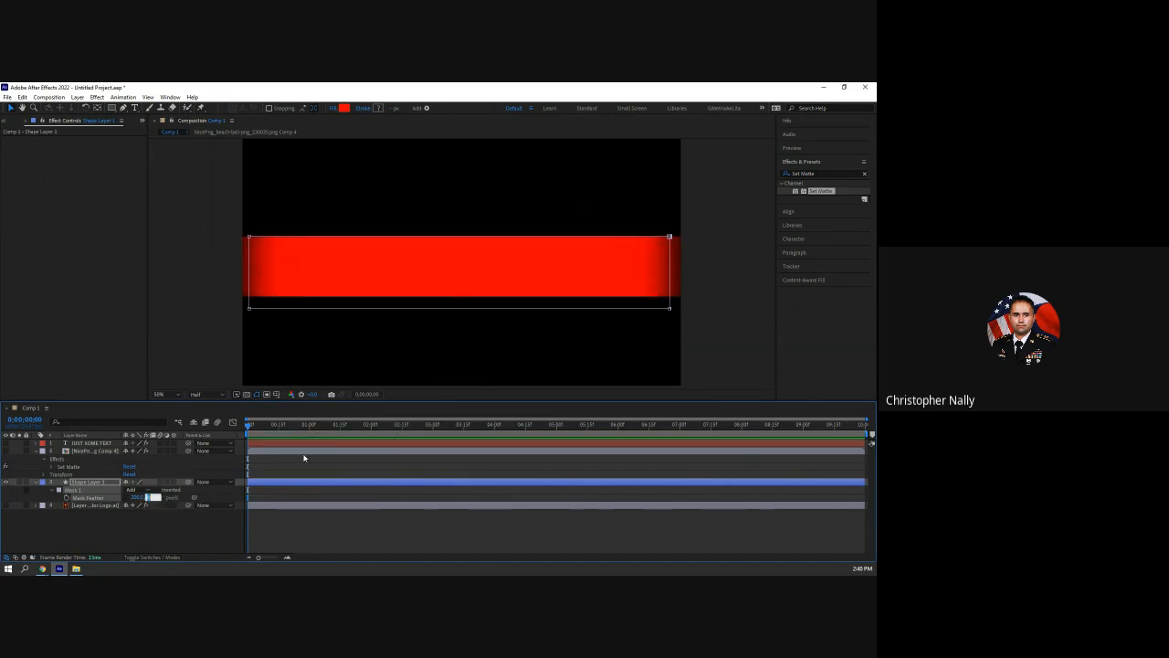
type("230")
key("BackSpace")
key("BackSpace")
type("00")
key("Return")
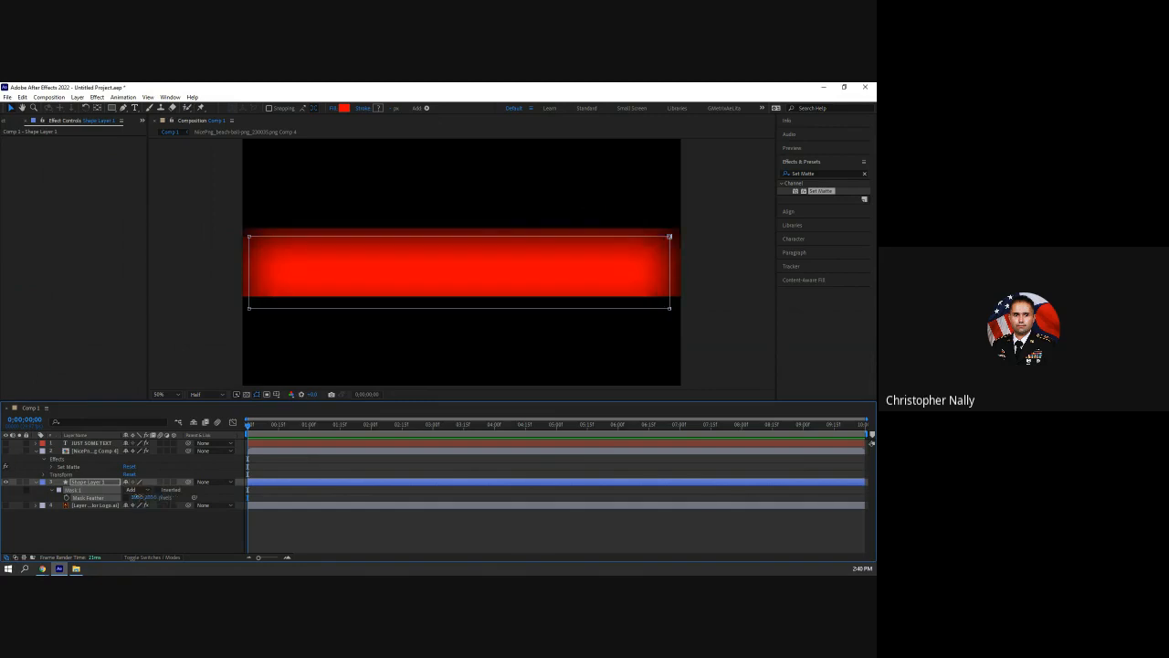
left_click(136, 497)
type("0")
key("Return")
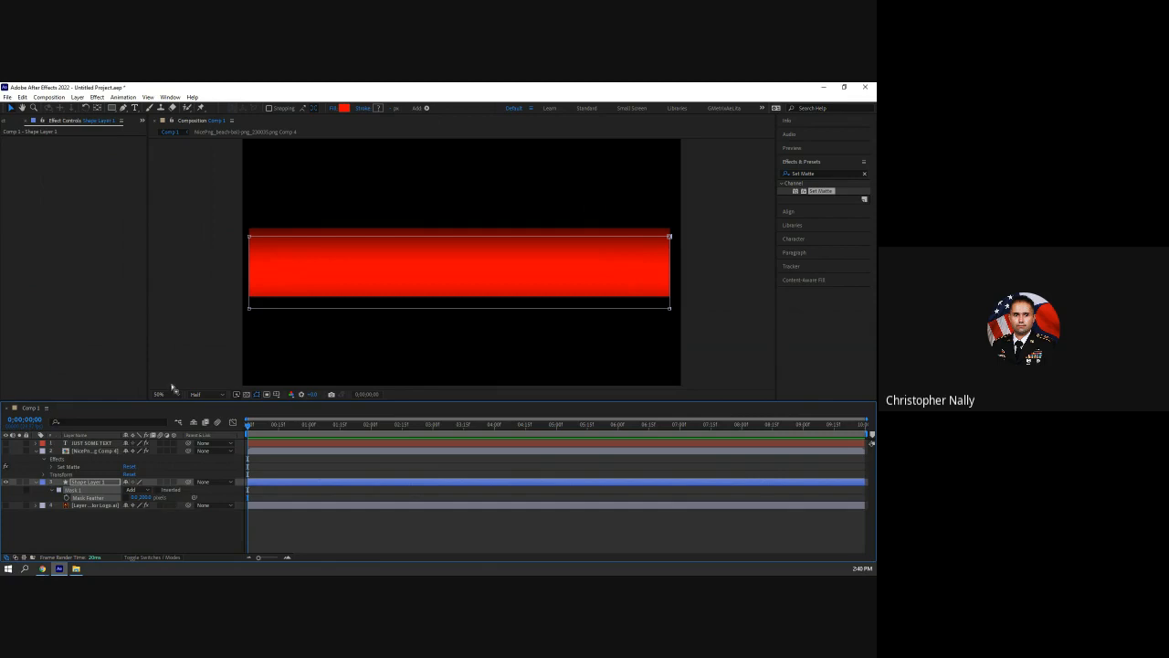
left_click(186, 317)
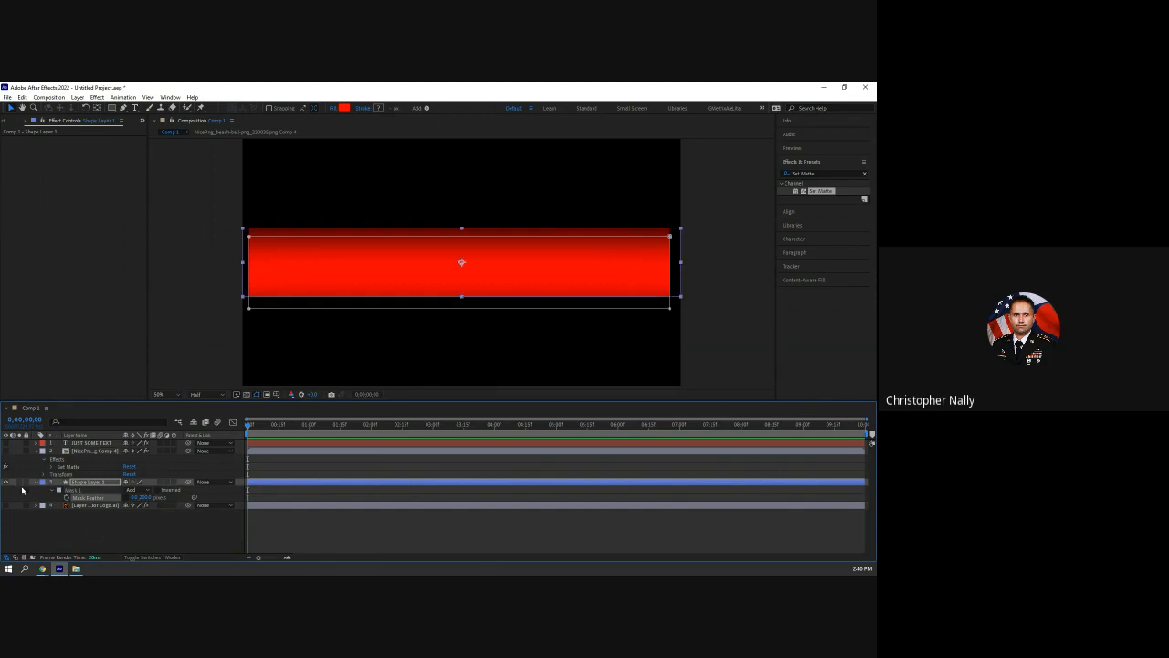
Show the beach ball layer, hide Shape Layer 1 and move the ball slightly along the matte's upper edge
left_click(5, 451)
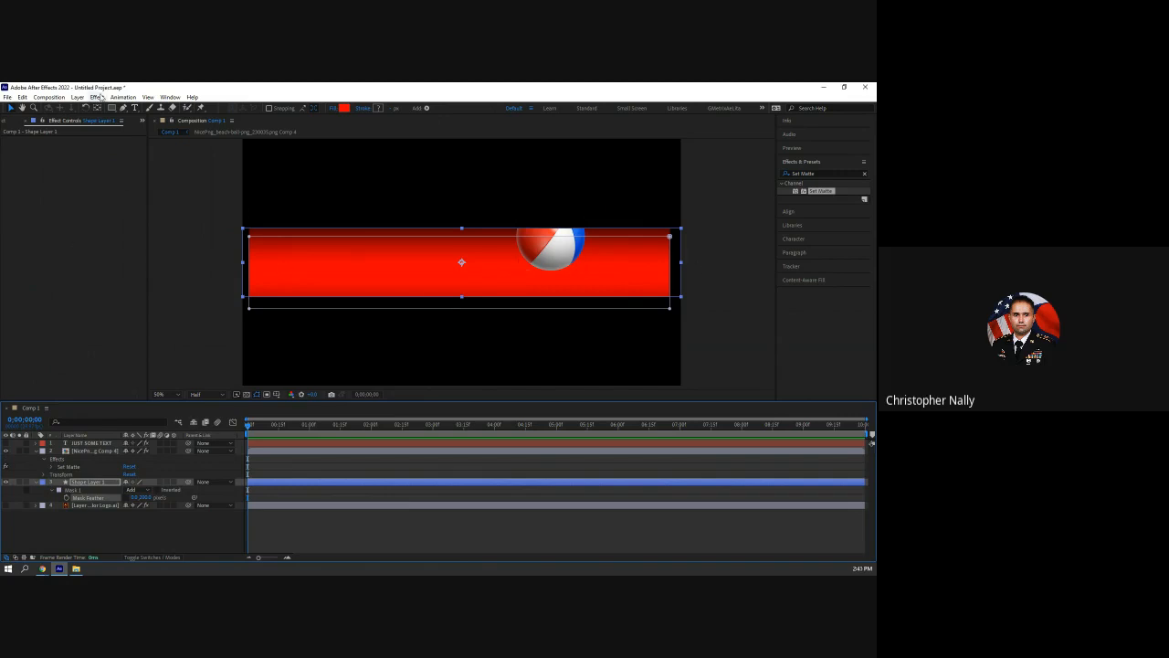
left_click(95, 451)
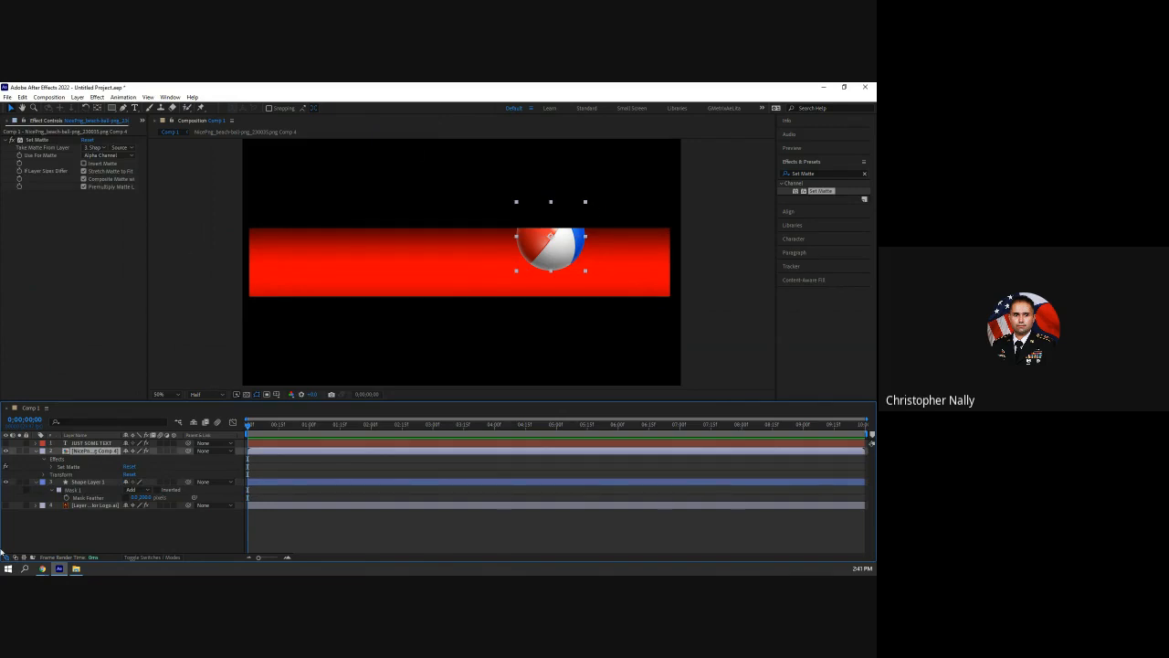
left_click(6, 483)
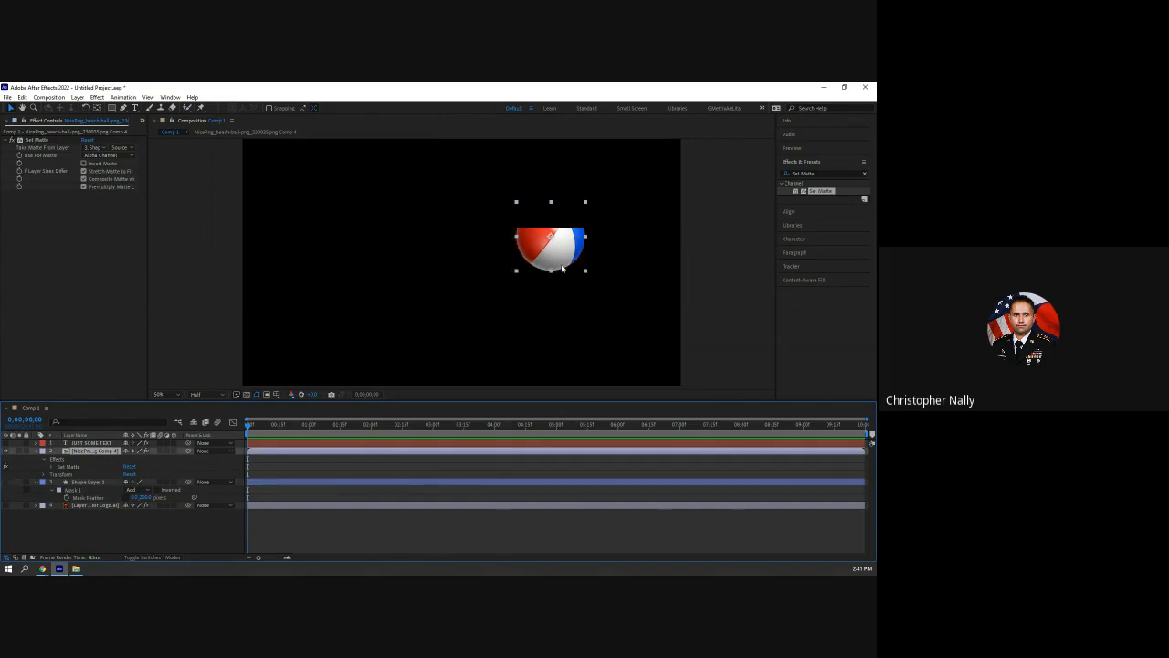
mouse_move(561, 270)
left_mouse_down()
mouse_move(562, 290)
mouse_move(558, 263)
left_mouse_up()
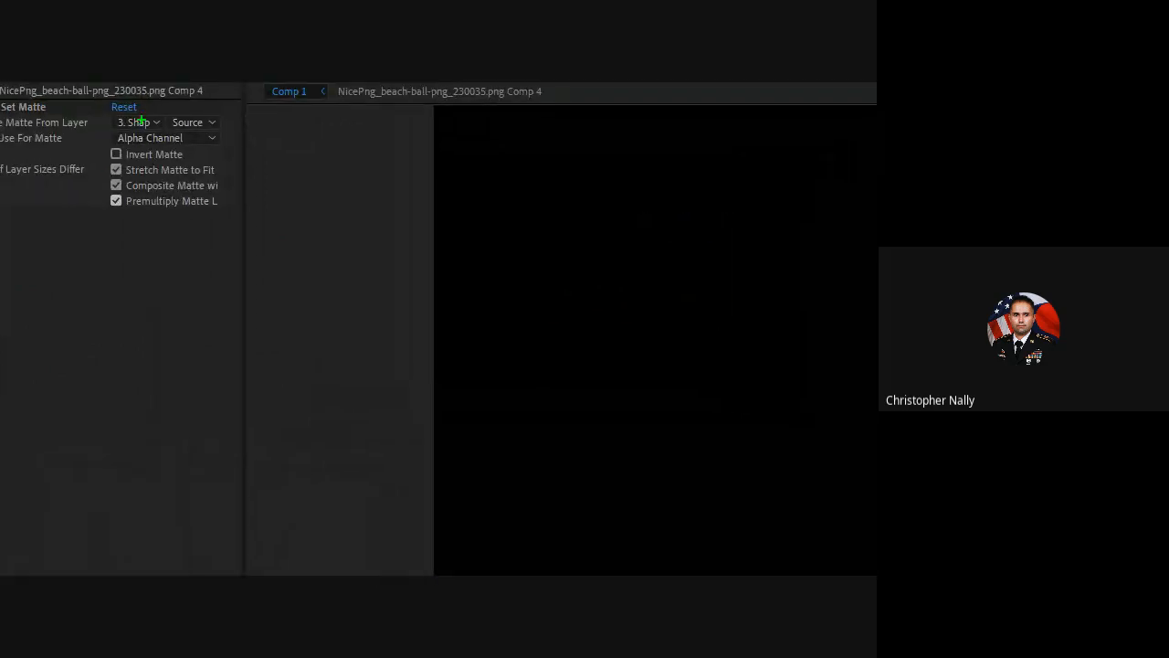
mouse_move(104, 101)
left_mouse_down()
mouse_move(101, 135)
mouse_move(169, 127)
mouse_move(170, 105)
mouse_move(104, 102)
left_mouse_up()
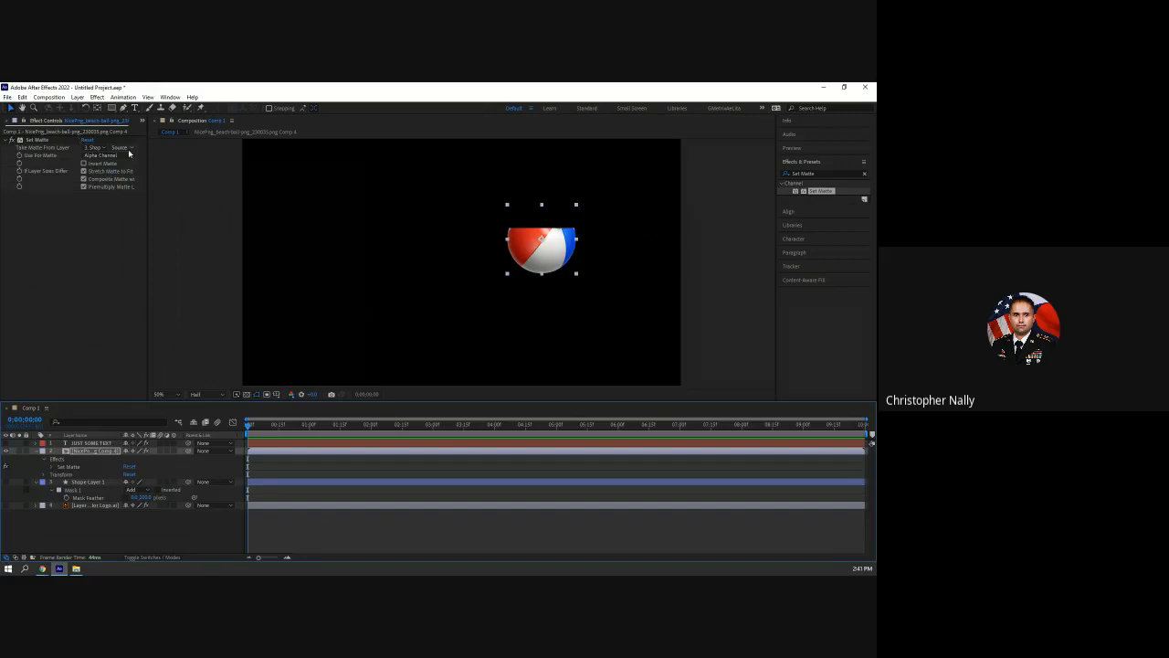
Make the beach ball's Set Matte read the matte layer's Masks and move the ball slightly upward at the feathered edge
left_click(127, 149)
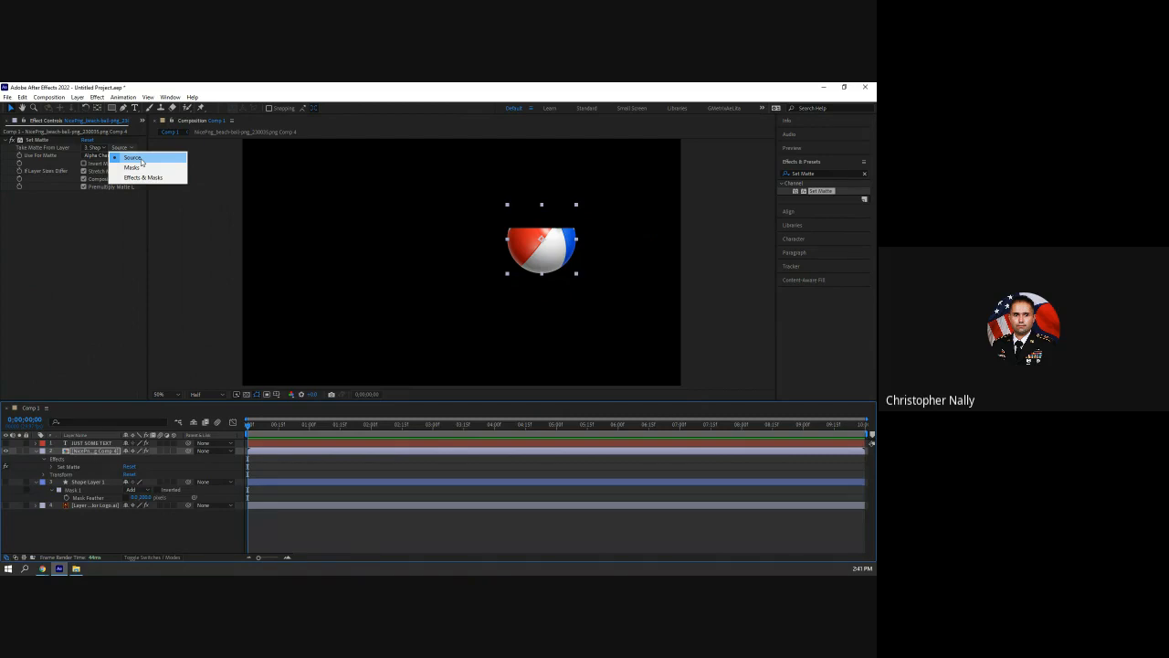
left_click(141, 168)
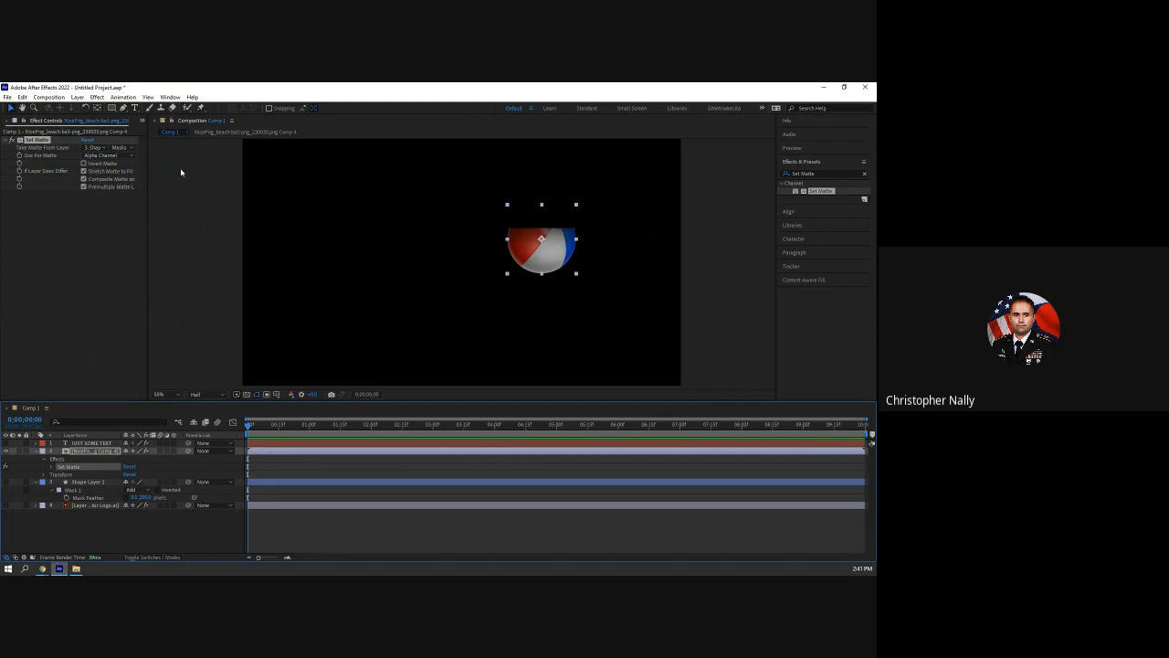
left_click_drag(549, 263, 554, 239)
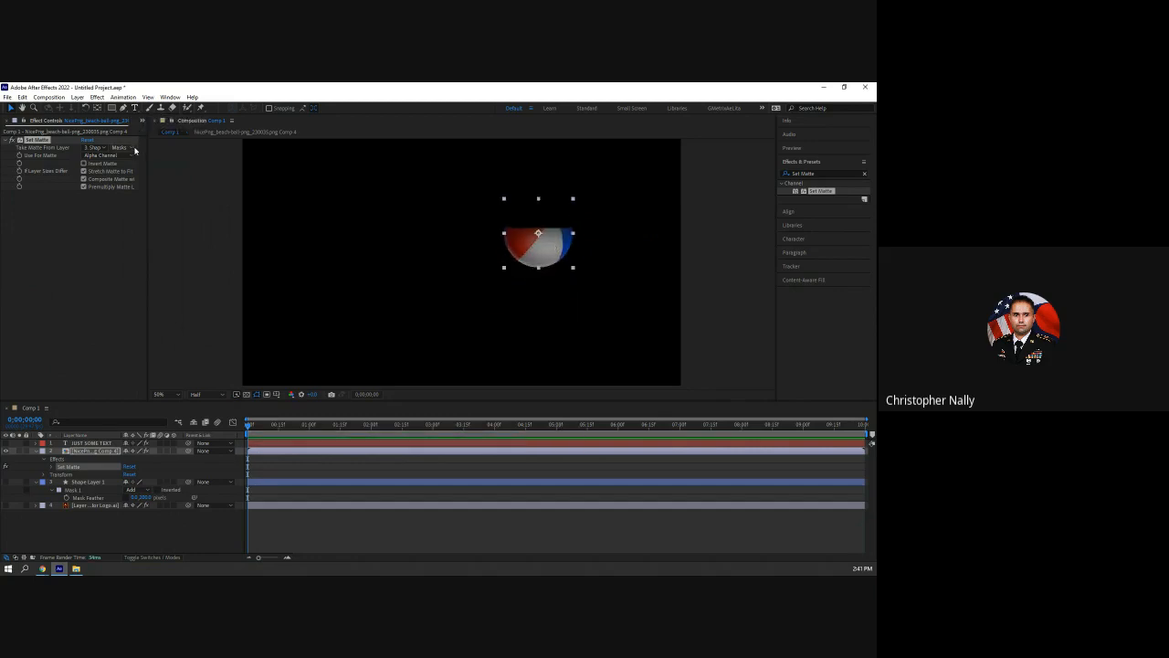
Return the beach ball's Set Matte layer option to Source and toggle the ball layer's visibility off and on
left_click(132, 148)
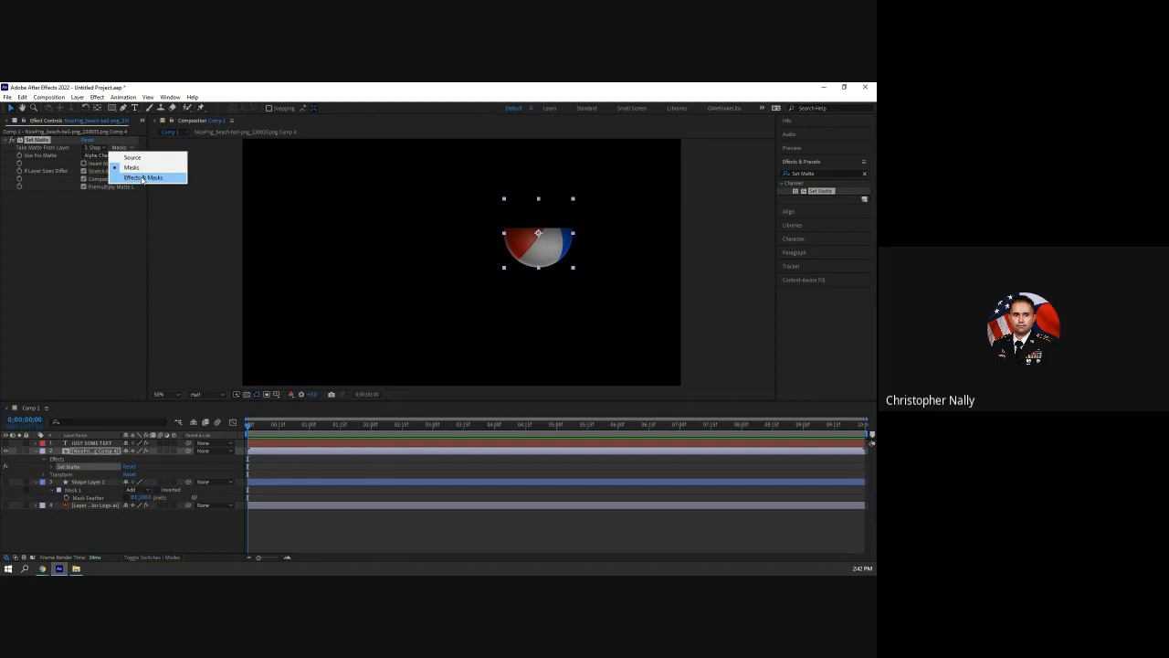
left_click(133, 157)
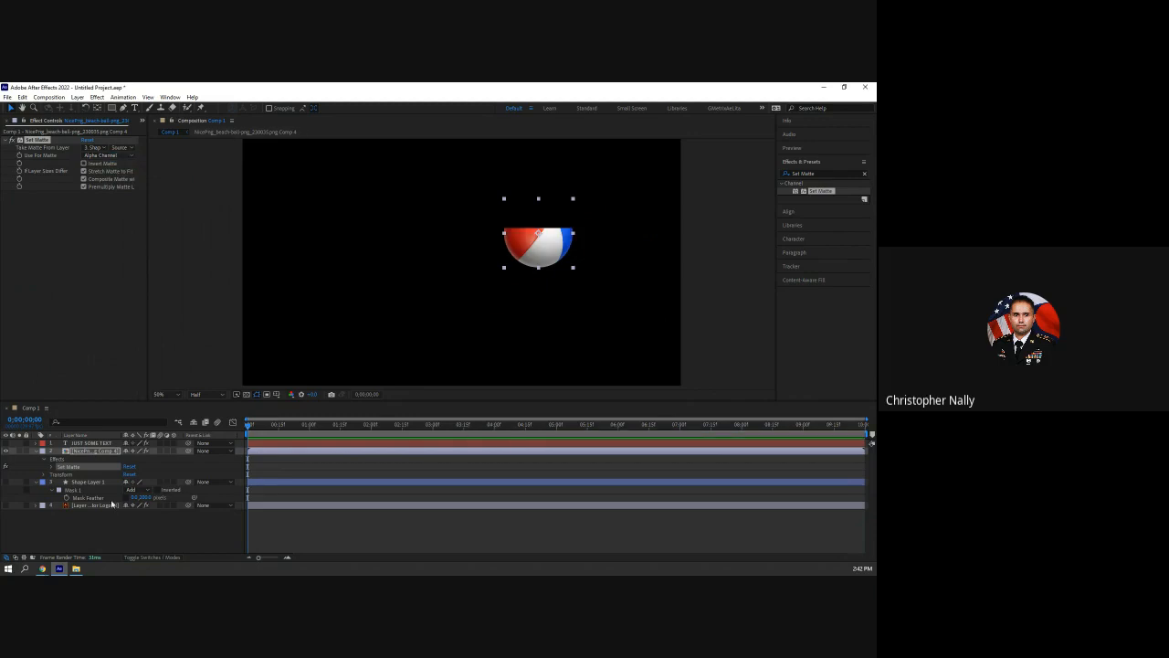
left_click(6, 451)
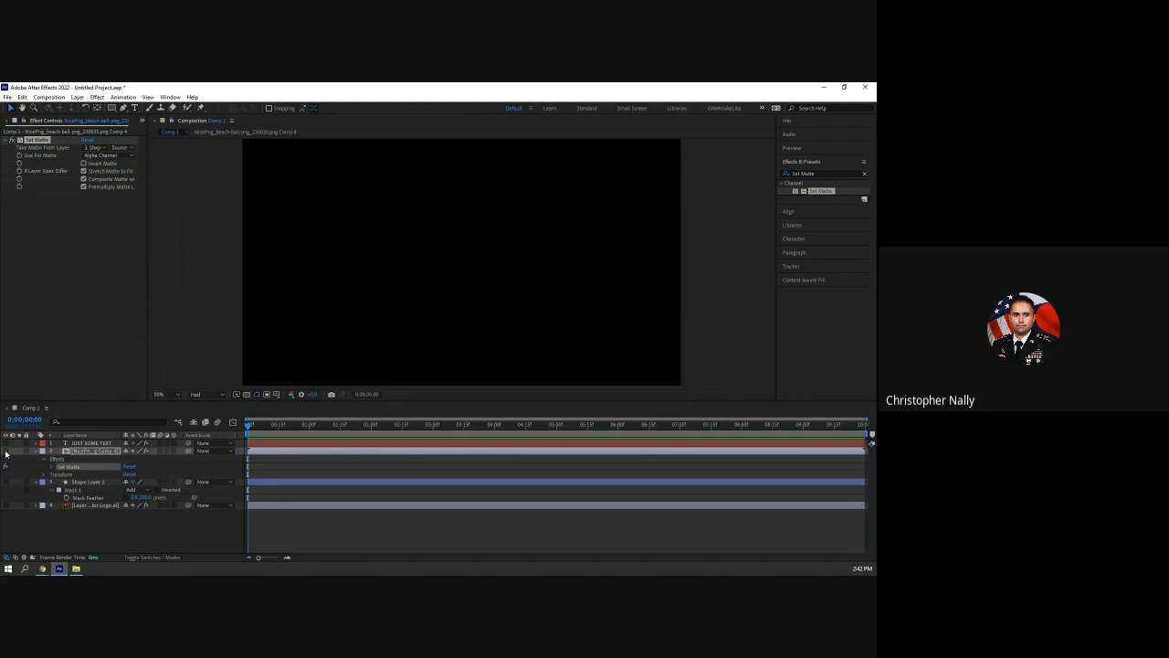
left_click(7, 451)
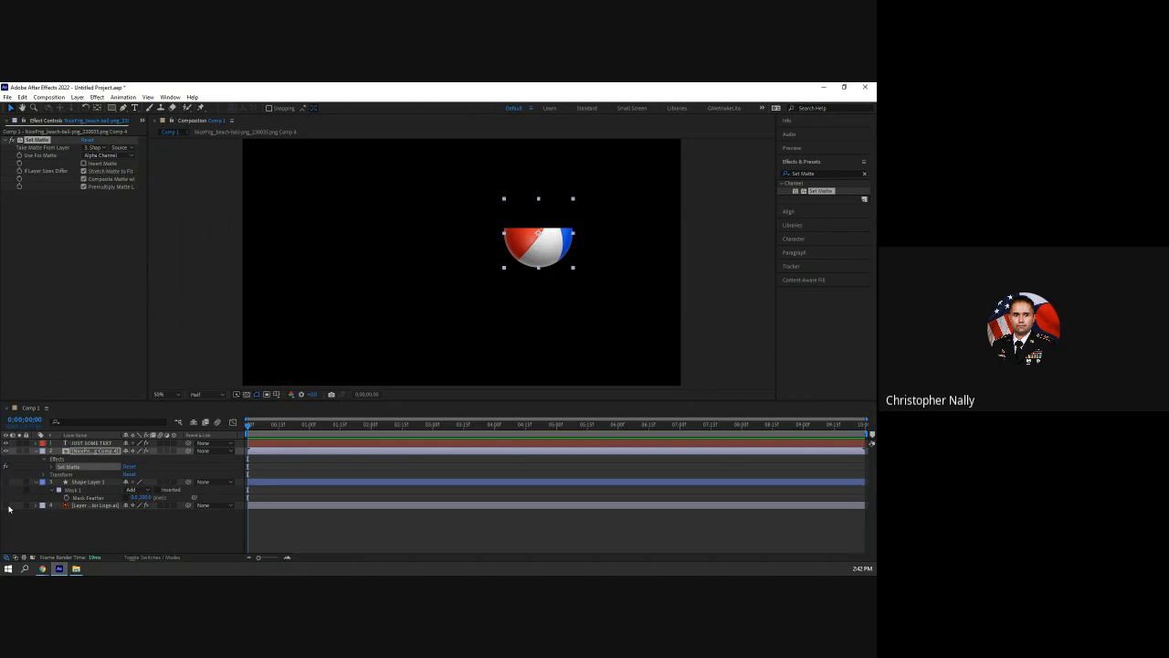
Show the text and logo layers and move the beach ball down into the matte area beside the logo
left_click(8, 507)
left_click(424, 279)
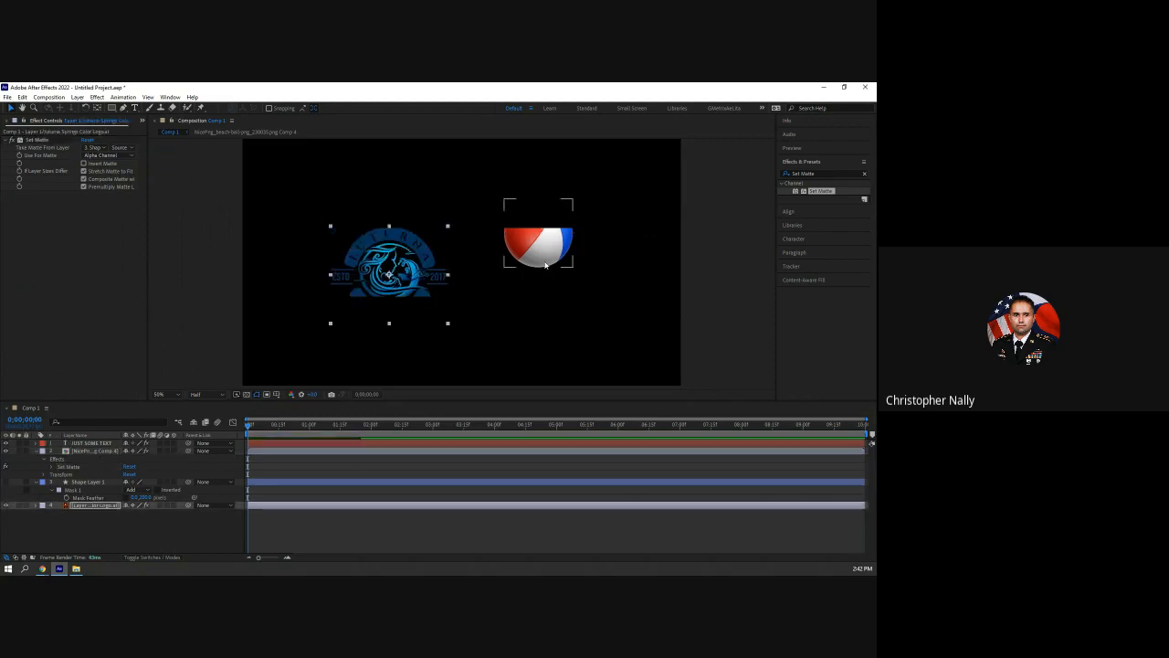
left_click_drag(548, 253, 561, 284)
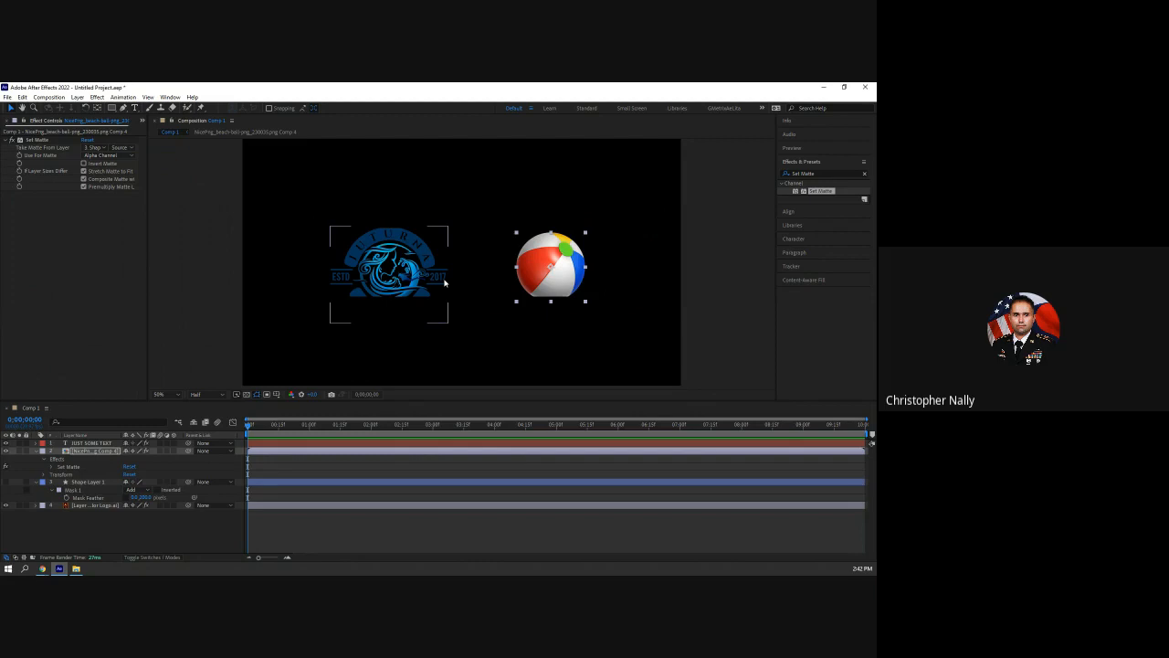
Switch to the Chrome browser
left_click(42, 568)
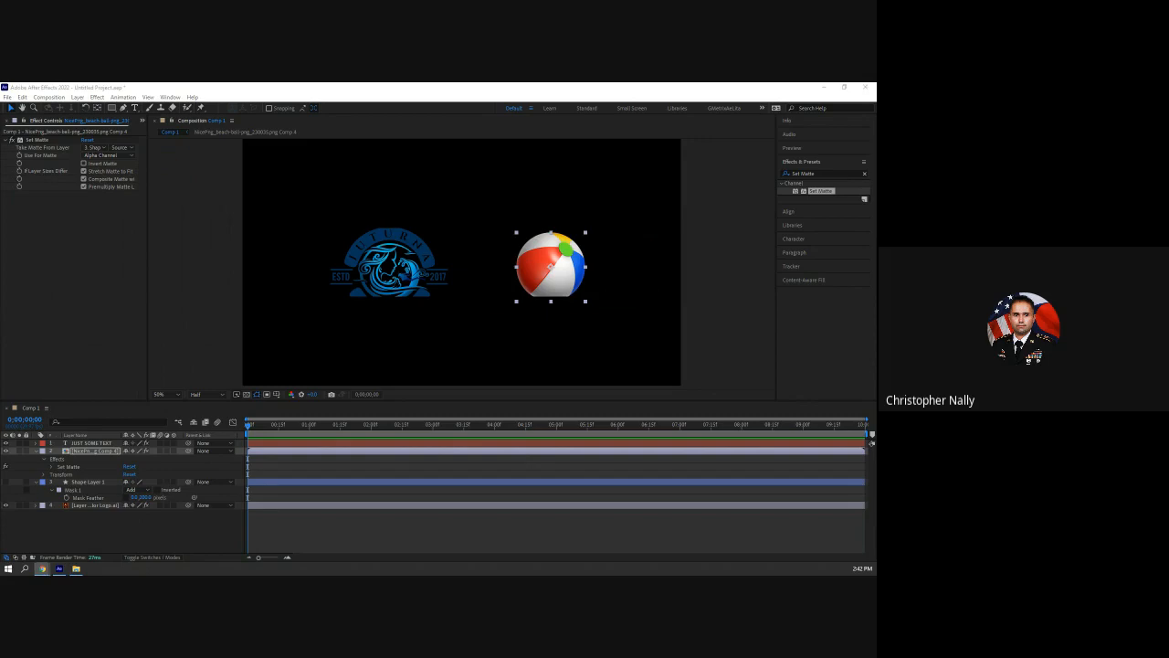